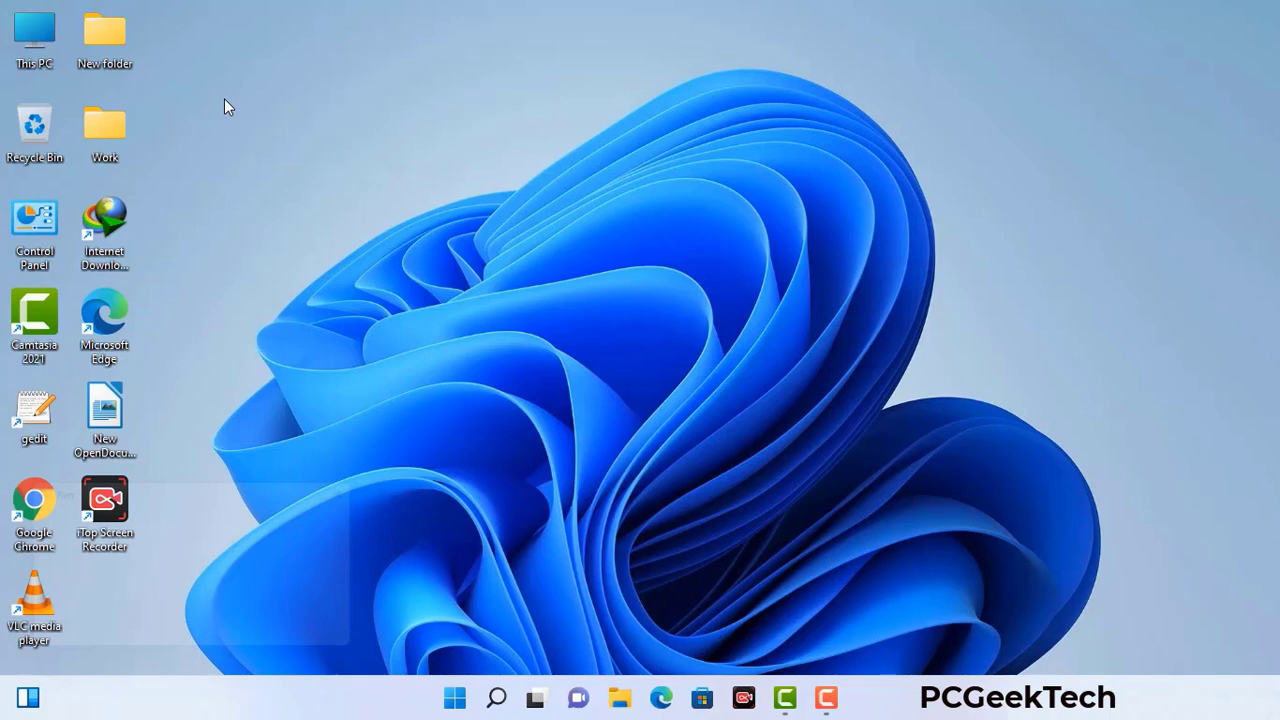
- Launch System Configuration by running msconfig from the Run dialog
key("super+r")
left_click_drag(219, 487, 563, 159)
left_click(508, 251)
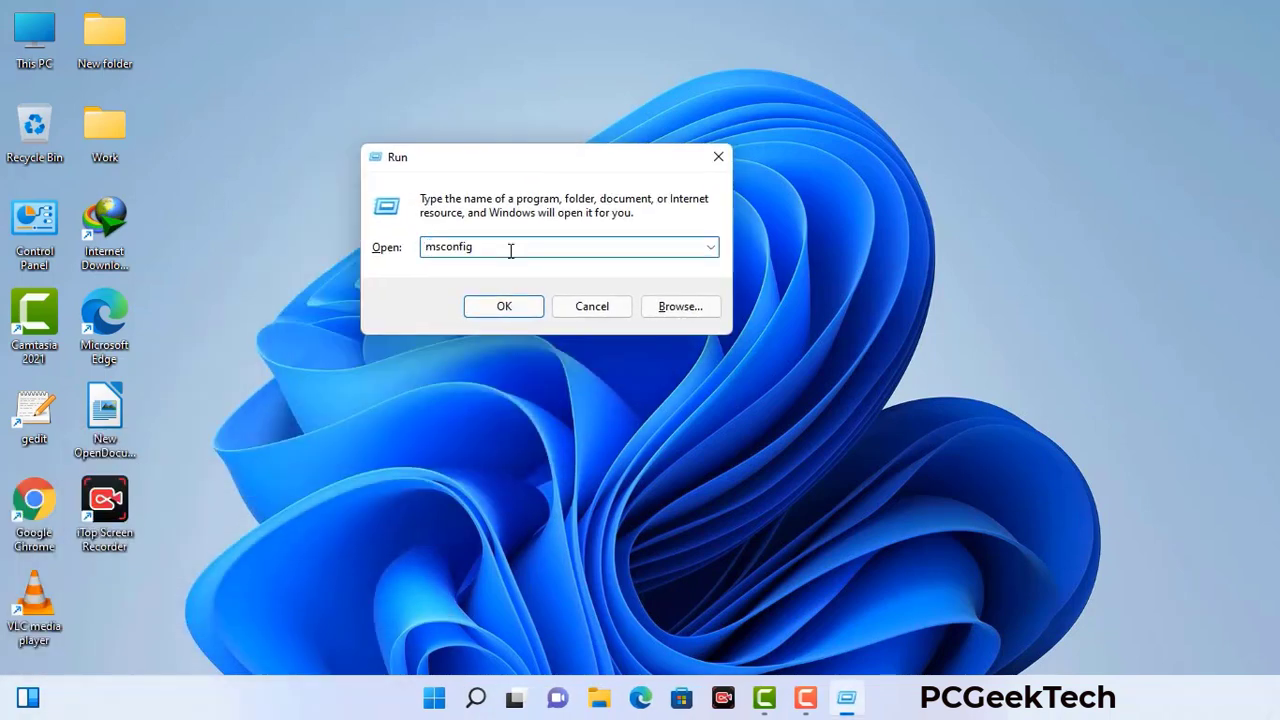
left_click(500, 306)
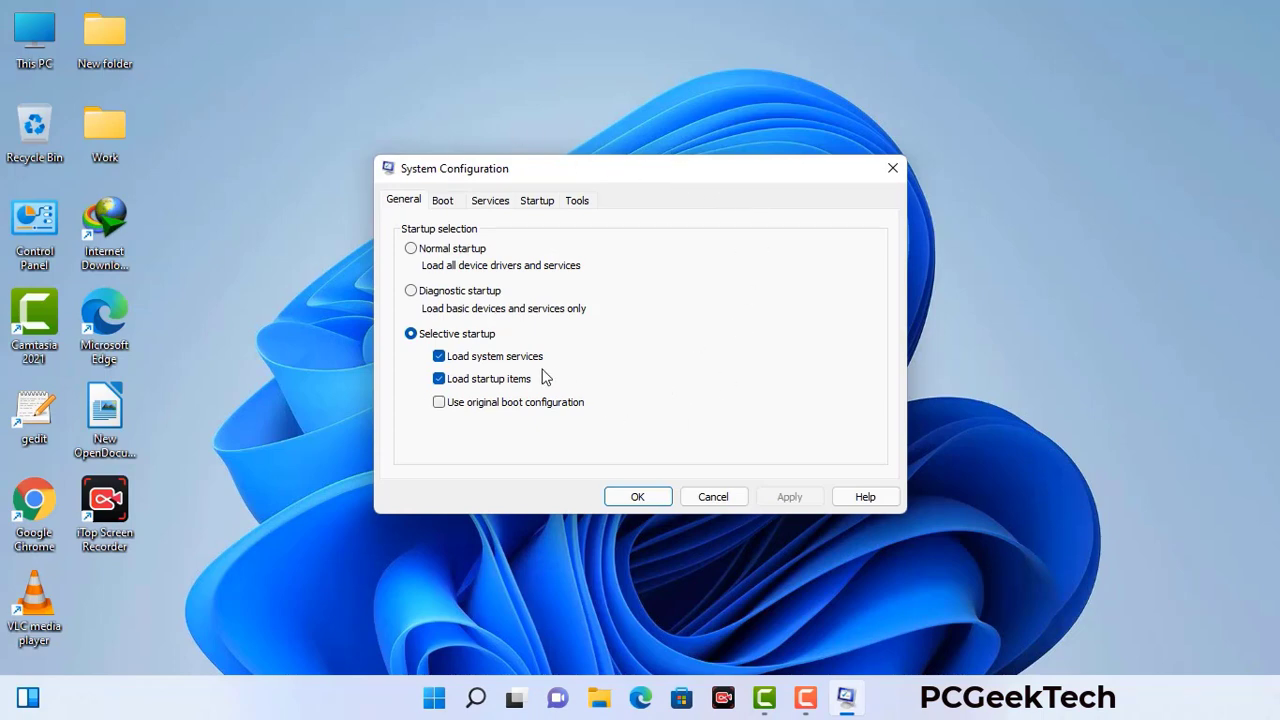
- On the Boot tab, enable Safe boot with the Network option and apply it
left_click(445, 201)
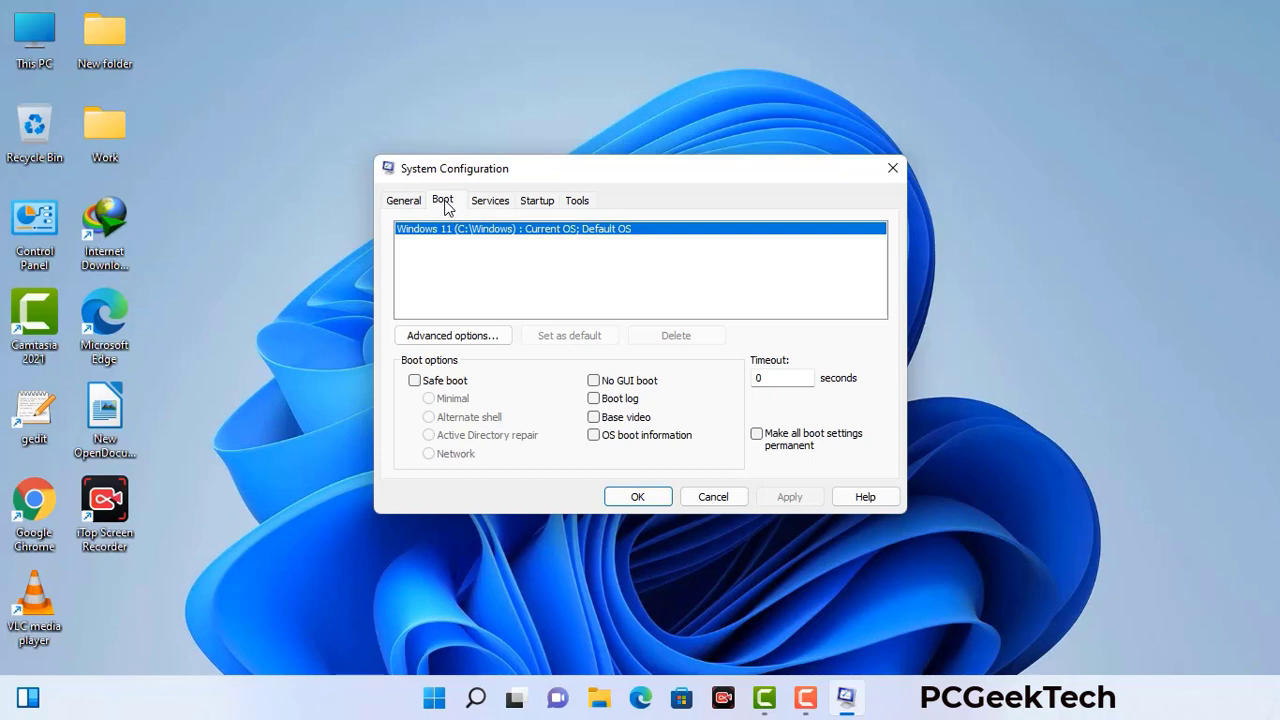
left_click(414, 382)
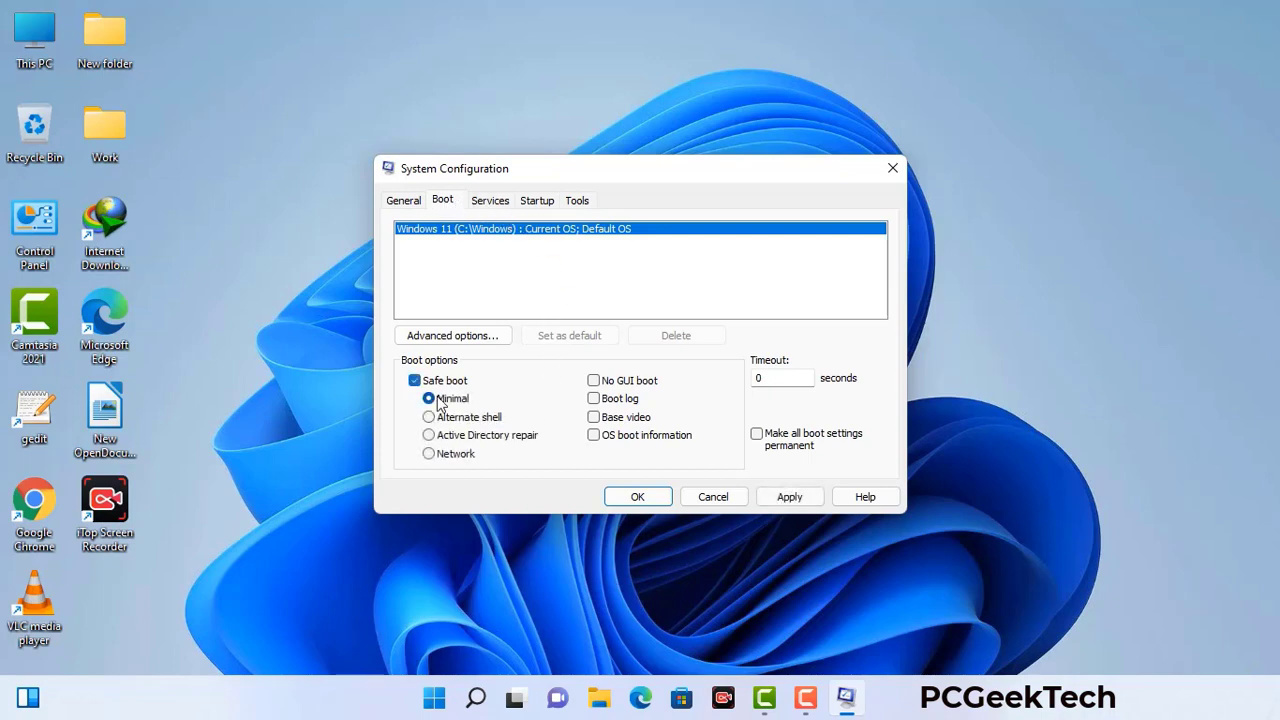
left_click(455, 456)
left_click(789, 497)
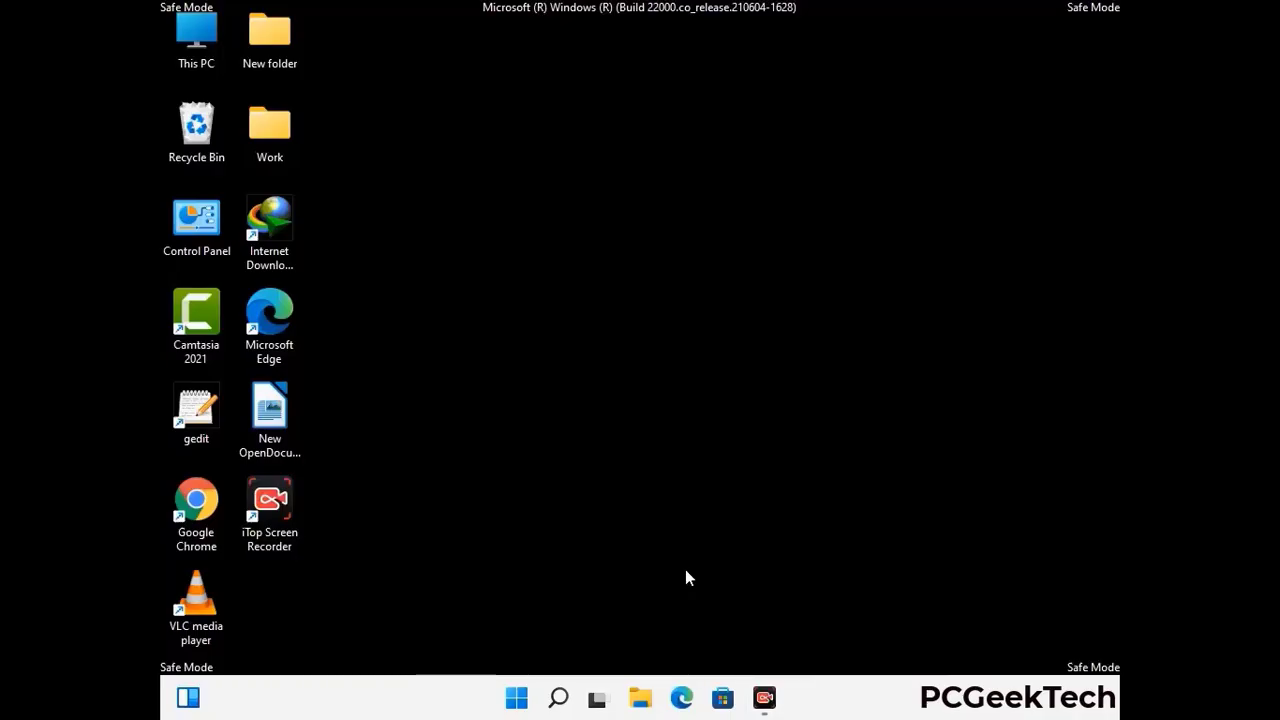
- Enable Show hidden files, folders, and drives in File Explorer Options, then close Control Panel
double_click(197, 237)
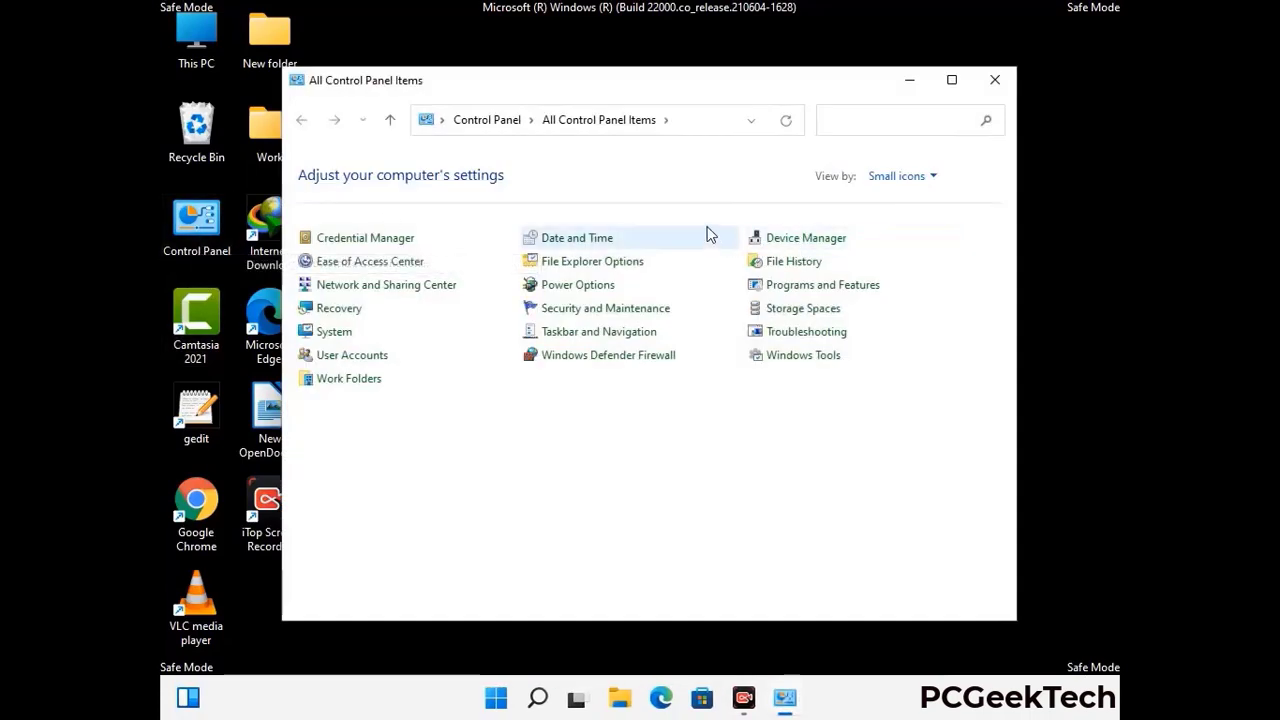
left_click(617, 266)
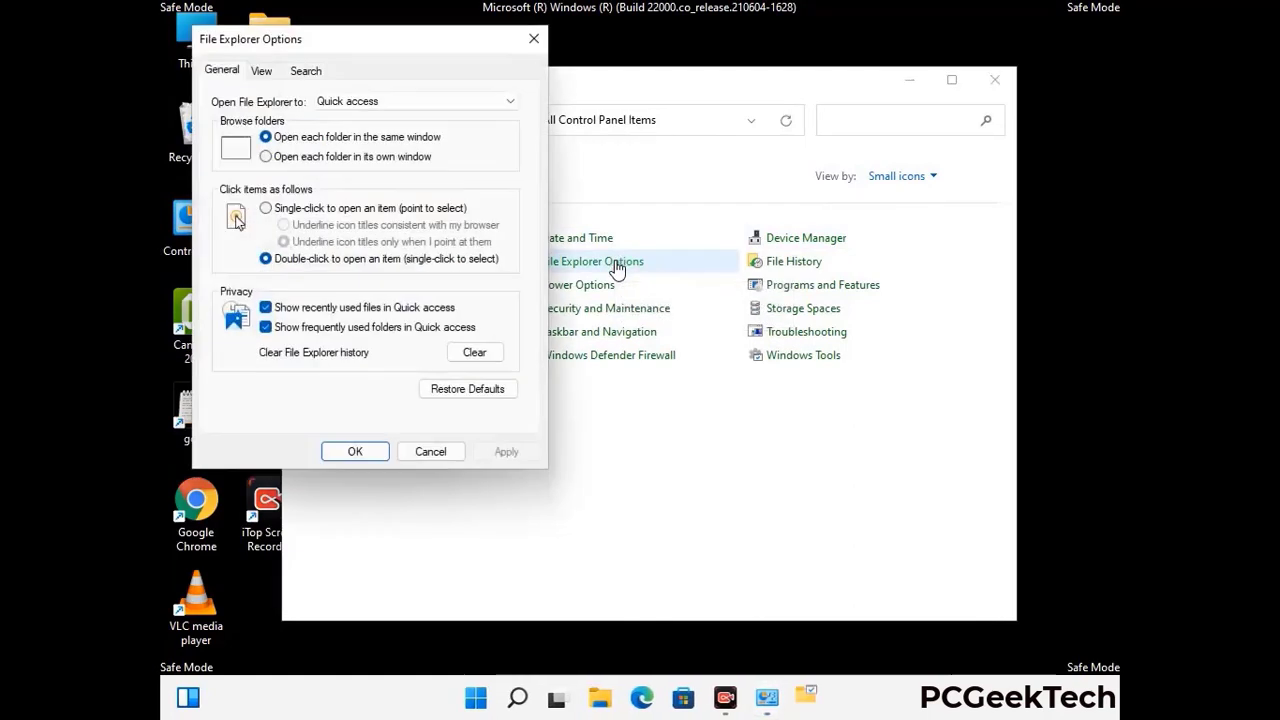
left_click(263, 72)
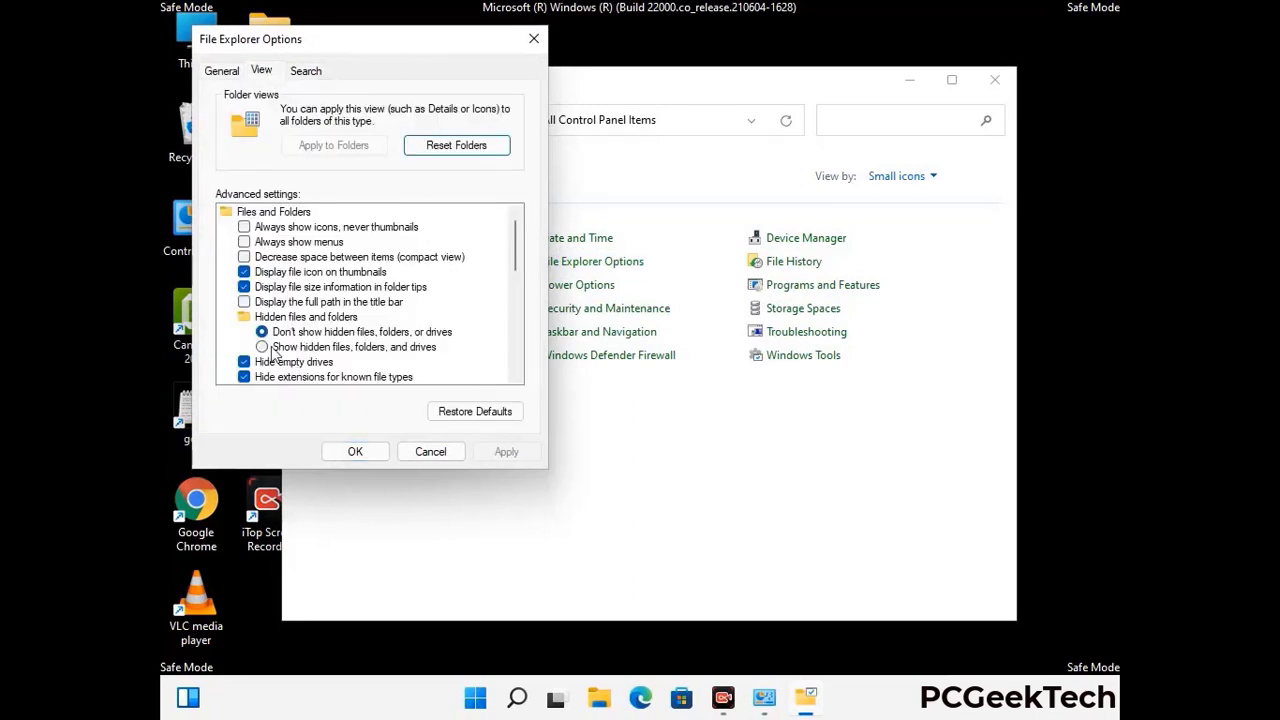
left_click(262, 347)
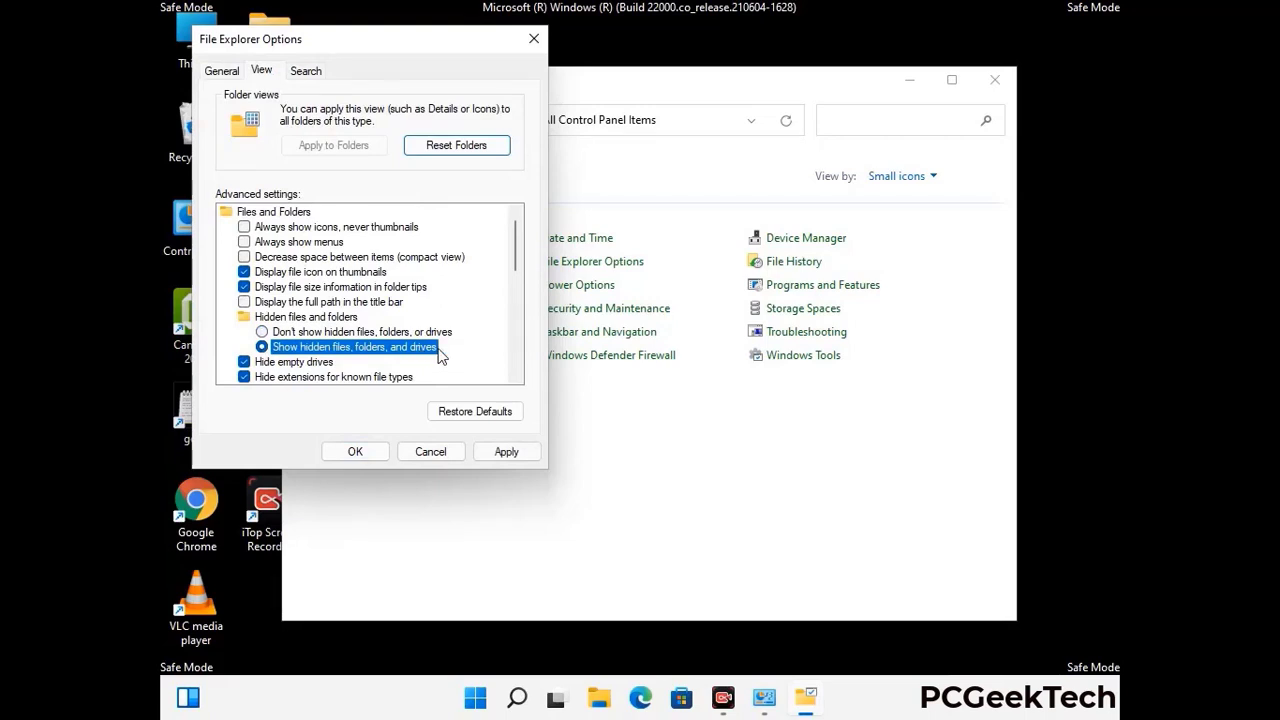
left_click(506, 452)
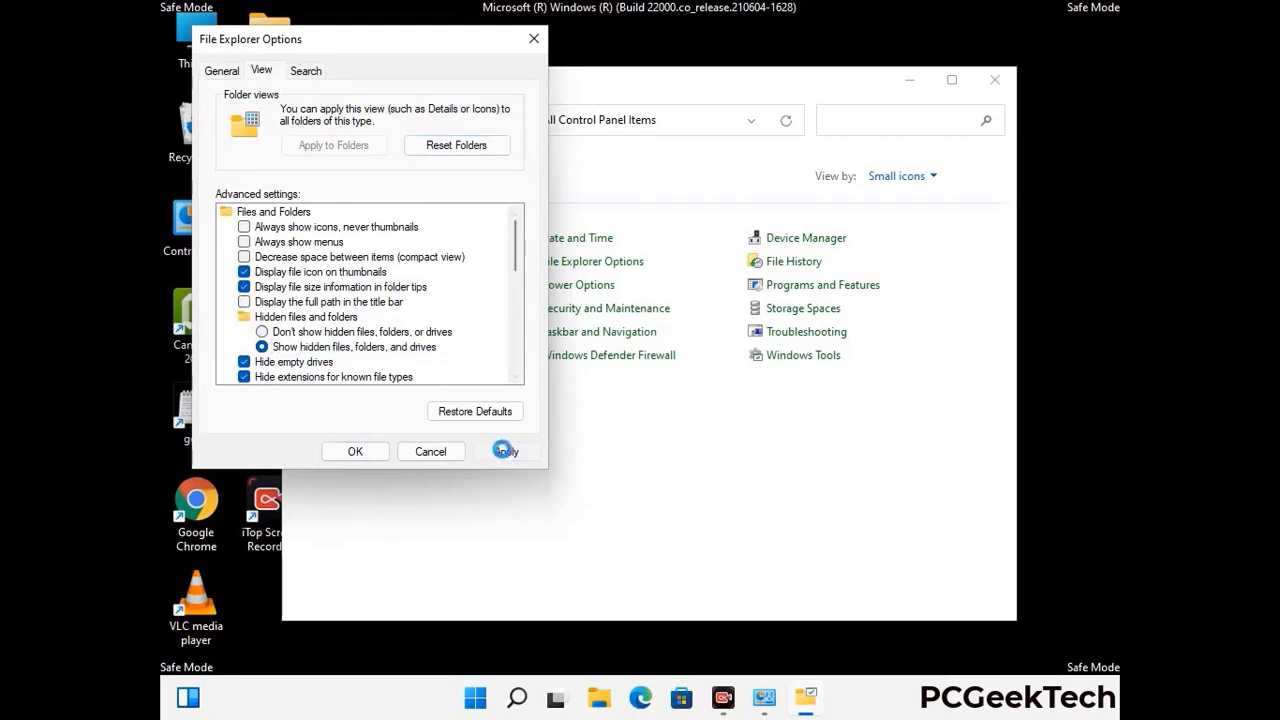
left_click(340, 454)
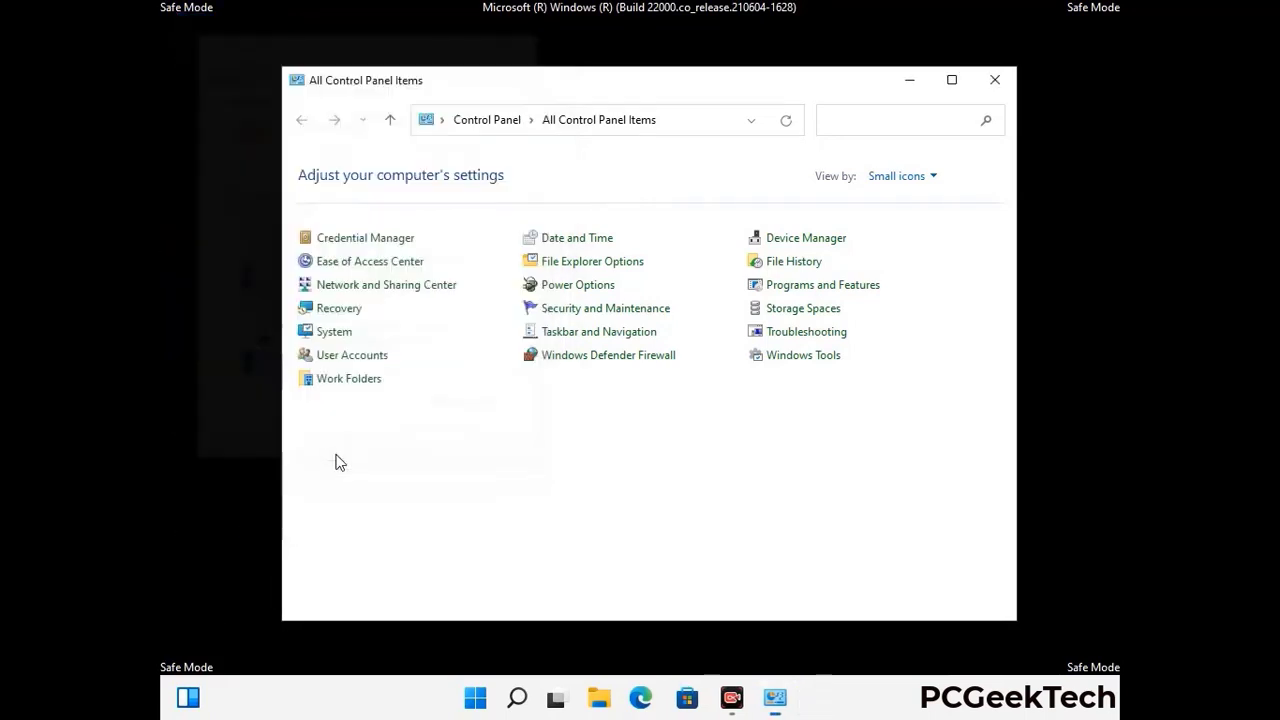
left_click(995, 80)
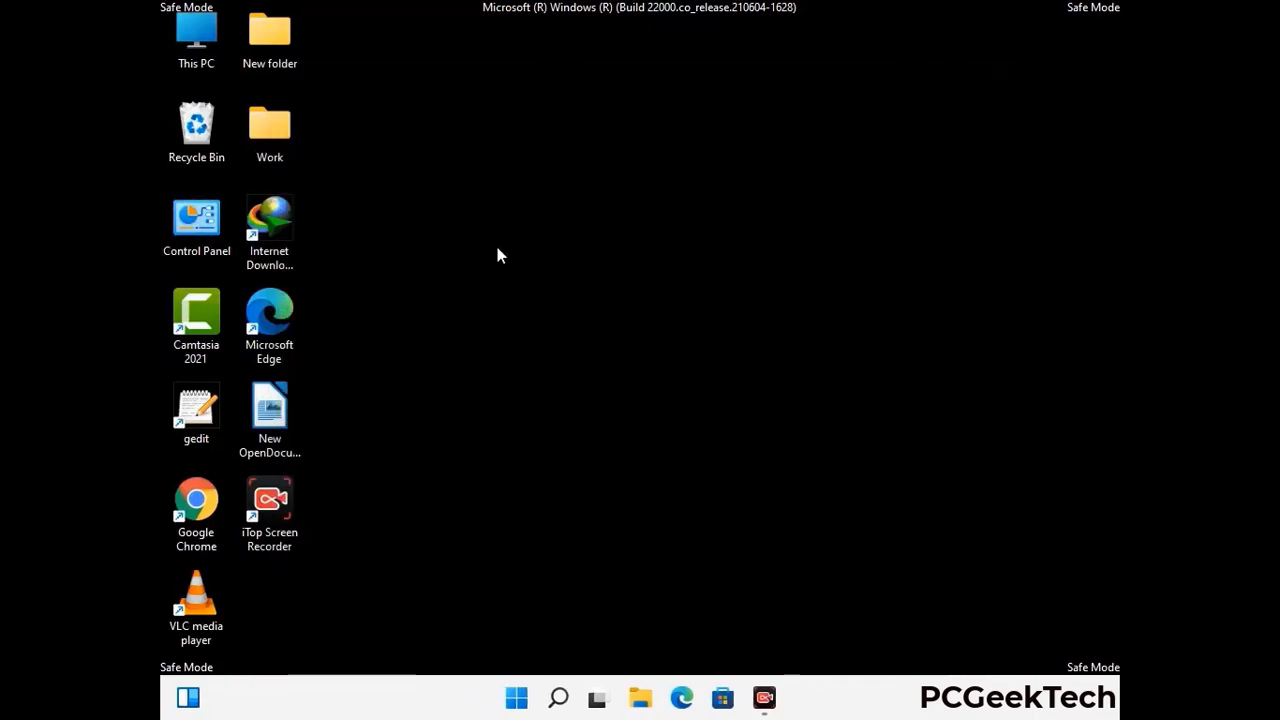
- Browse from This PC to the C:\Windows\System32\drivers\etc folder
double_click(190, 62)
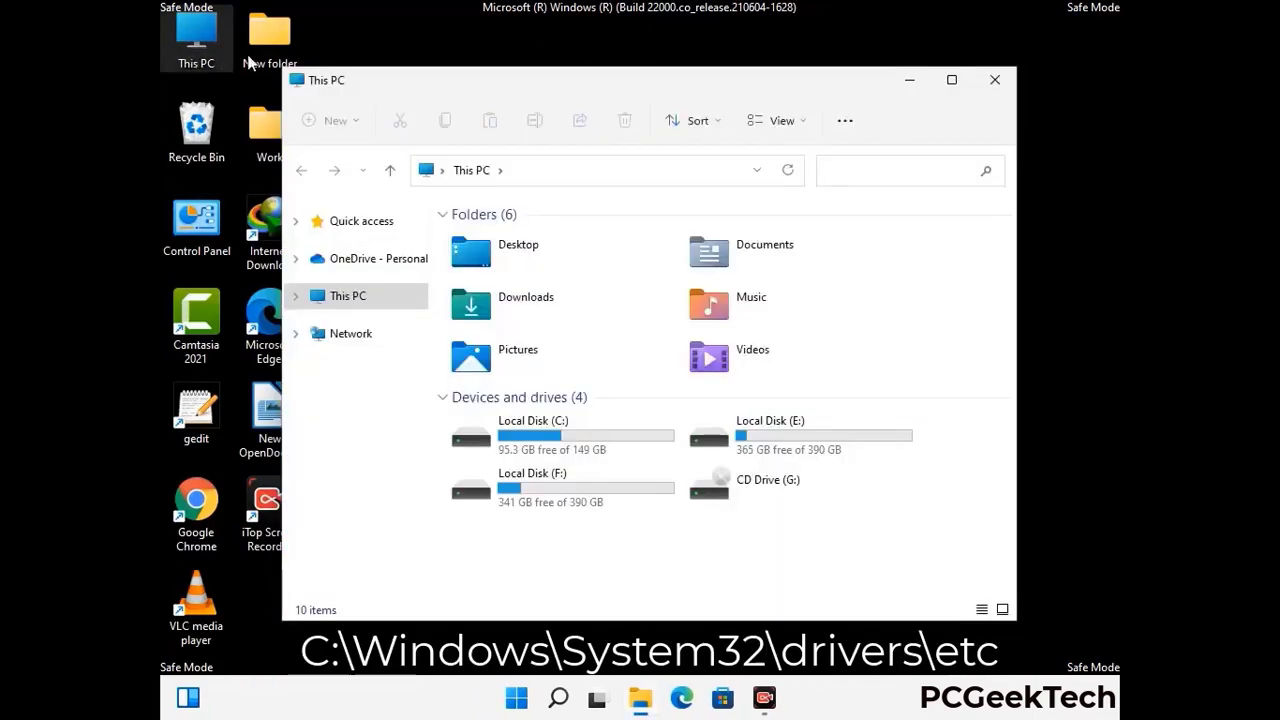
double_click(558, 440)
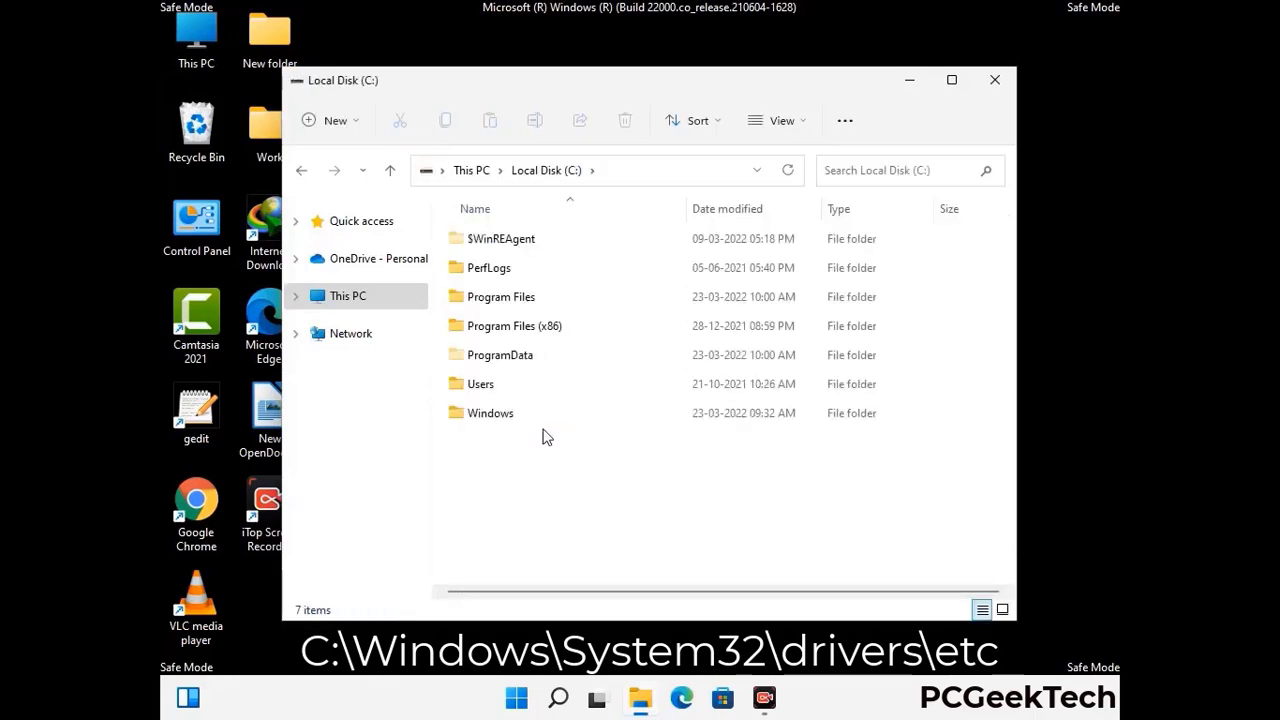
double_click(479, 416)
scroll(640, 428, "down", 6)
scroll(632, 432, "down", 12)
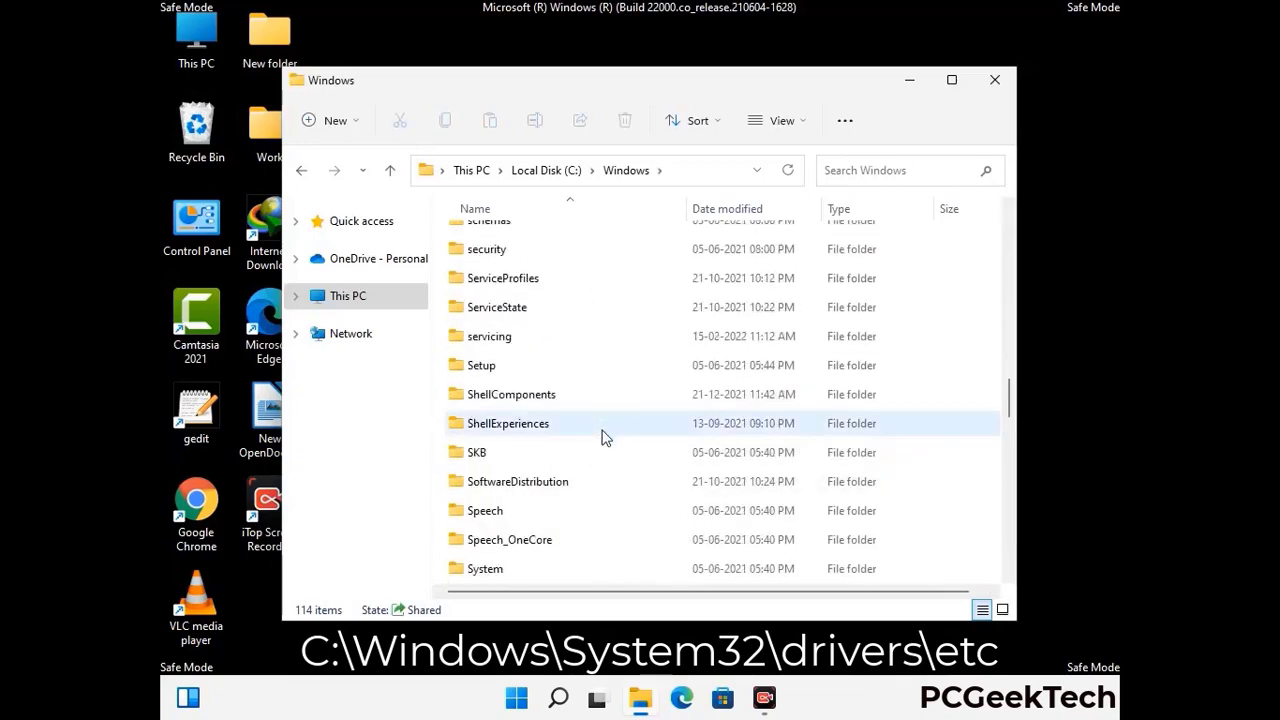
scroll(604, 437, "down", 2)
double_click(489, 421)
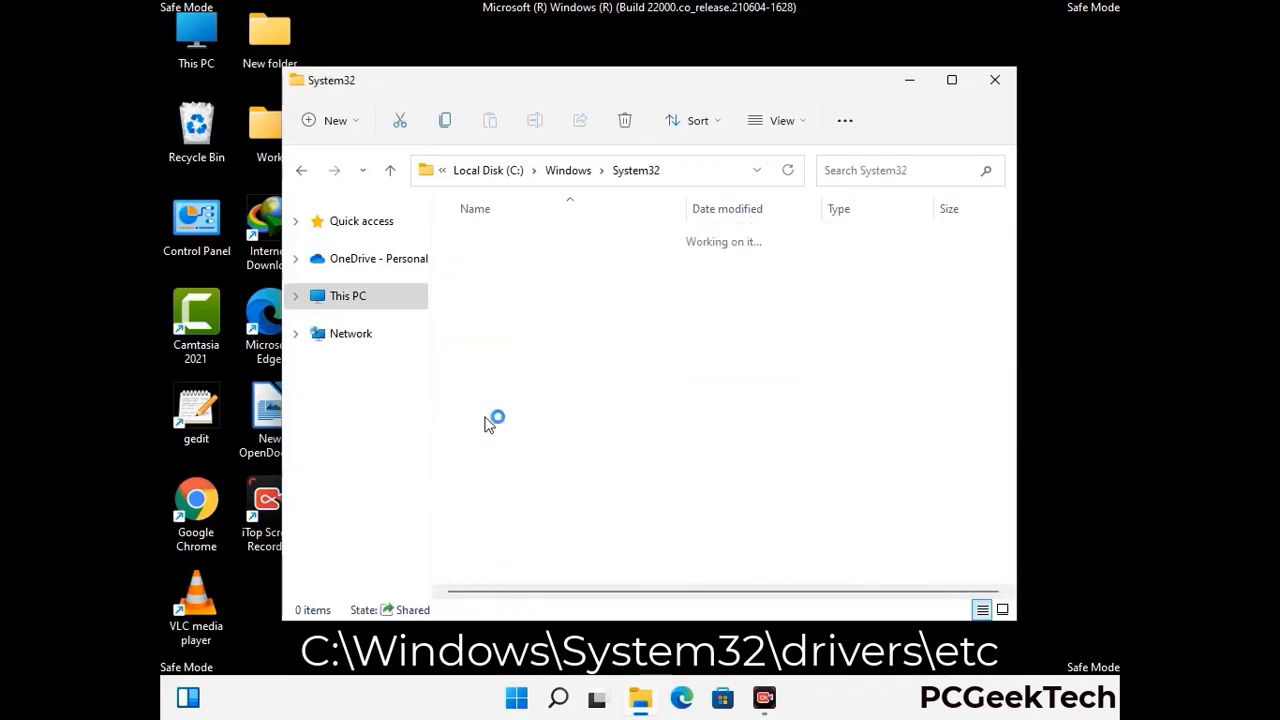
scroll(550, 435, "down", 5)
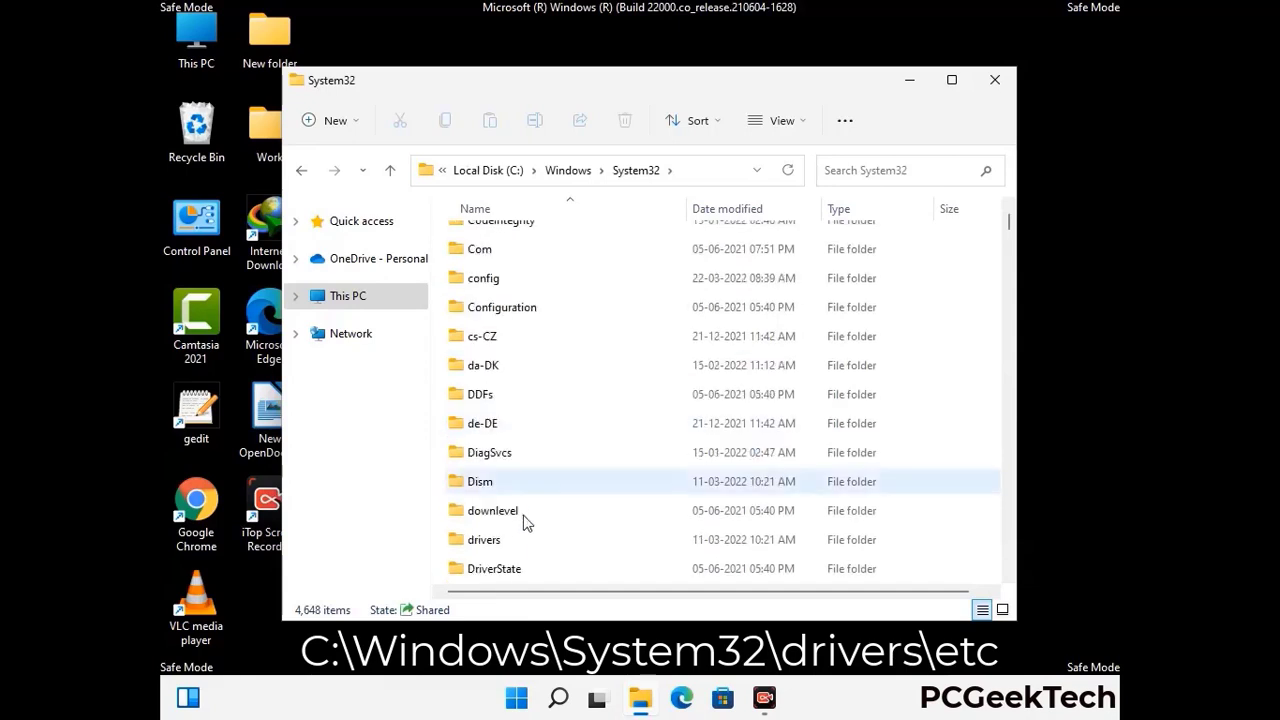
double_click(490, 542)
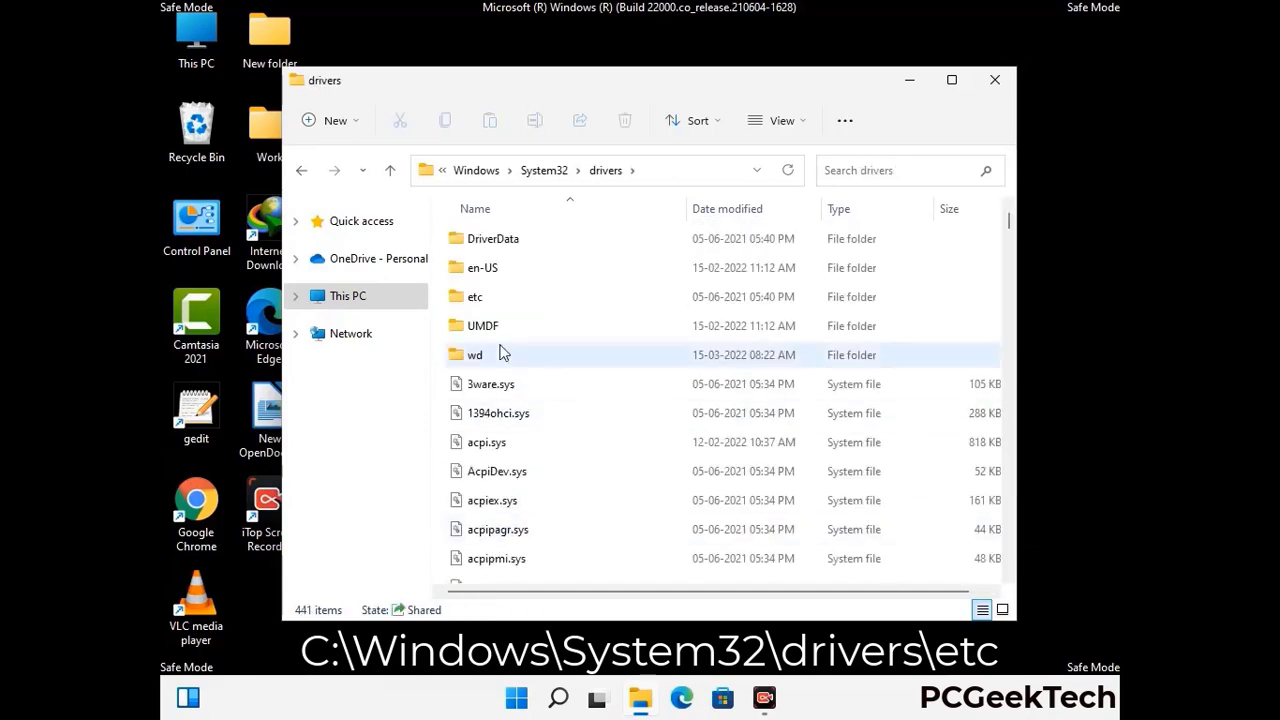
double_click(477, 297)
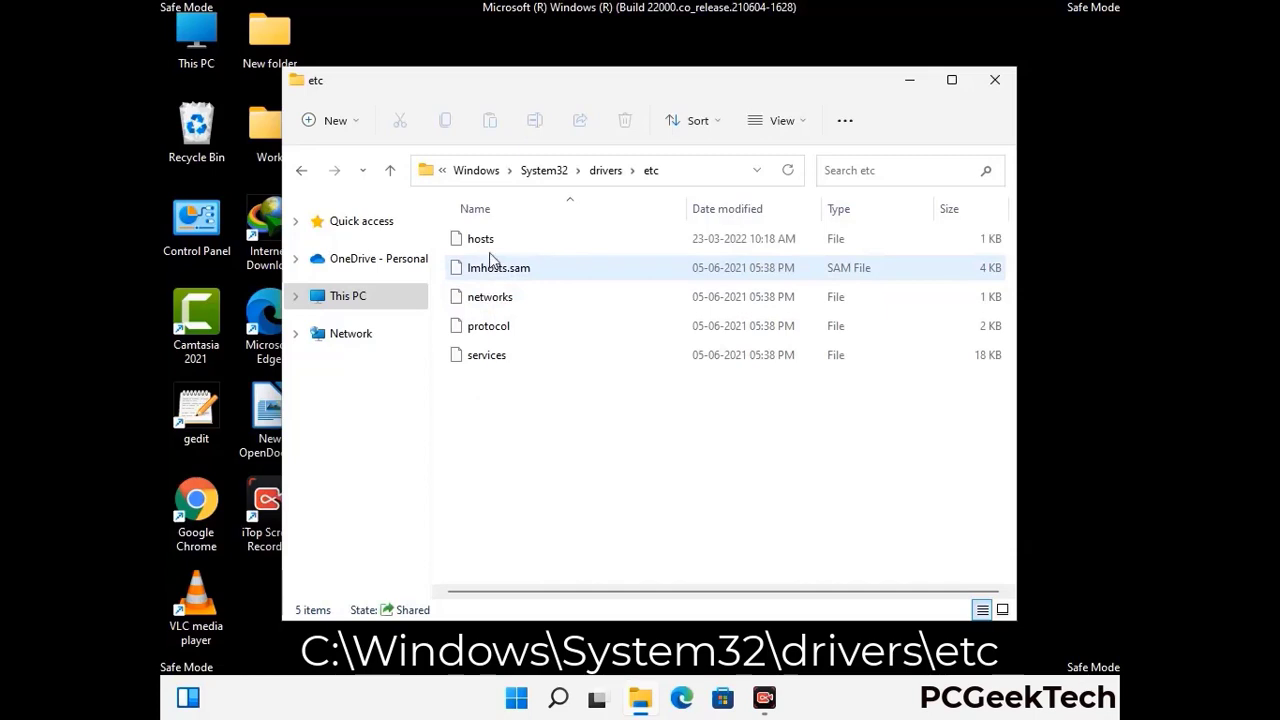
- Open the hosts file with Notepad
left_click(490, 245)
double_click(490, 245)
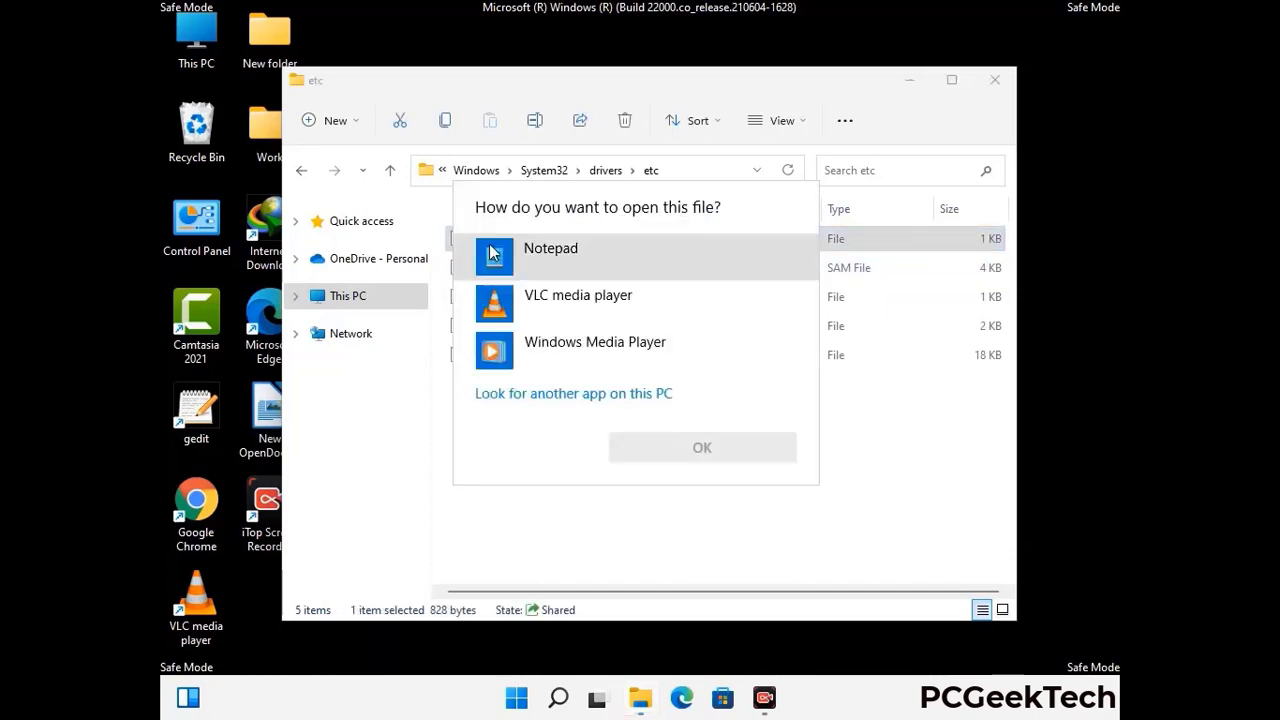
left_click(581, 257)
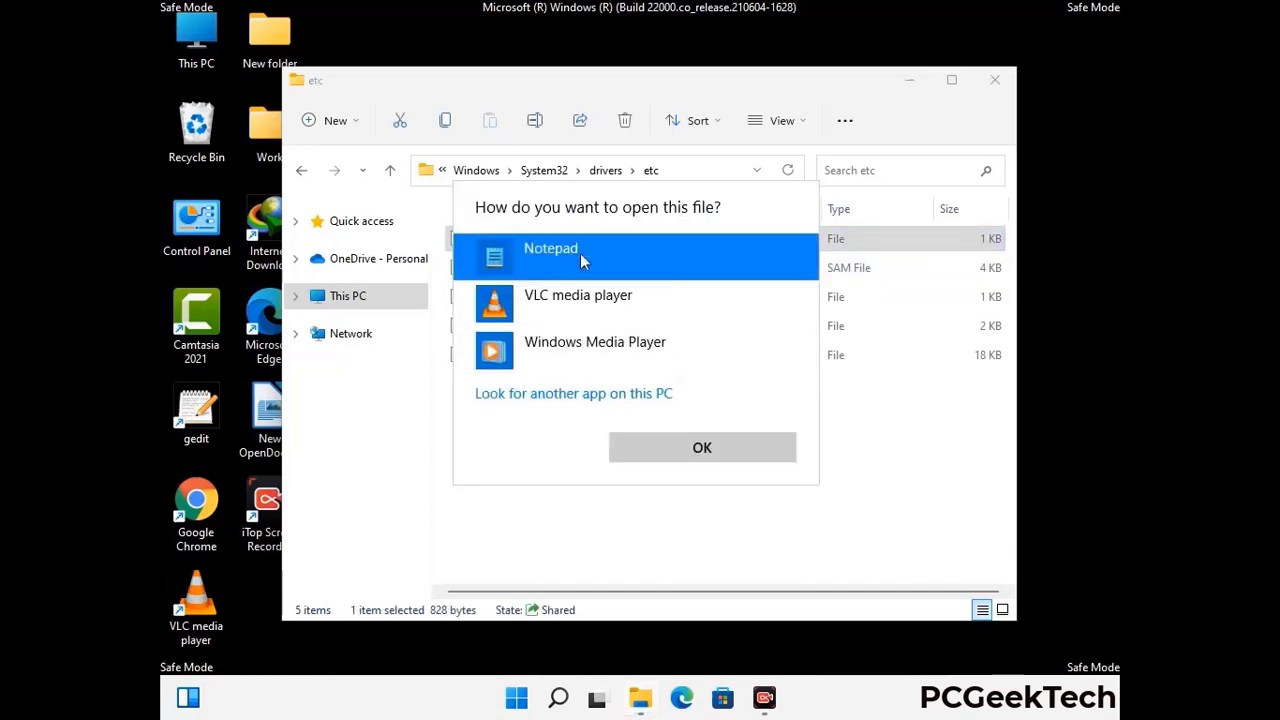
left_click(702, 450)
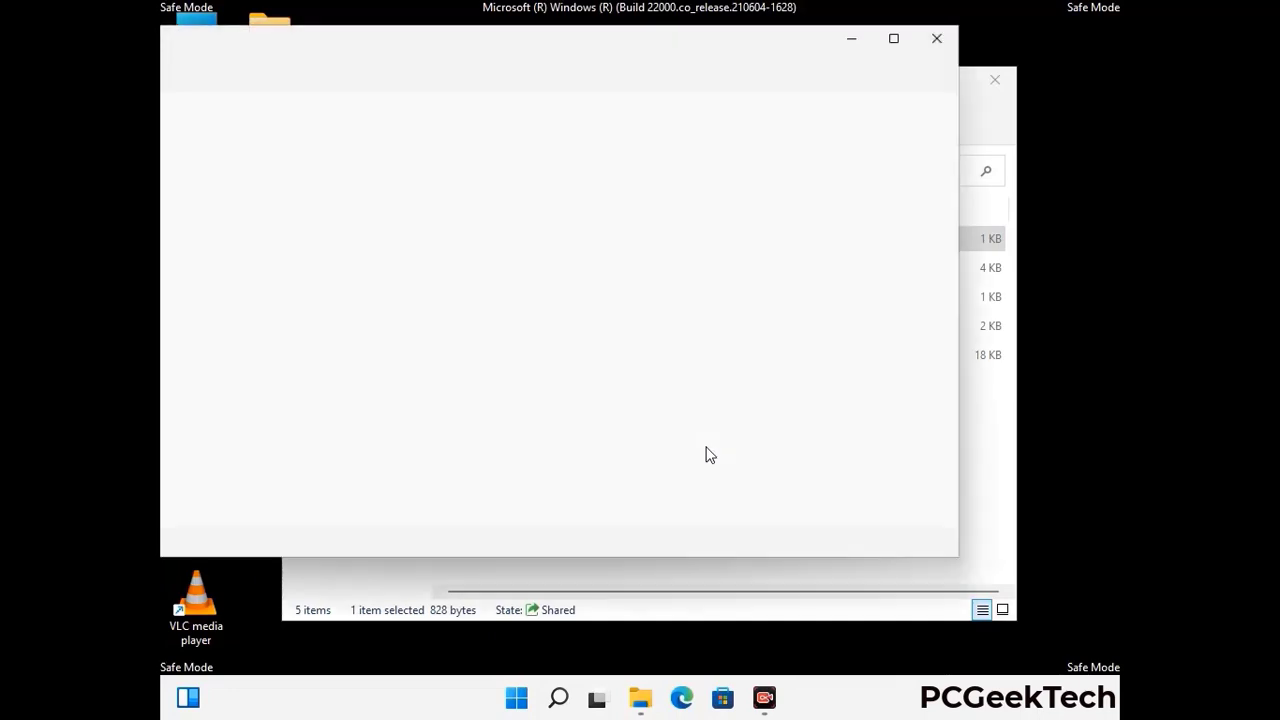
- Add an empty line after the ::1 localhost line and save the hosts file
left_click_drag(481, 57, 702, 57)
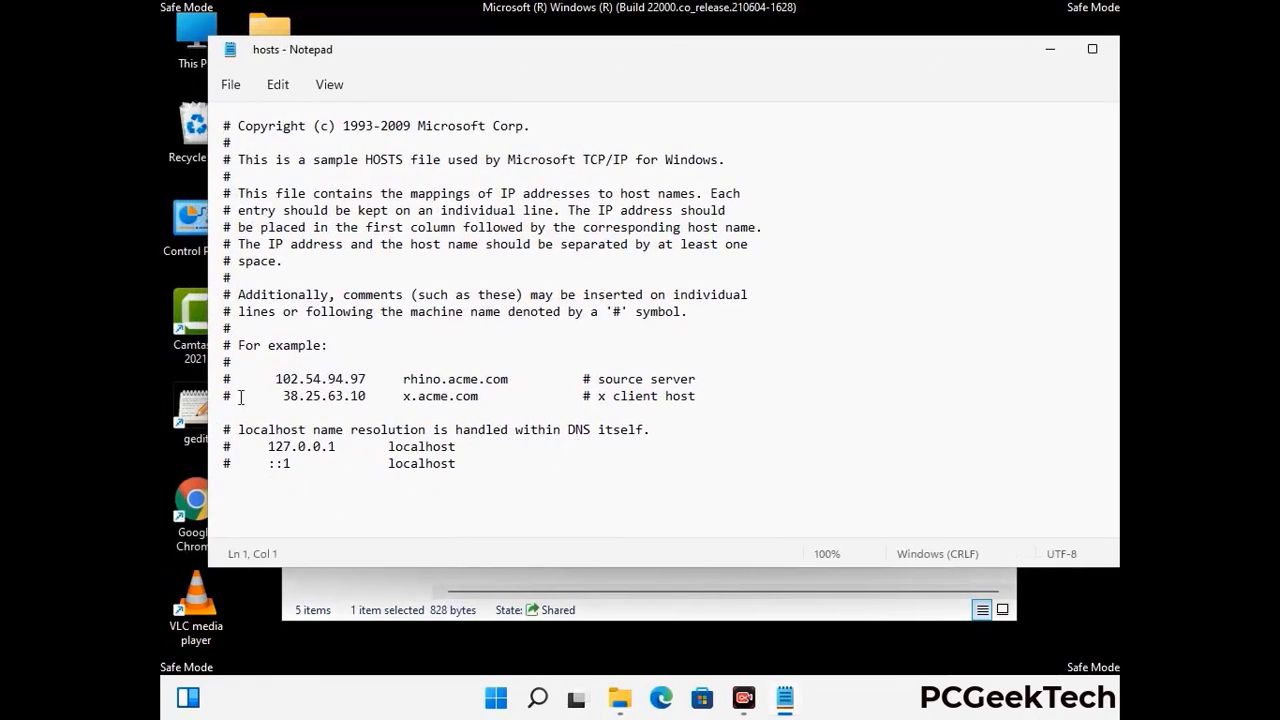
left_click(479, 470)
key("Return")
scroll(491, 289, "down", 1)
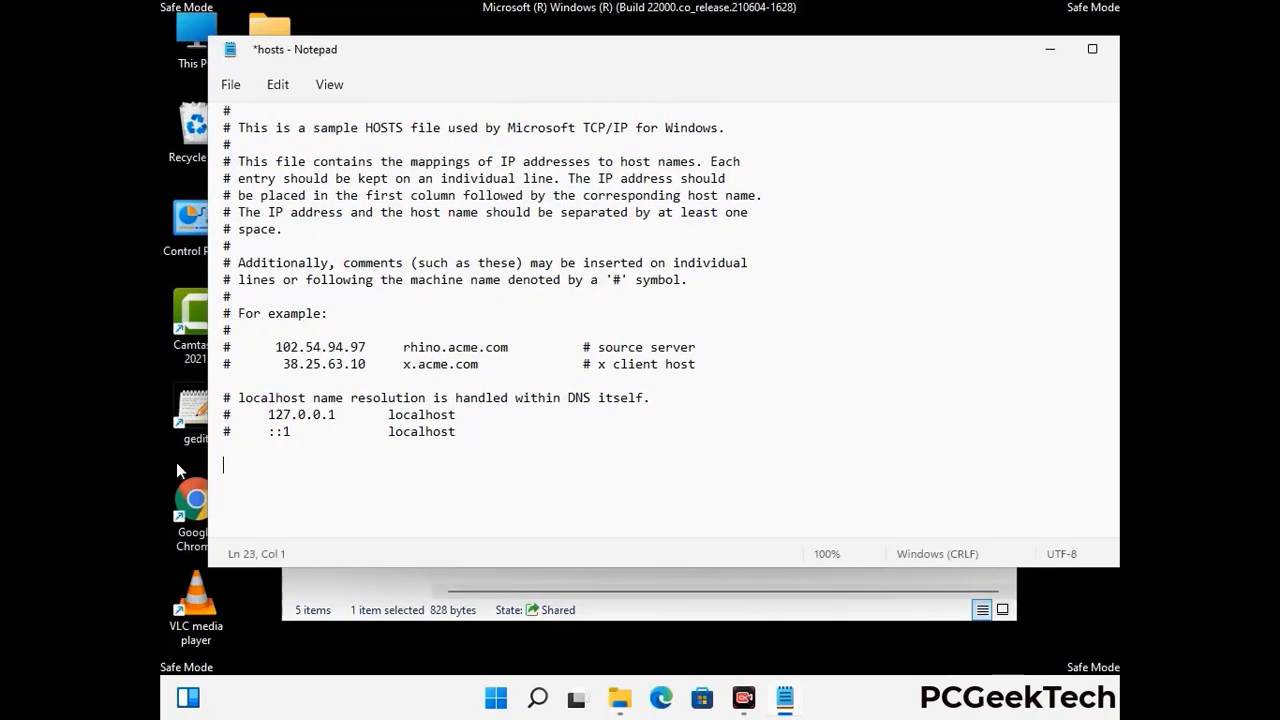
left_click(231, 88)
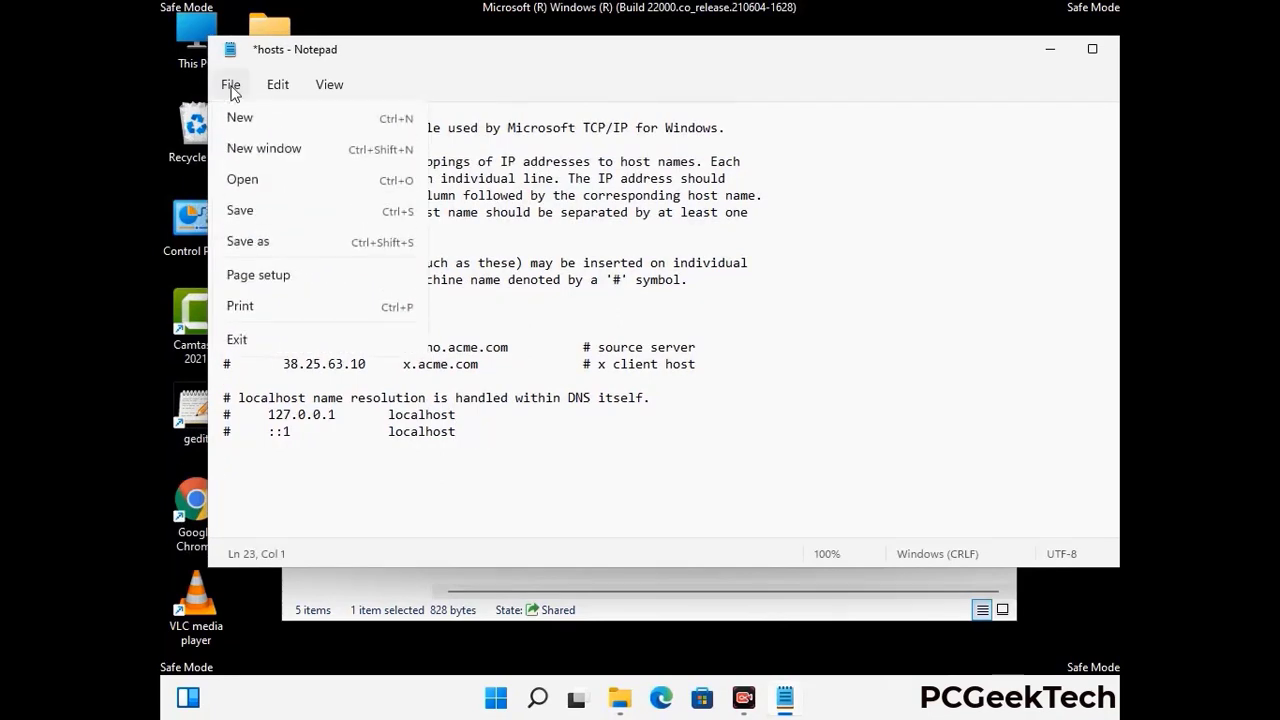
left_click(240, 212)
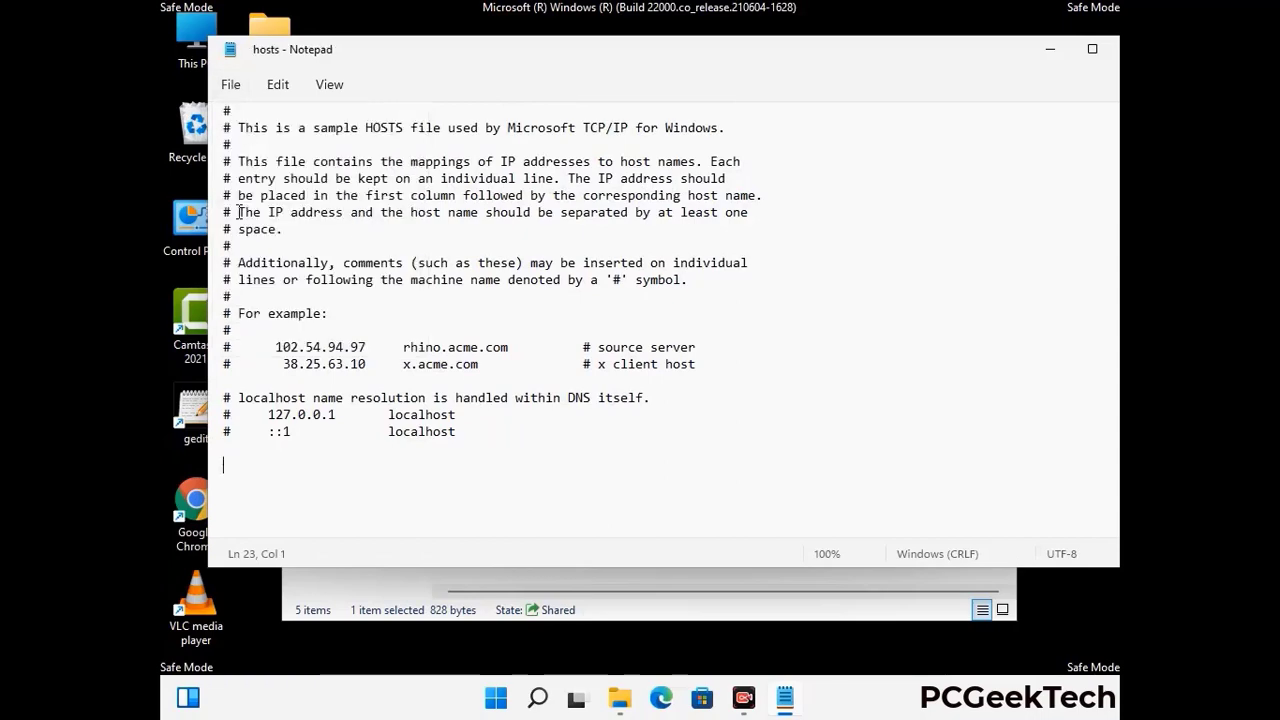
- Close Notepad and the File Explorer window
left_click_drag(968, 62, 820, 64)
left_click(987, 55)
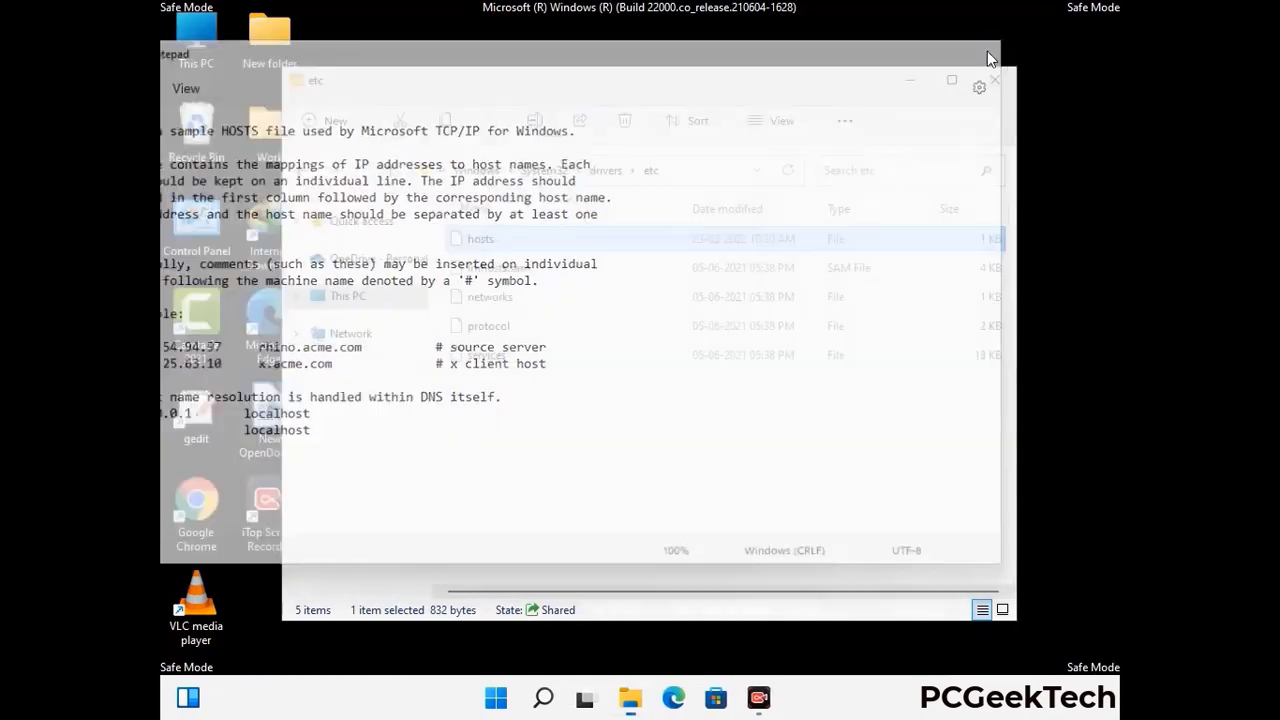
left_click(996, 76)
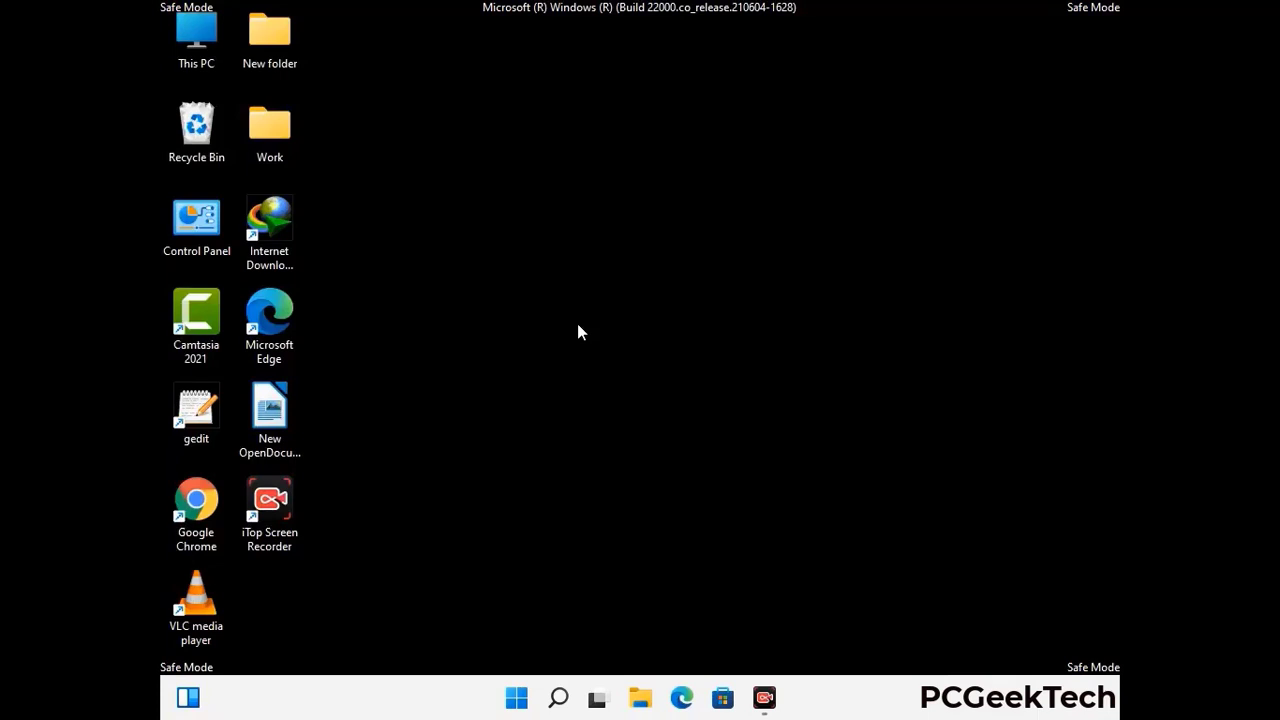
- Open the AppData Roaming folder by running %appdata%
key("super+r")
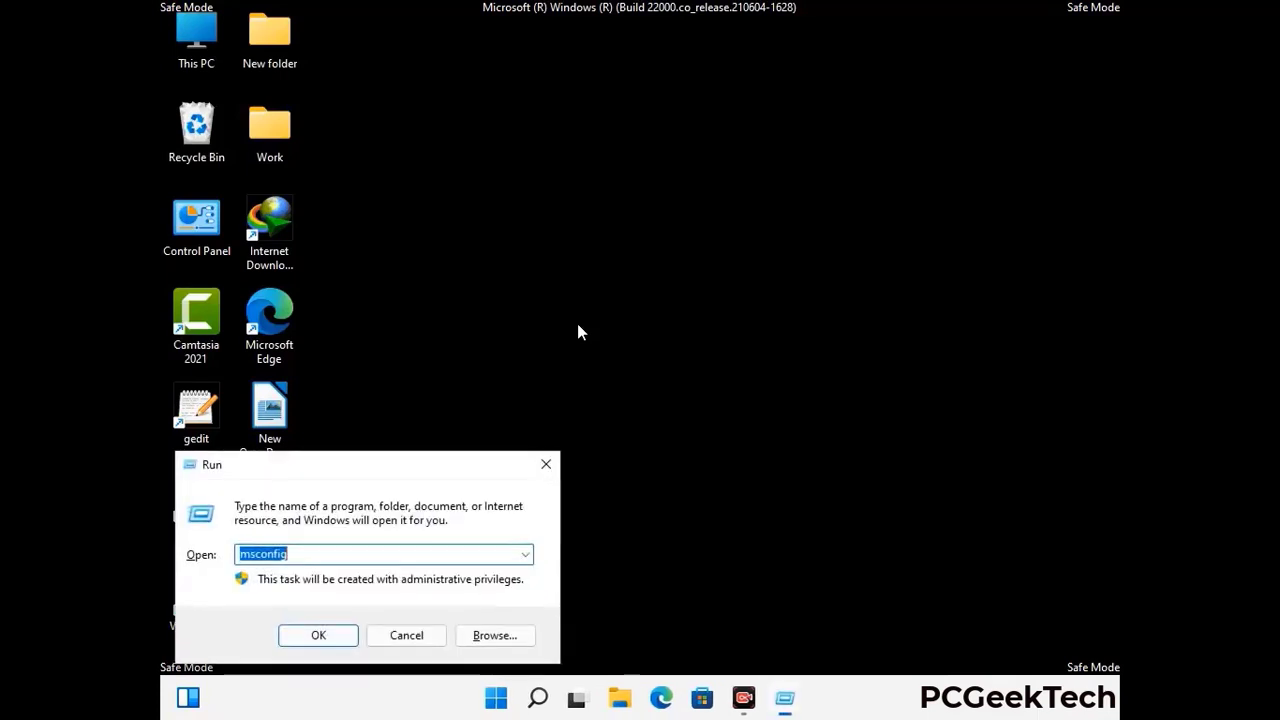
left_click_drag(366, 457, 594, 199)
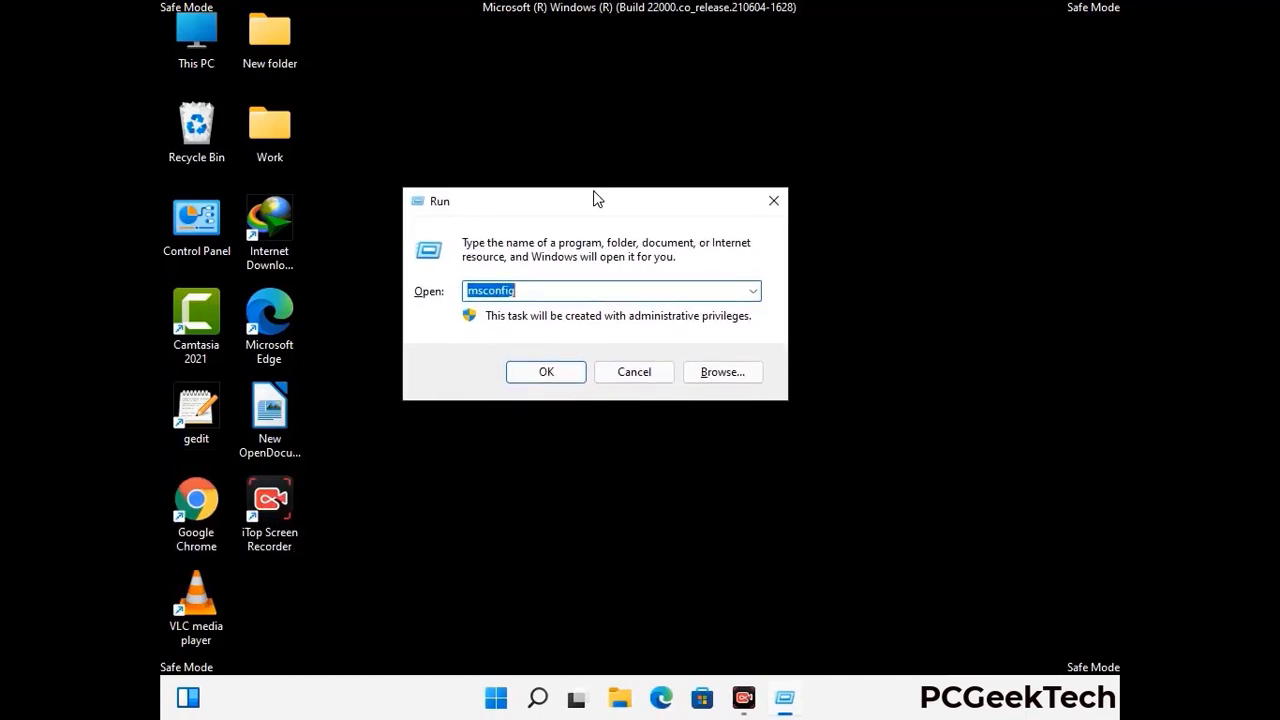
type("%")
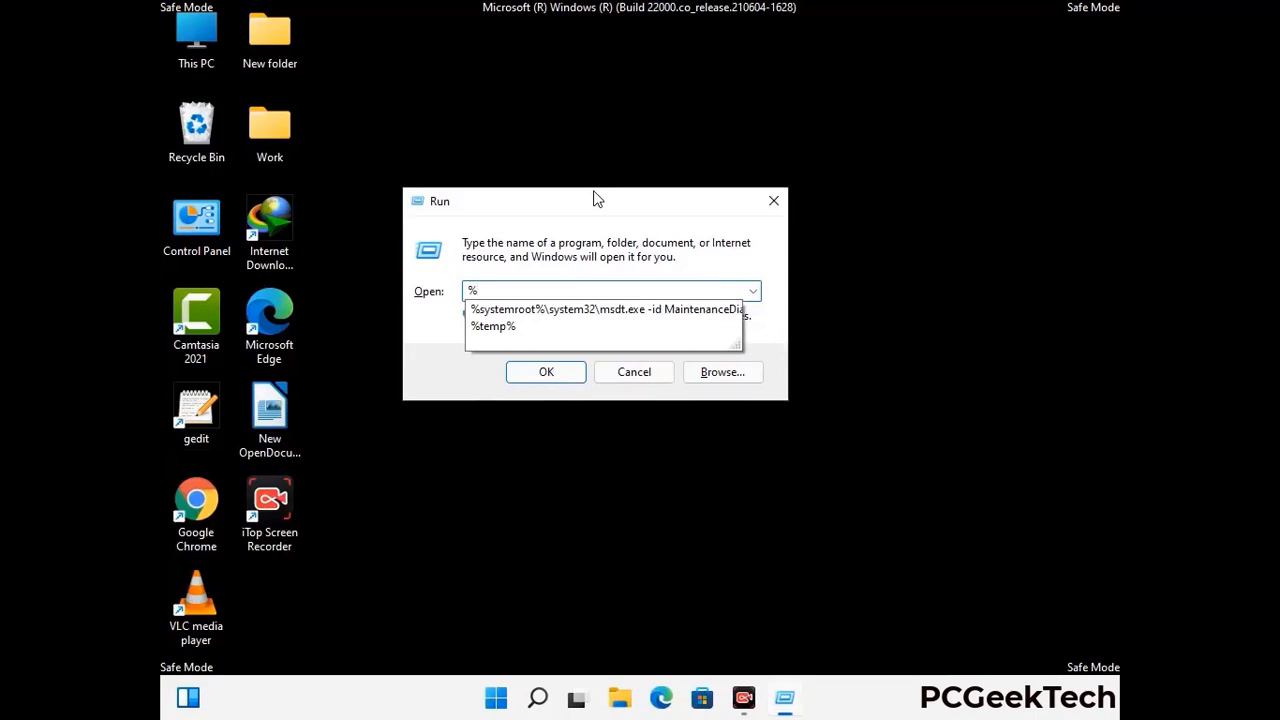
type("appdata%")
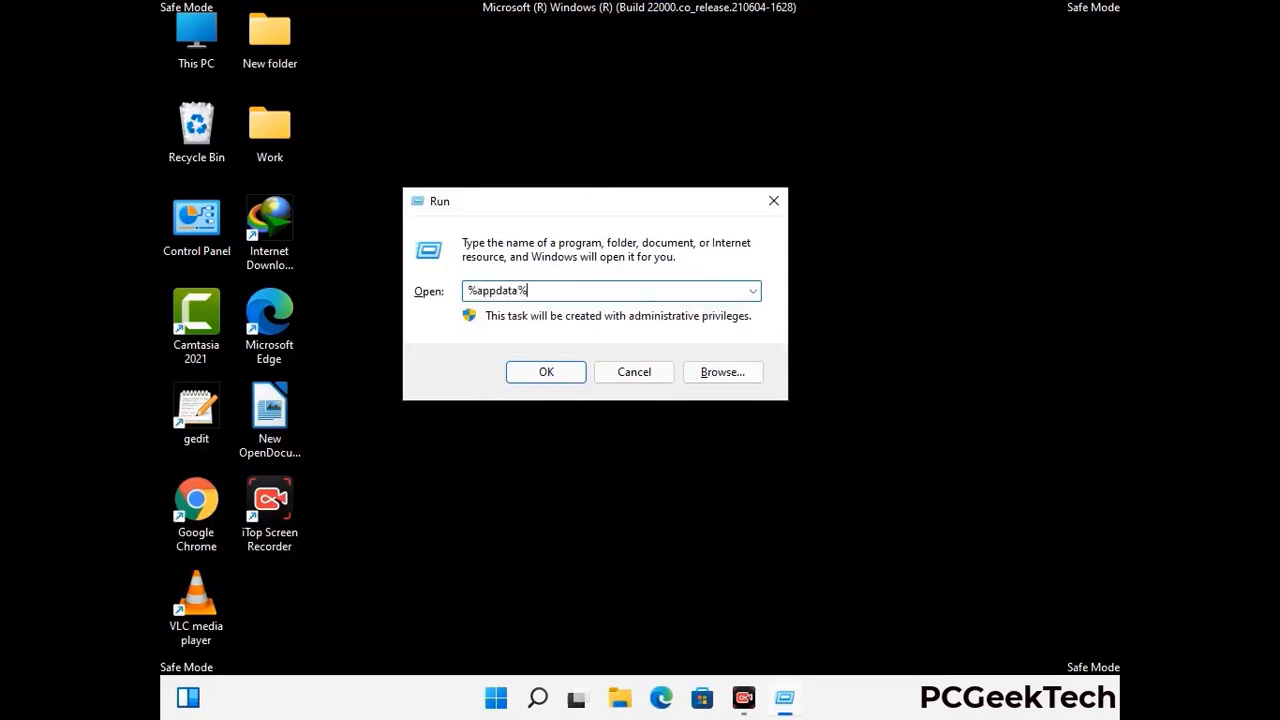
key("Return")
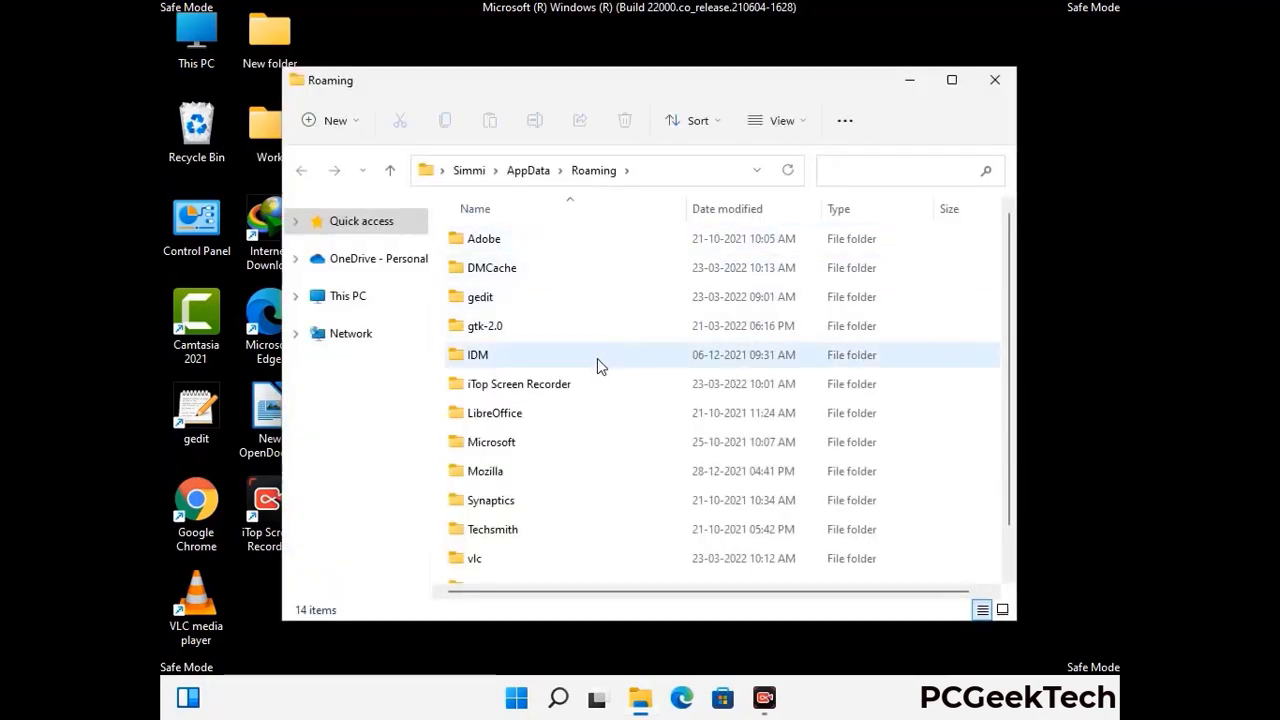
- Delete the Zoom folder from Roaming and close the window
scroll(603, 360, "down", 1)
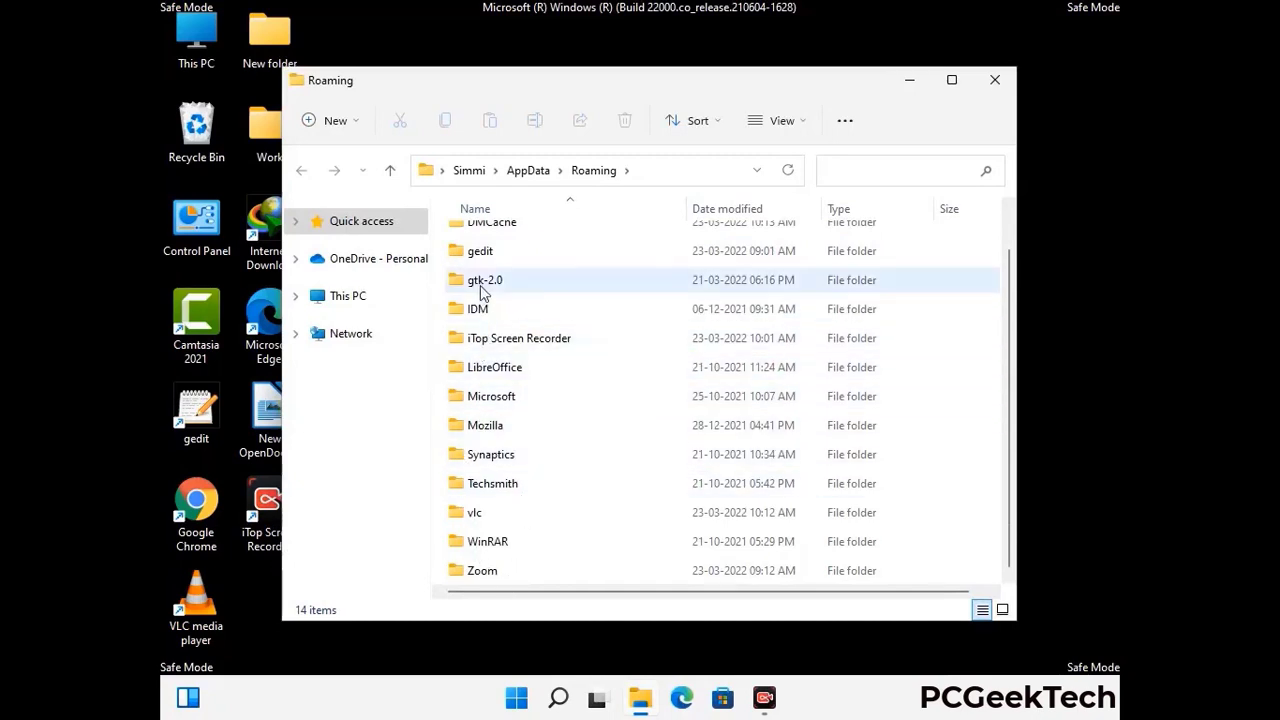
scroll(480, 300, "up", 1)
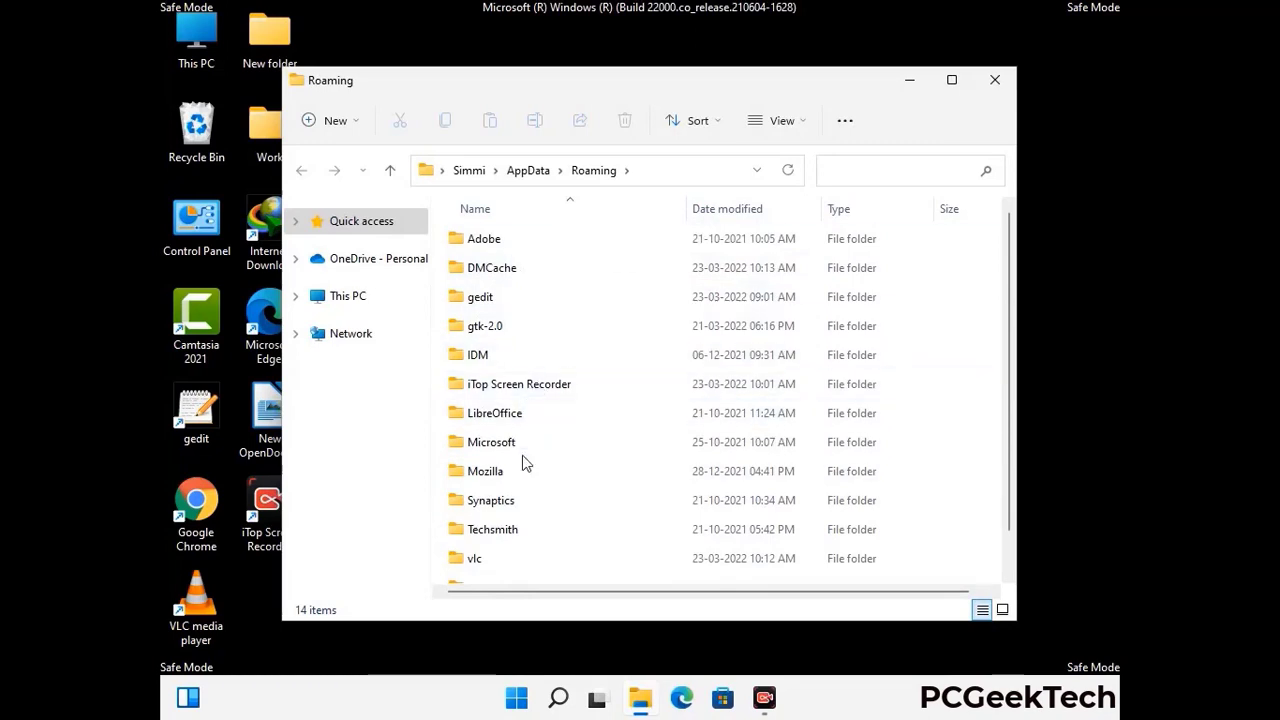
scroll(525, 480, "down", 1)
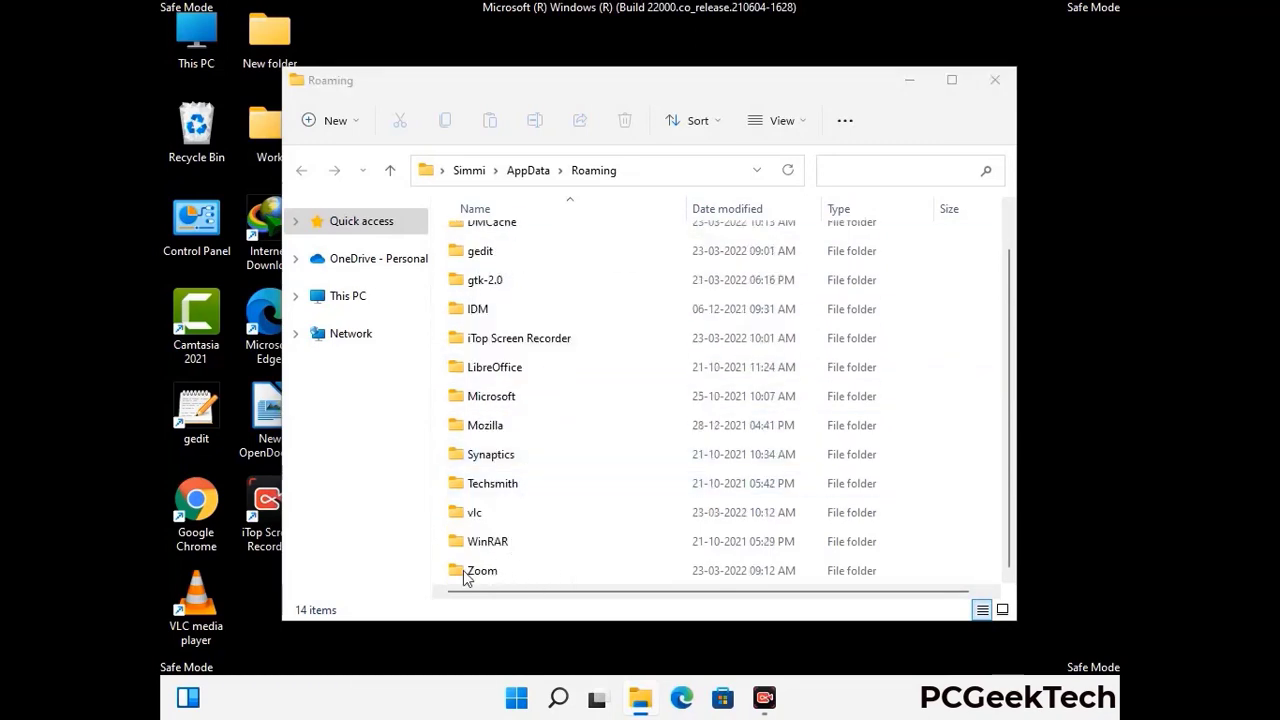
left_click(716, 566)
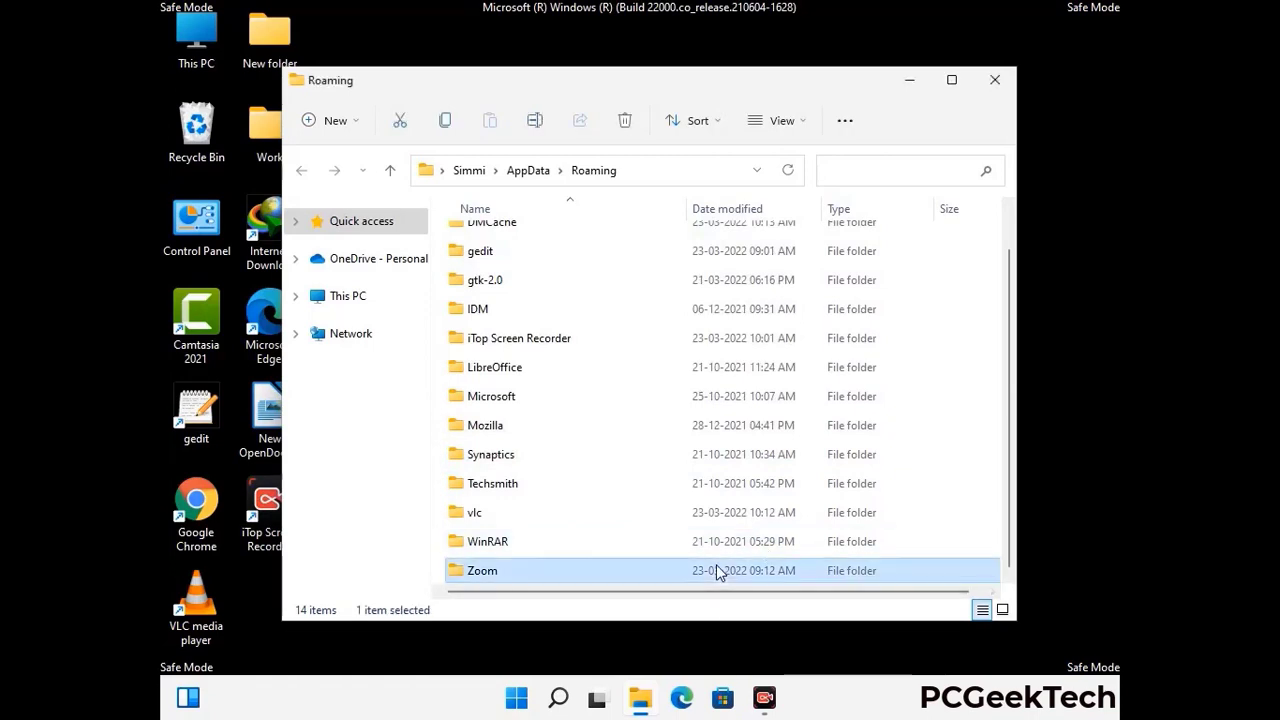
left_click(633, 128)
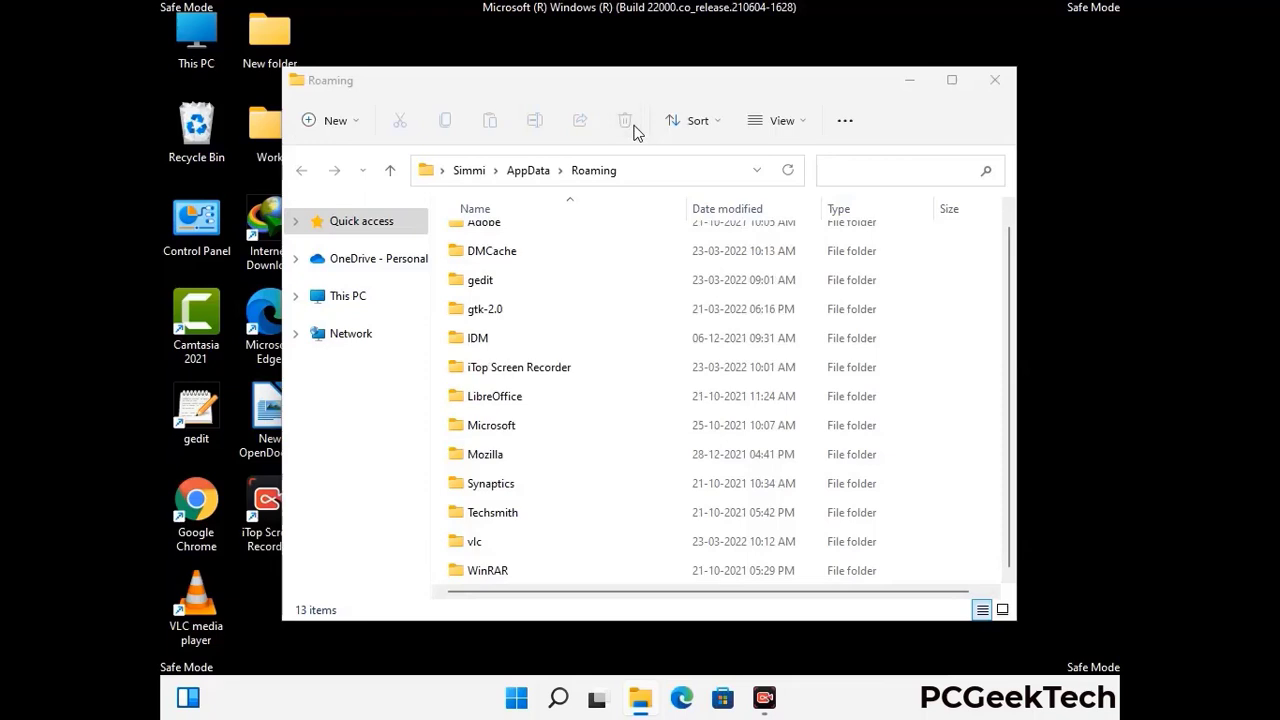
left_click(993, 87)
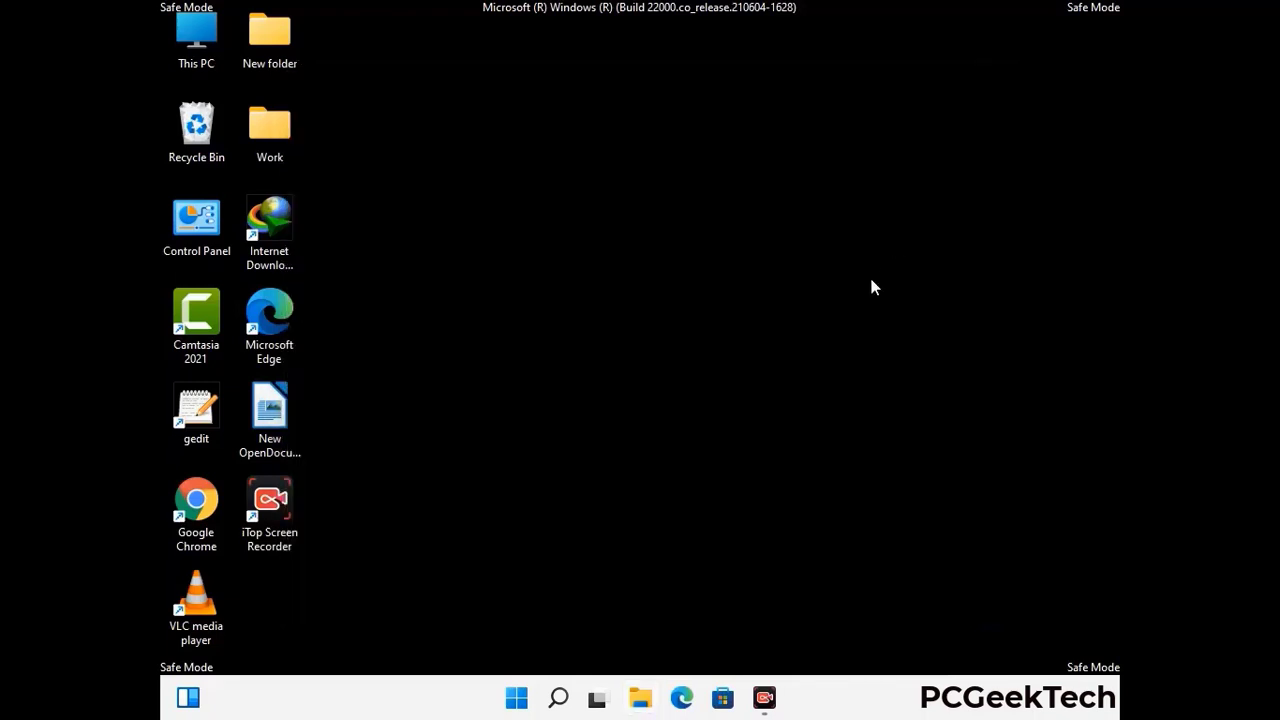
- Open the AppData Local folder by running %LocalAppData%
key("super+r")
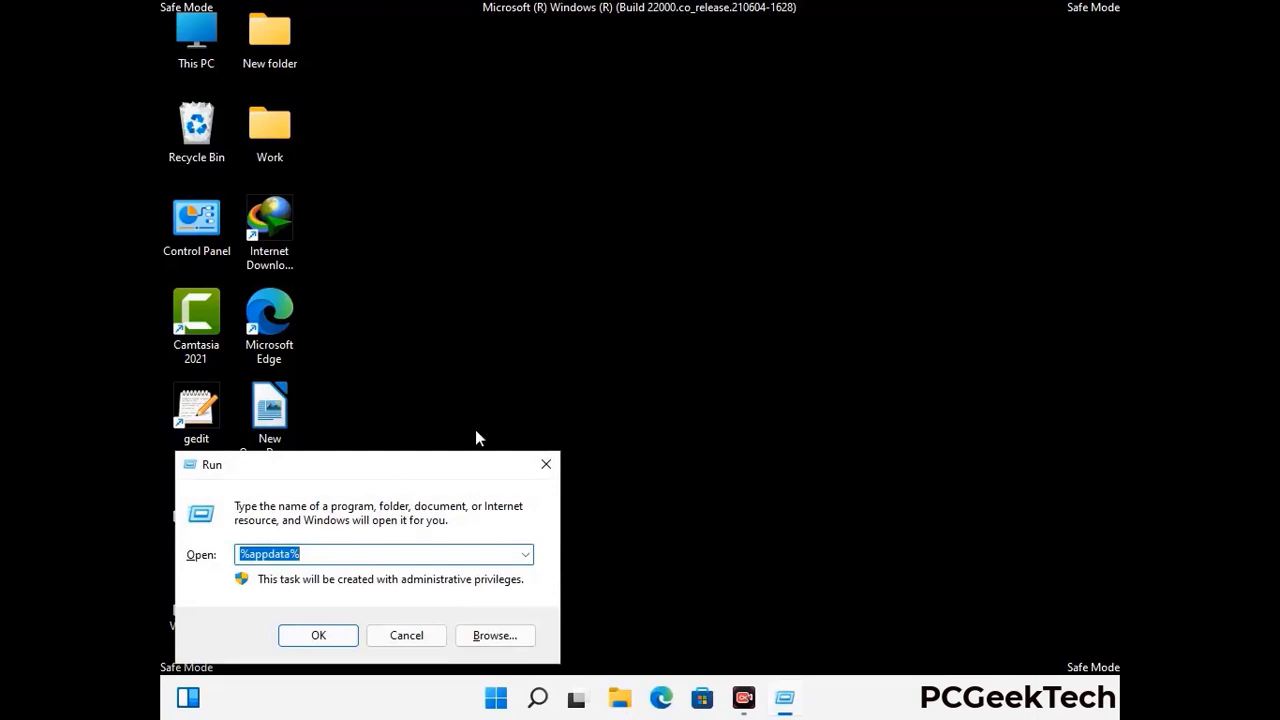
left_click_drag(400, 475, 671, 253)
type("%Local")
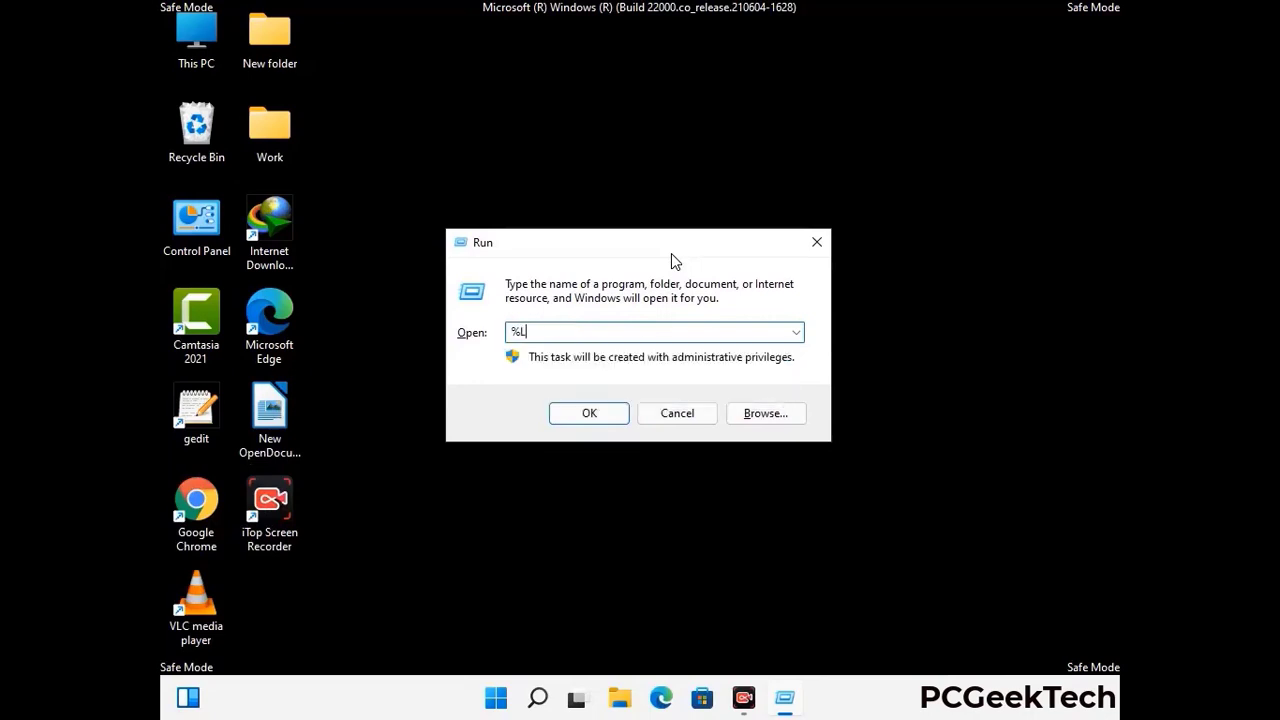
type("App")
key("Return")
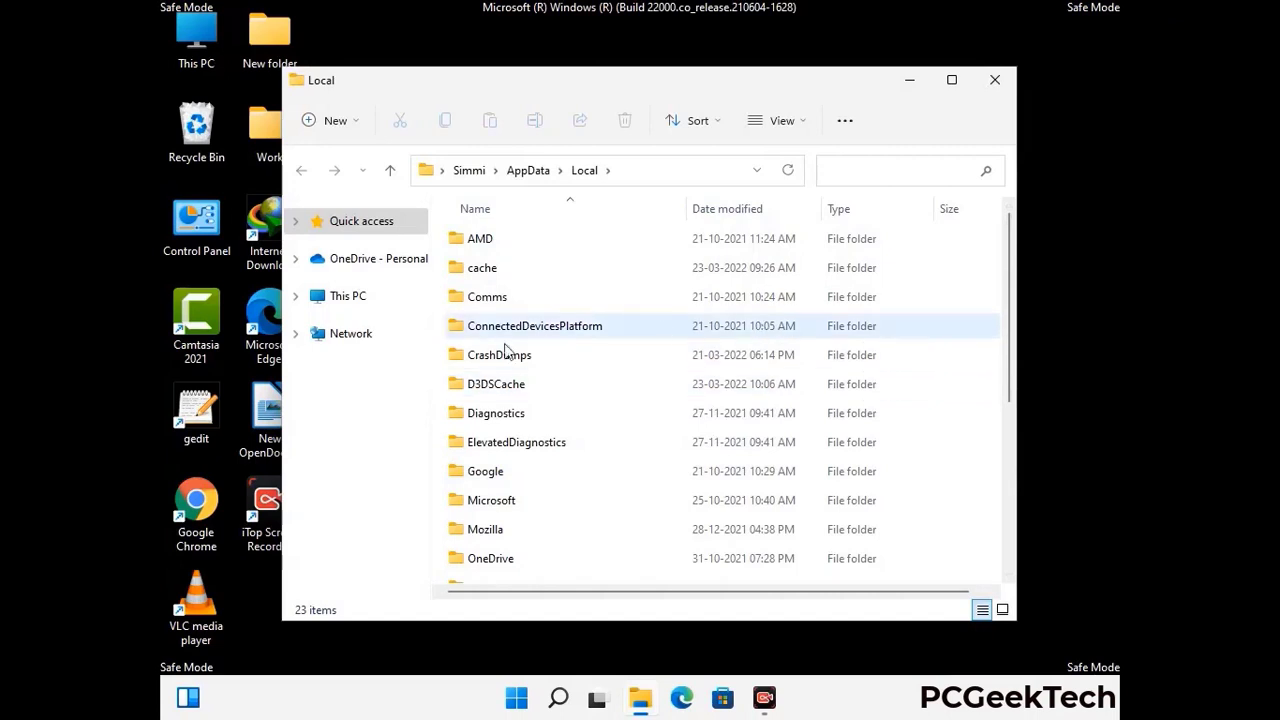
- Delete the Mozilla folder from AppData Local
scroll(534, 440, "down", 1)
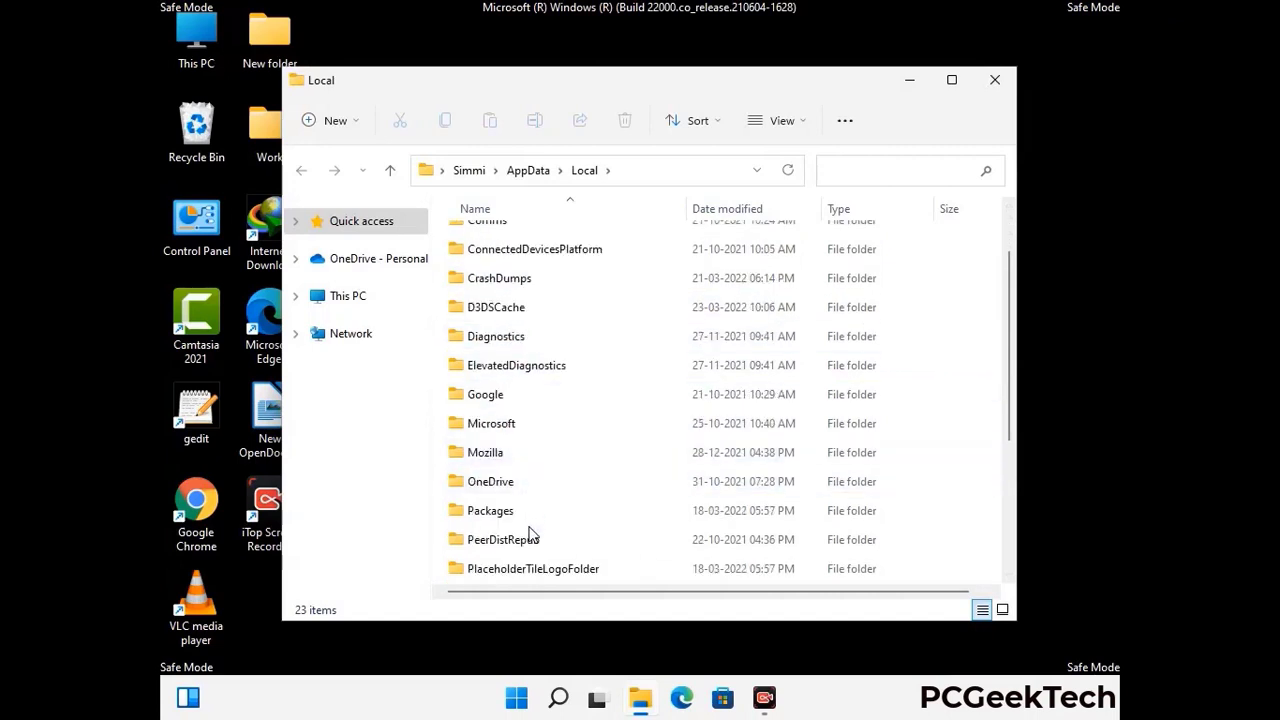
left_click(500, 458)
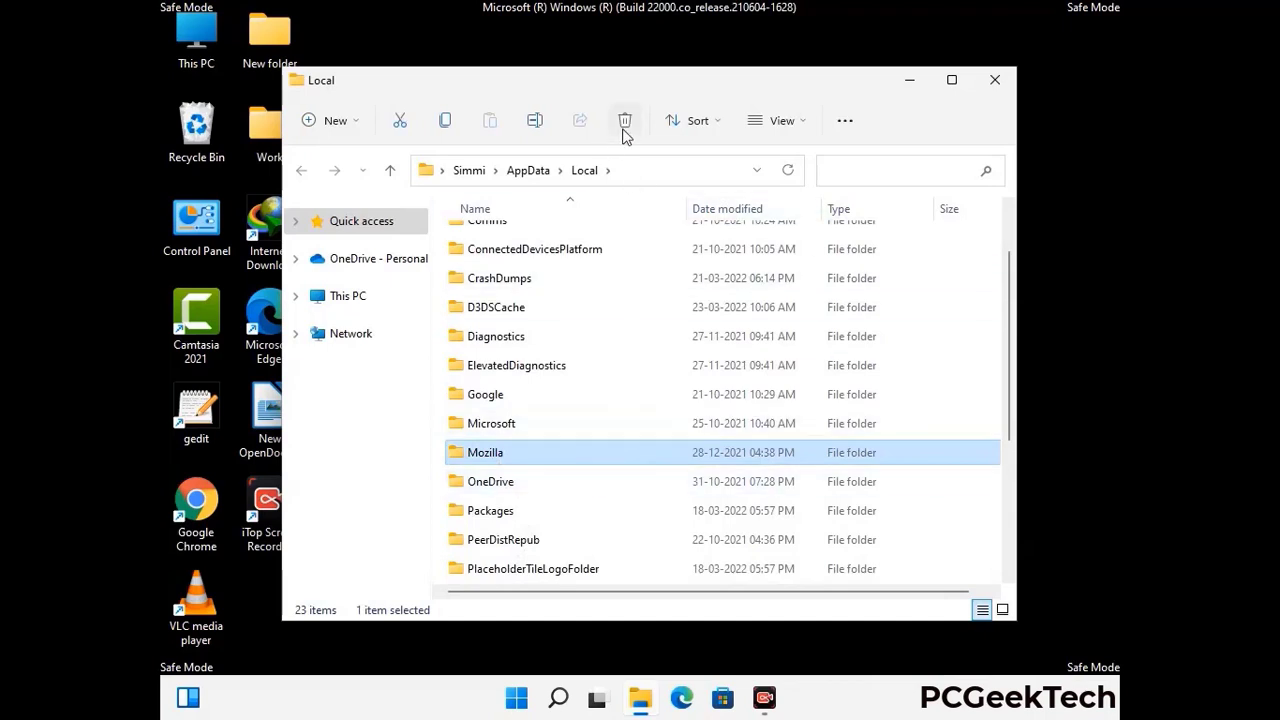
left_click(624, 122)
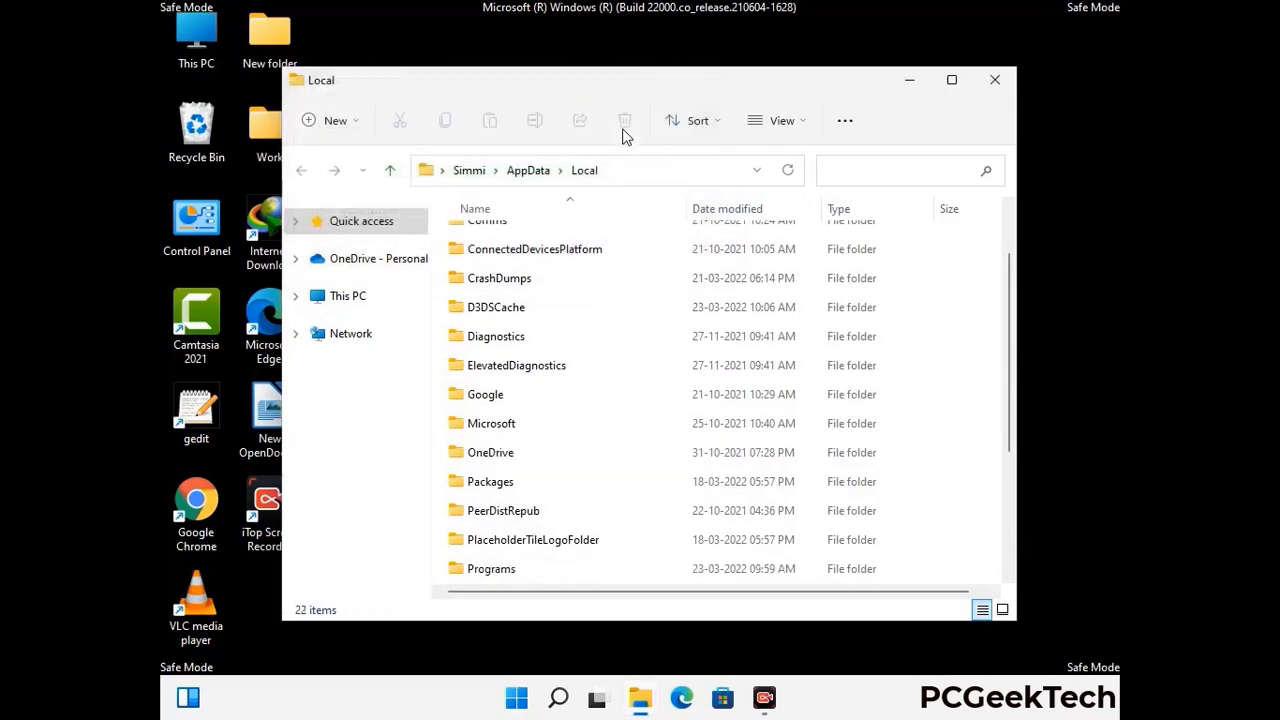
- Close the Local window and open C:\ProgramData via %ProgramData%
left_click(996, 88)
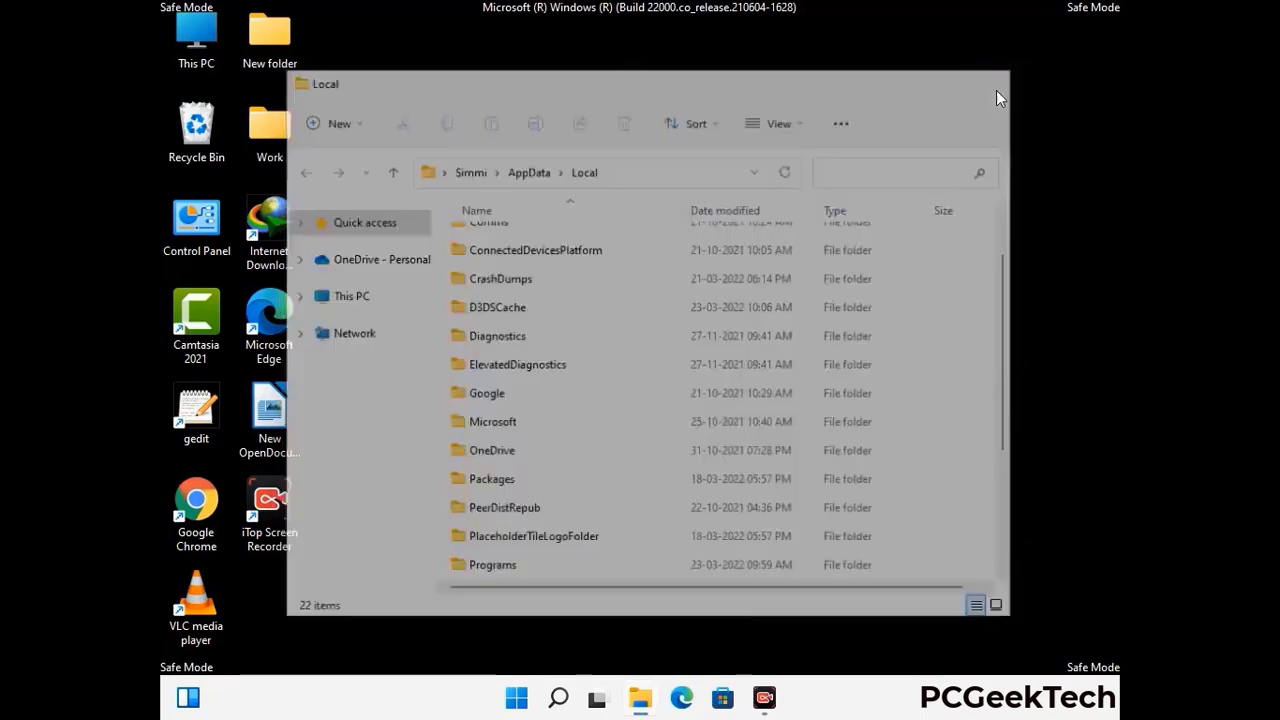
key("super+r")
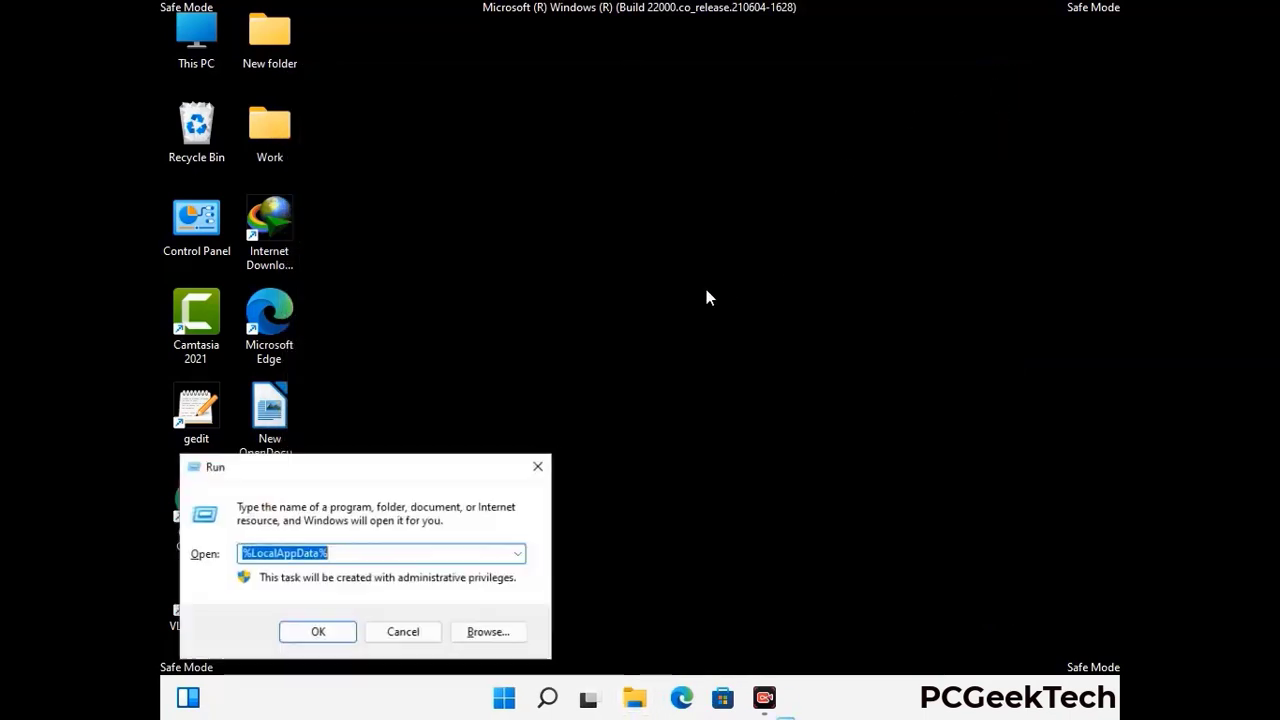
left_click_drag(330, 480, 588, 268)
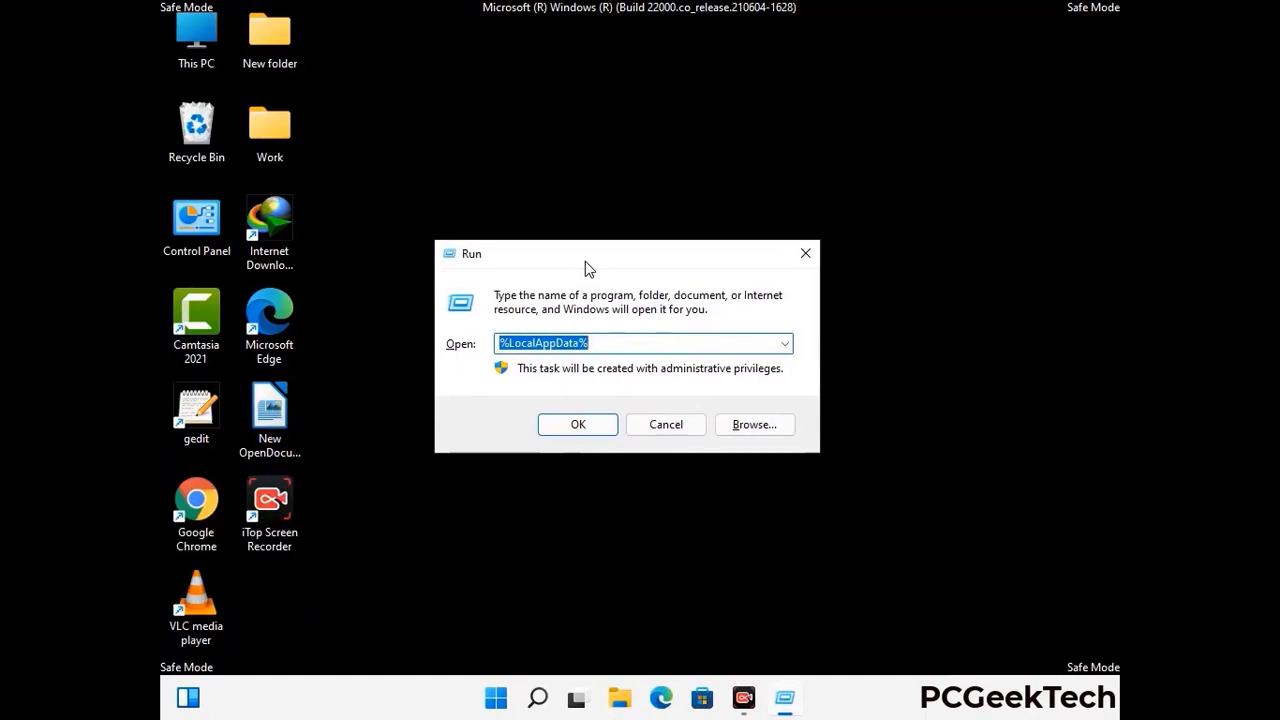
type("%")
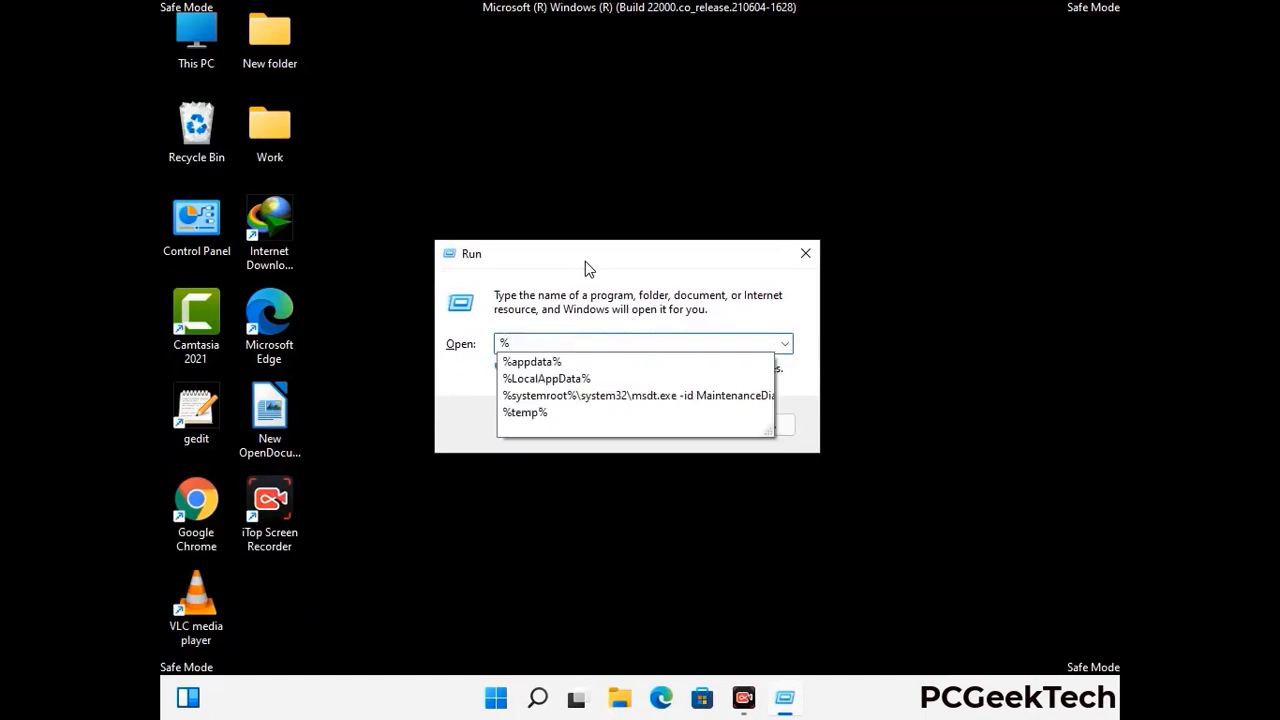
type("ProgramData%")
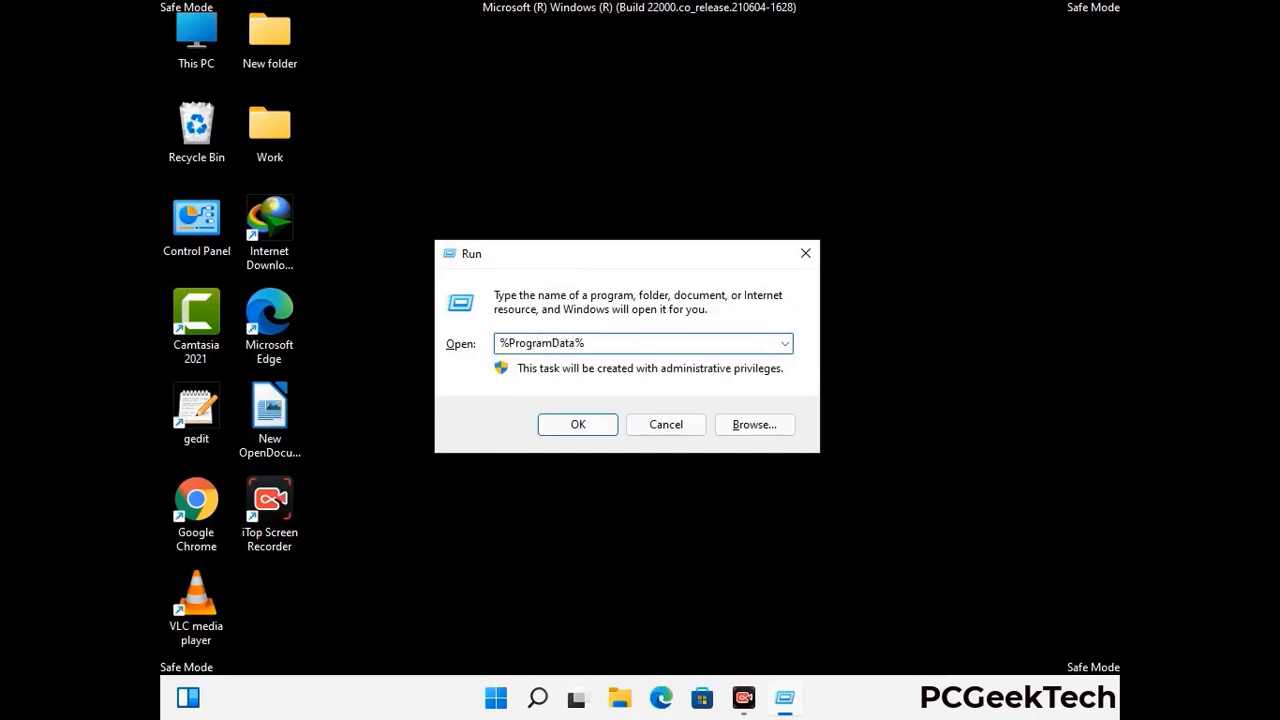
key("Return")
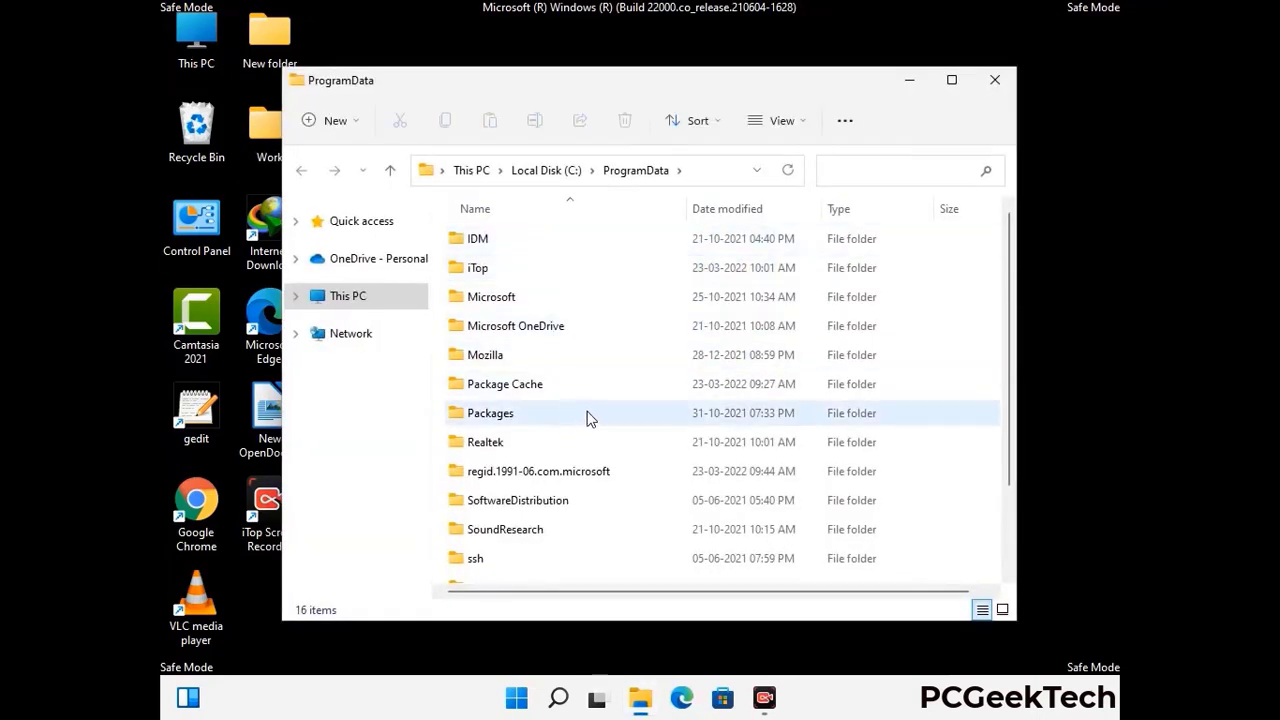
- Delete the Mozilla folder from ProgramData and close the window
scroll(588, 425, "down", 1)
scroll(588, 430, "down", 1)
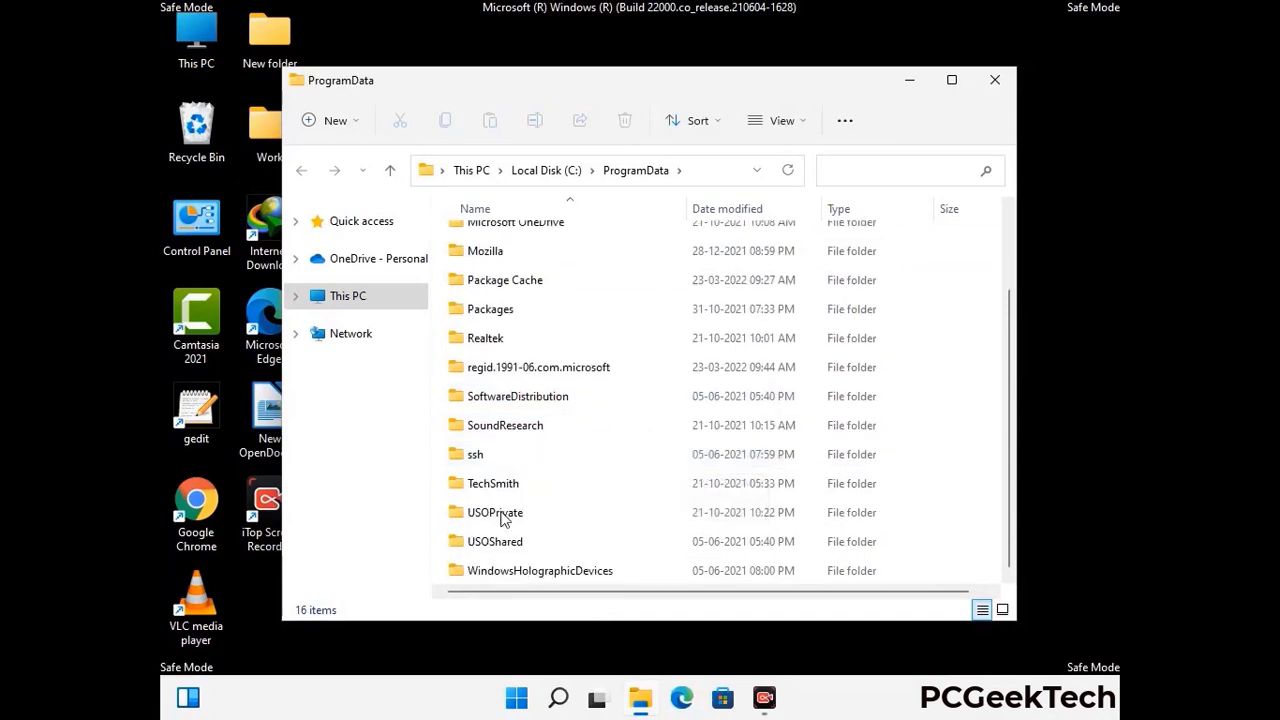
left_click(497, 251)
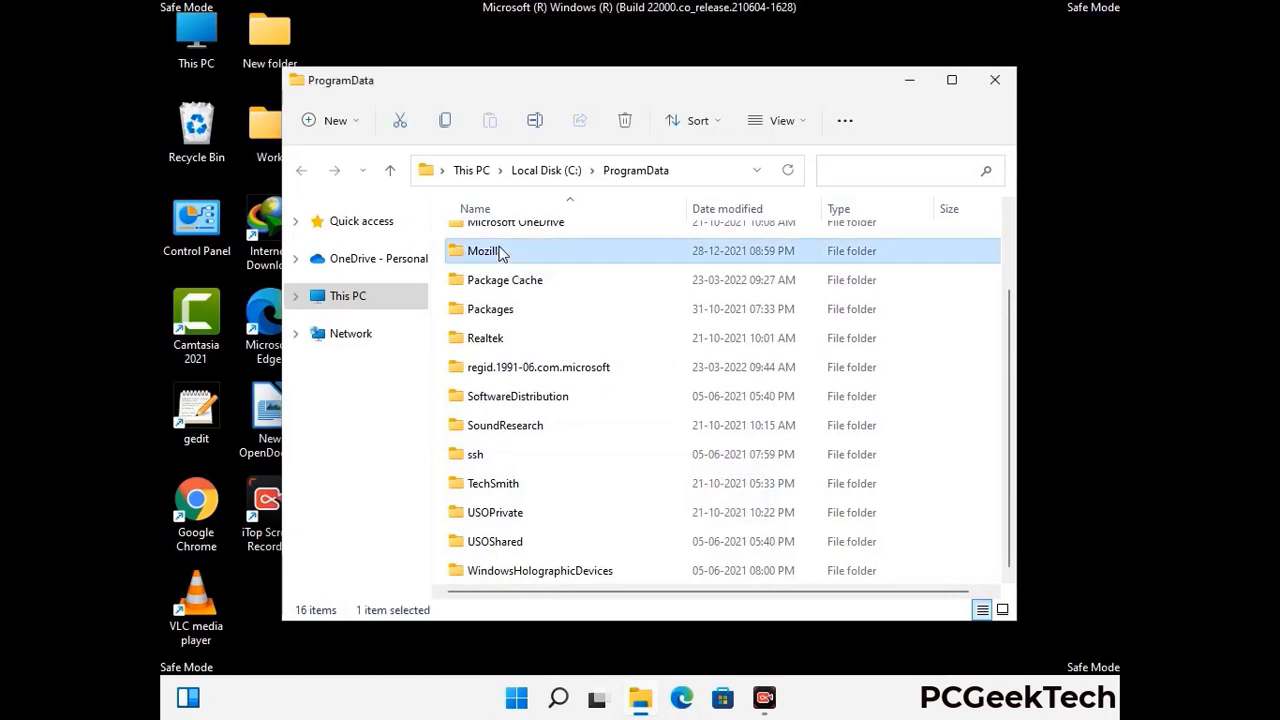
left_click(627, 121)
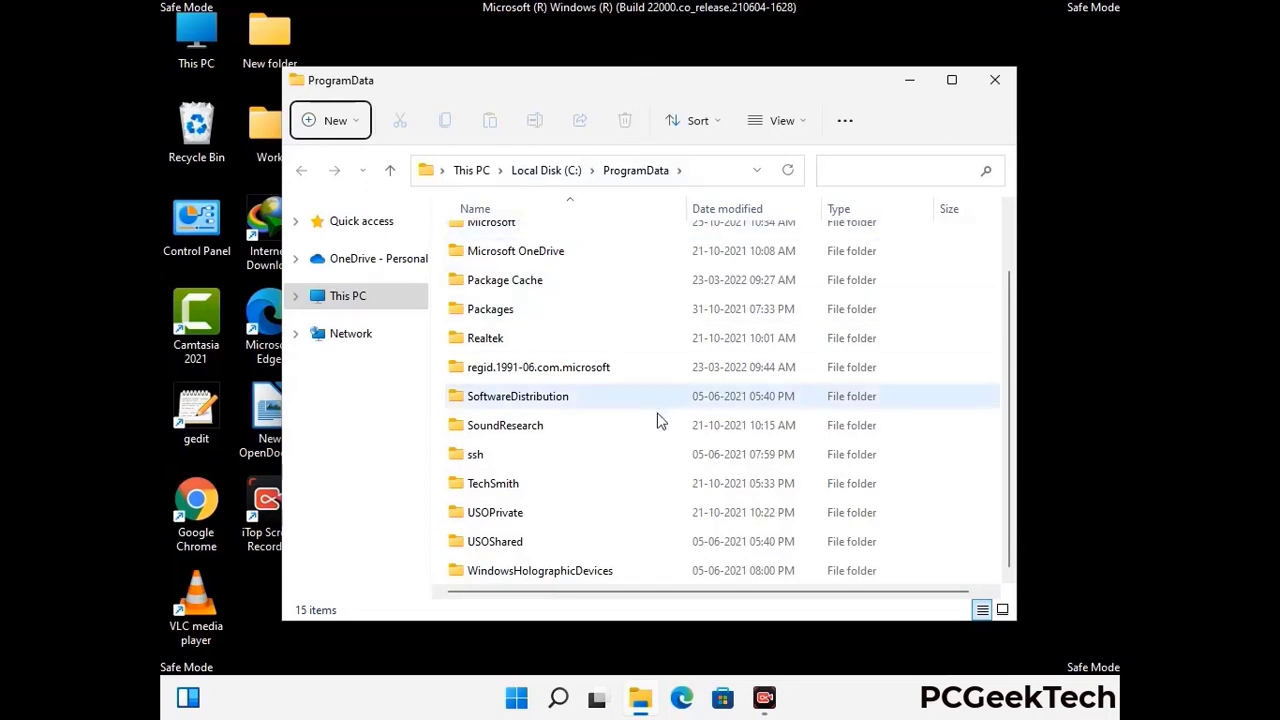
scroll(659, 421, "up", 1)
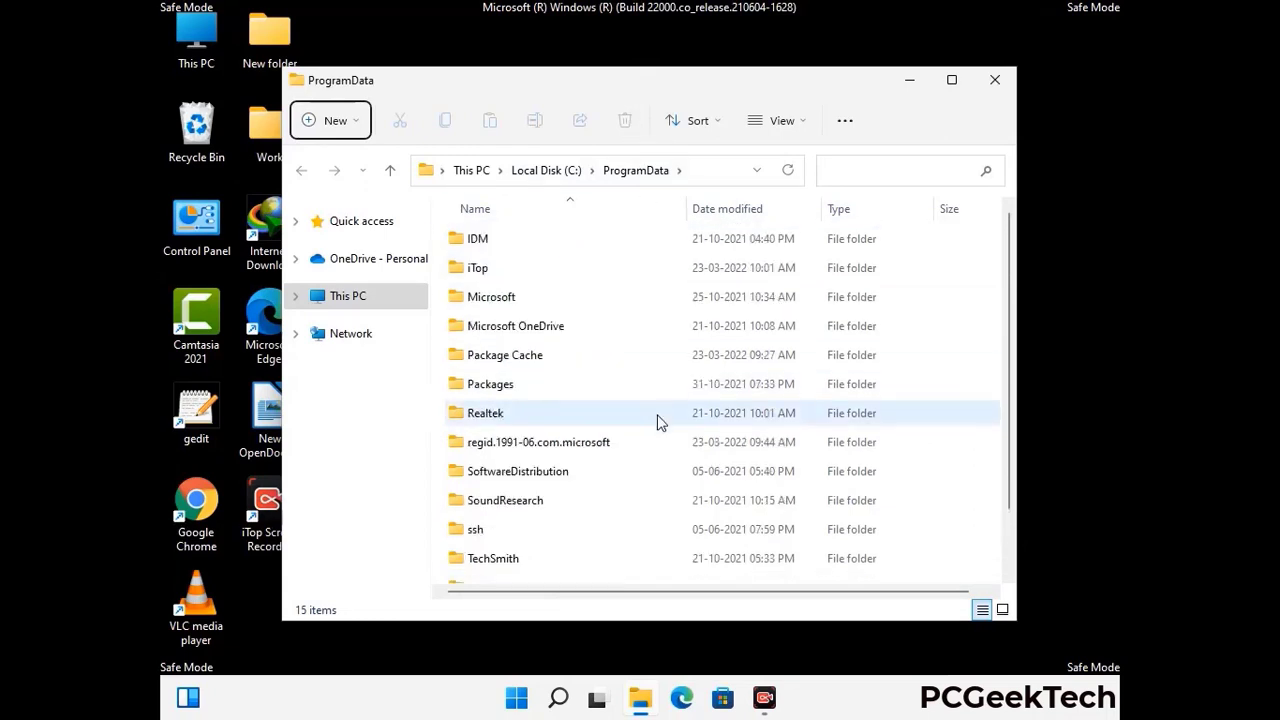
left_click(1005, 84)
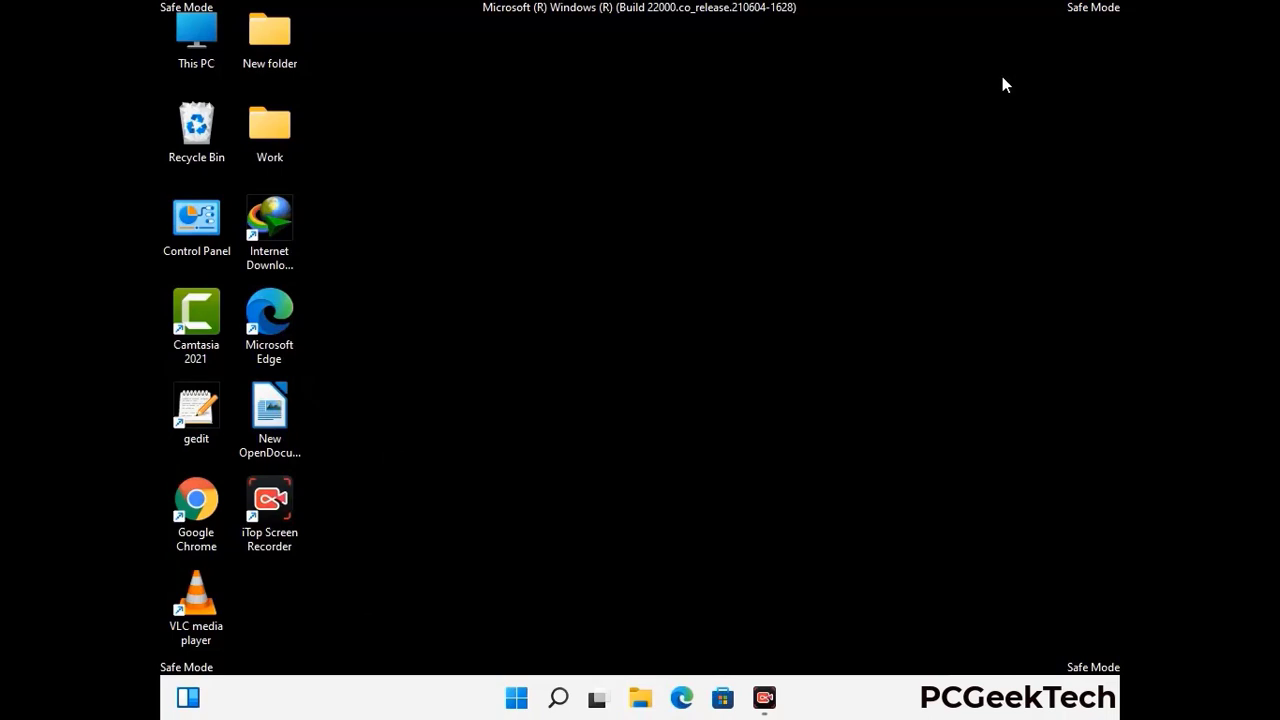
key("super+r")
left_click_drag(418, 464, 665, 253)
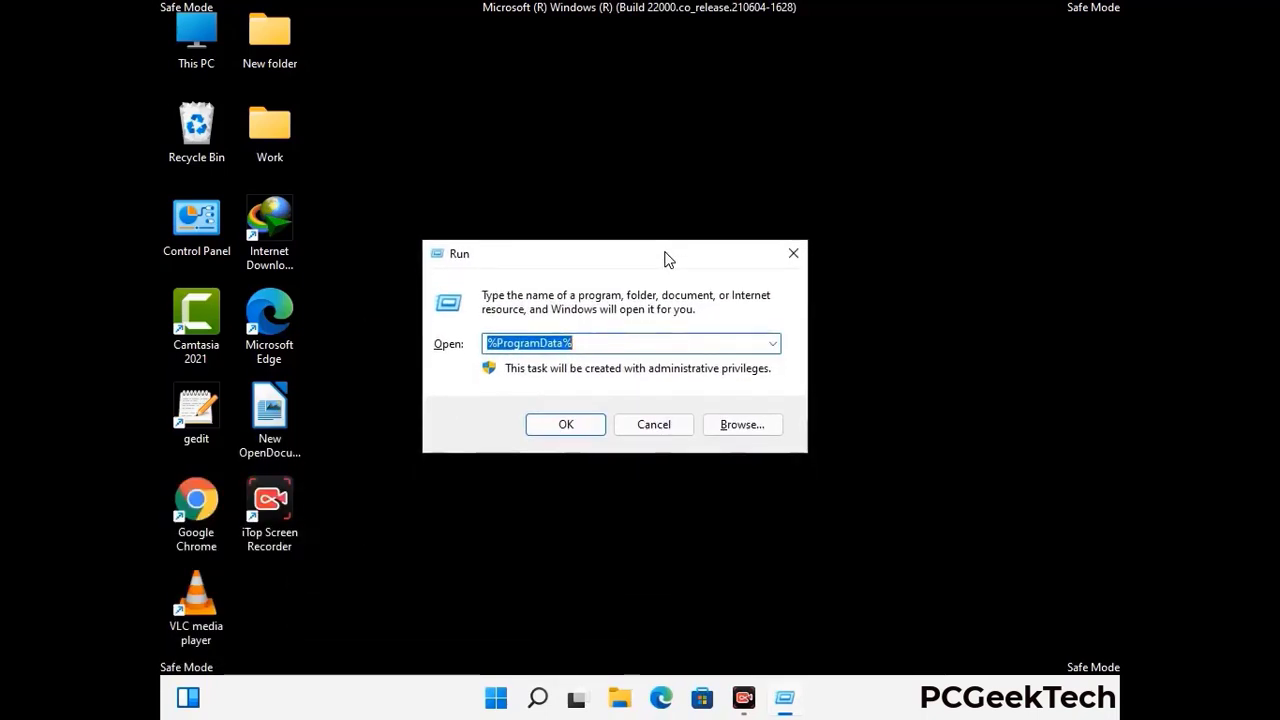
type("%Wi")
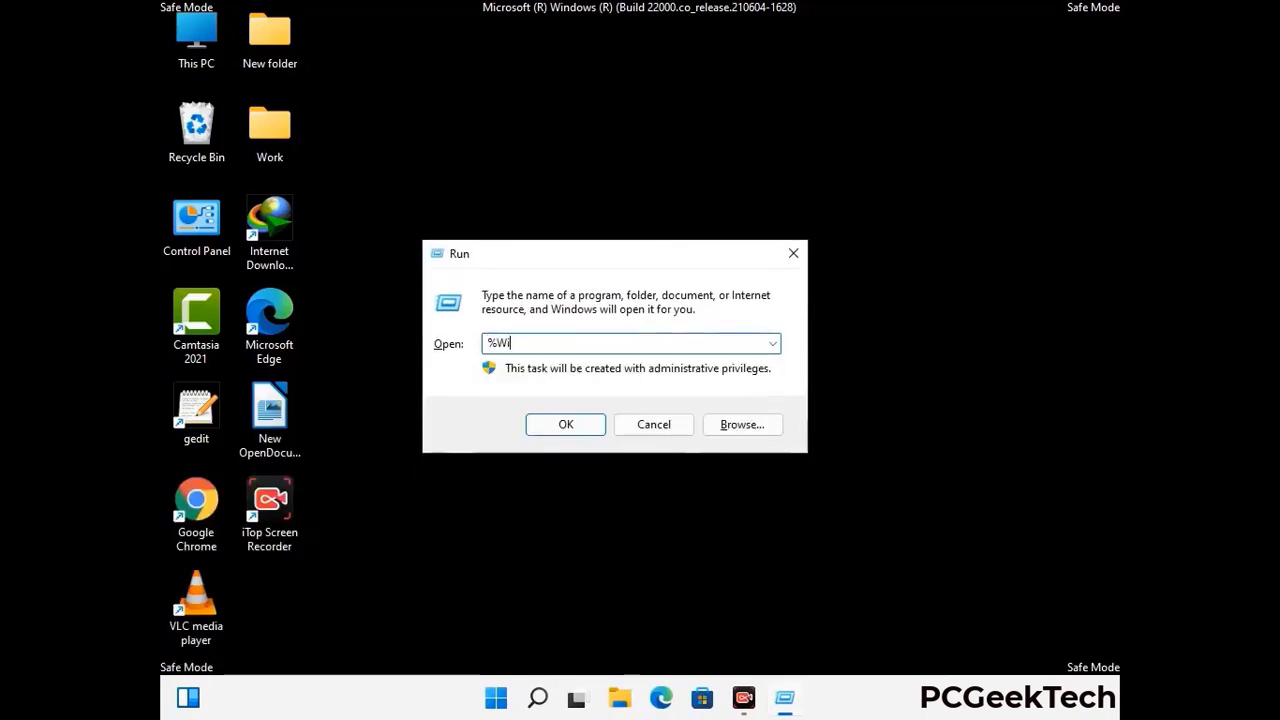
type("nDir%")
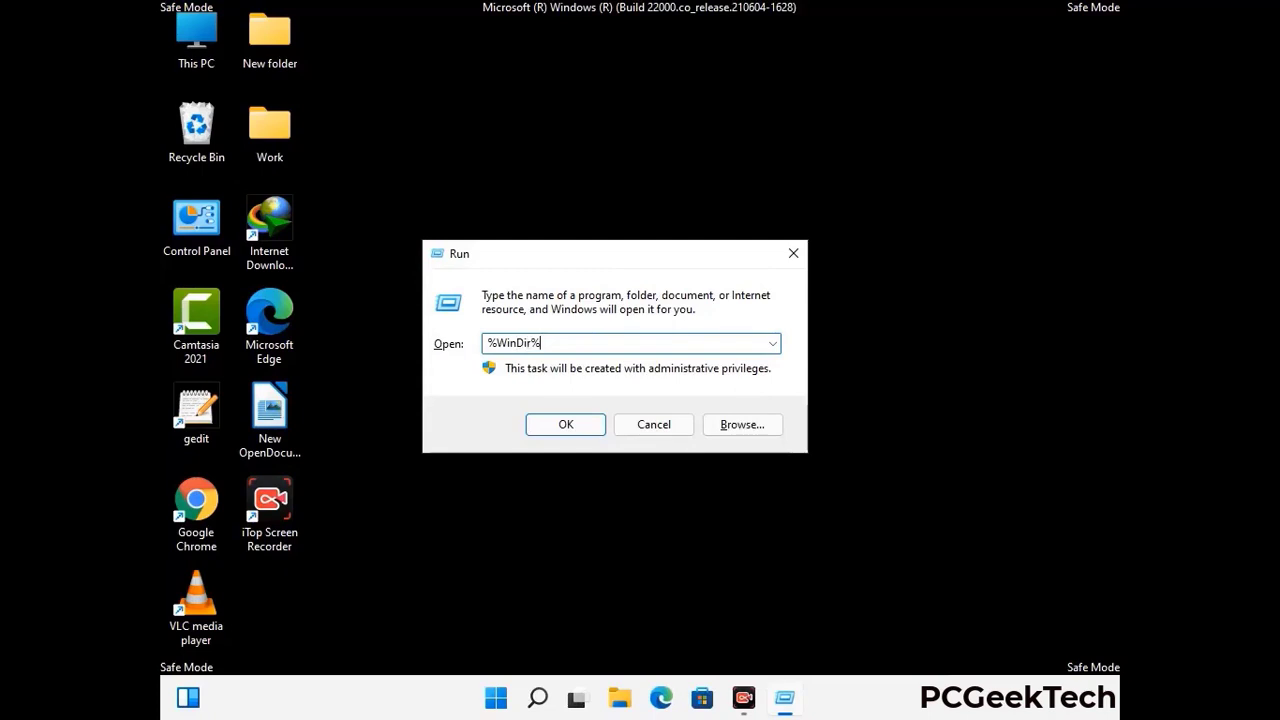
key("Return")
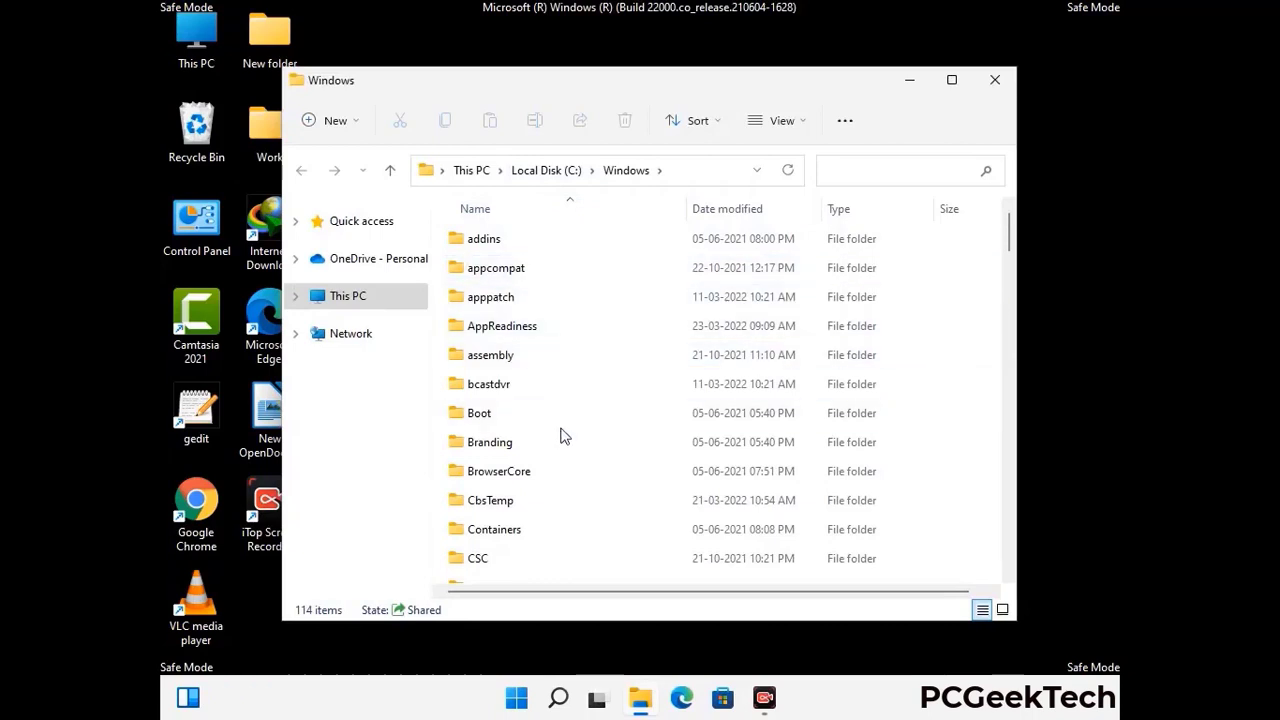
scroll(563, 440, "down", 1)
scroll(563, 441, "down", 2)
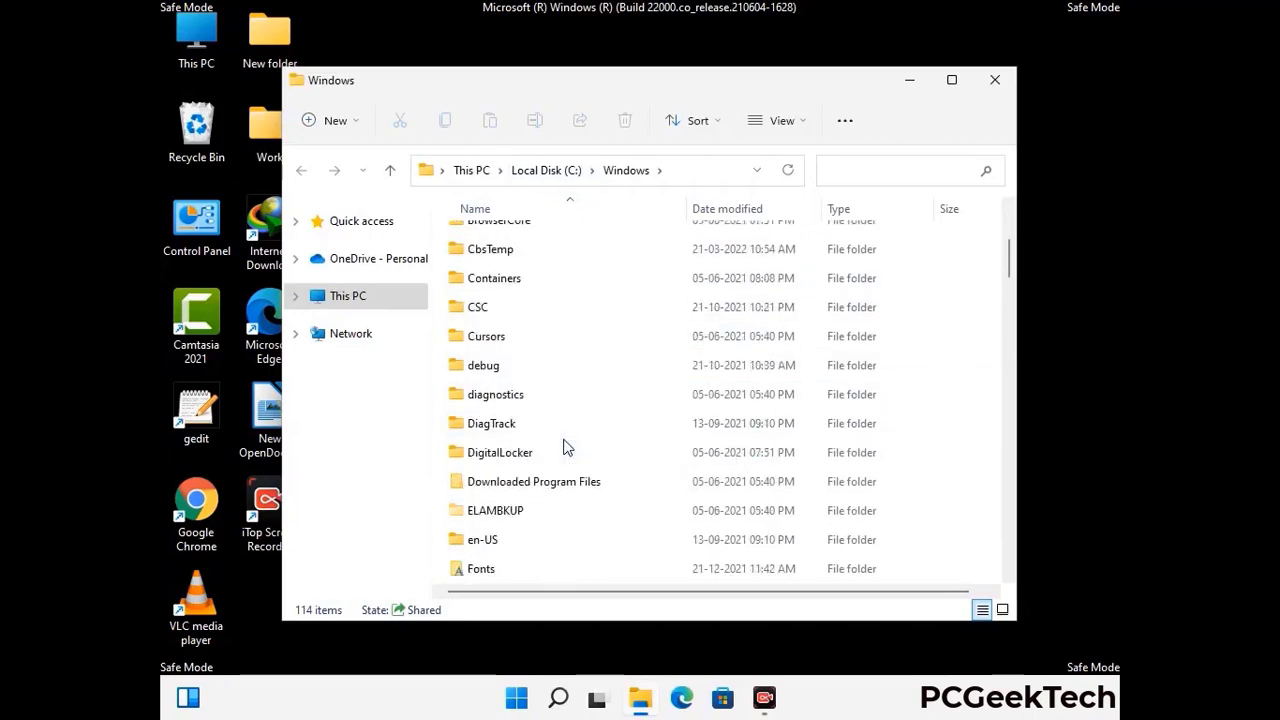
scroll(565, 449, "down", 1)
scroll(563, 449, "down", 5)
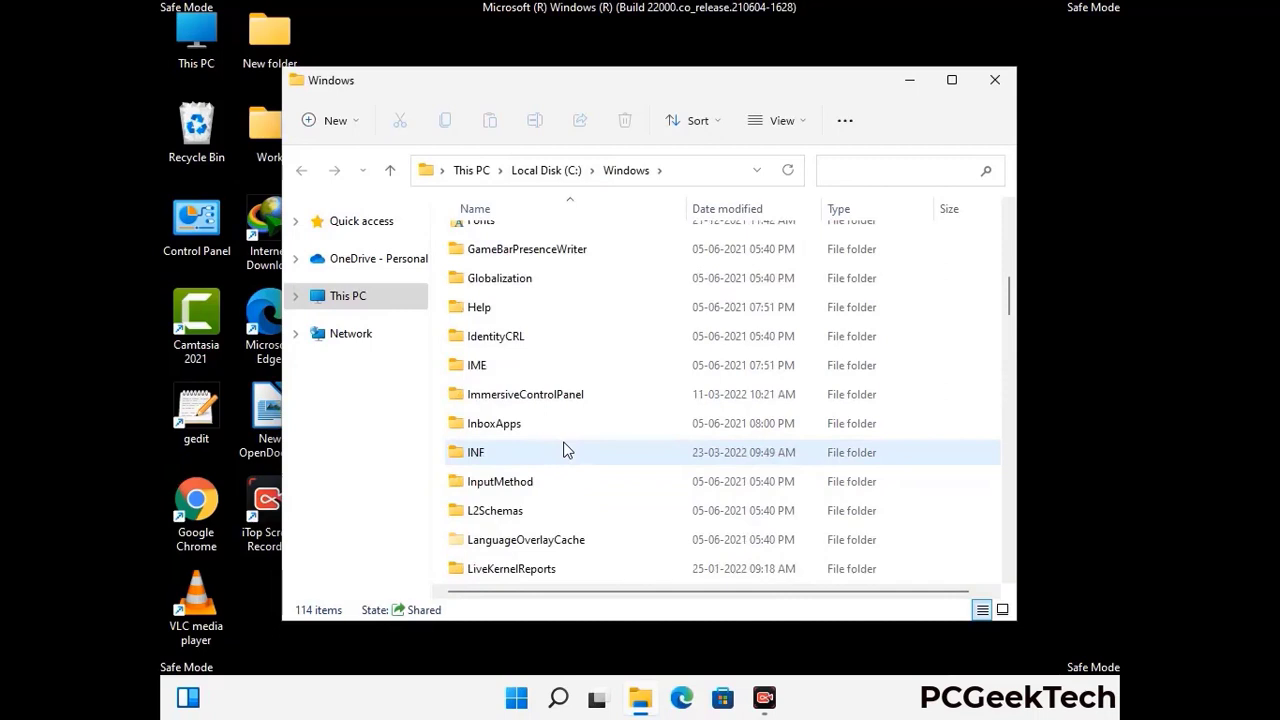
scroll(563, 451, "down", 4)
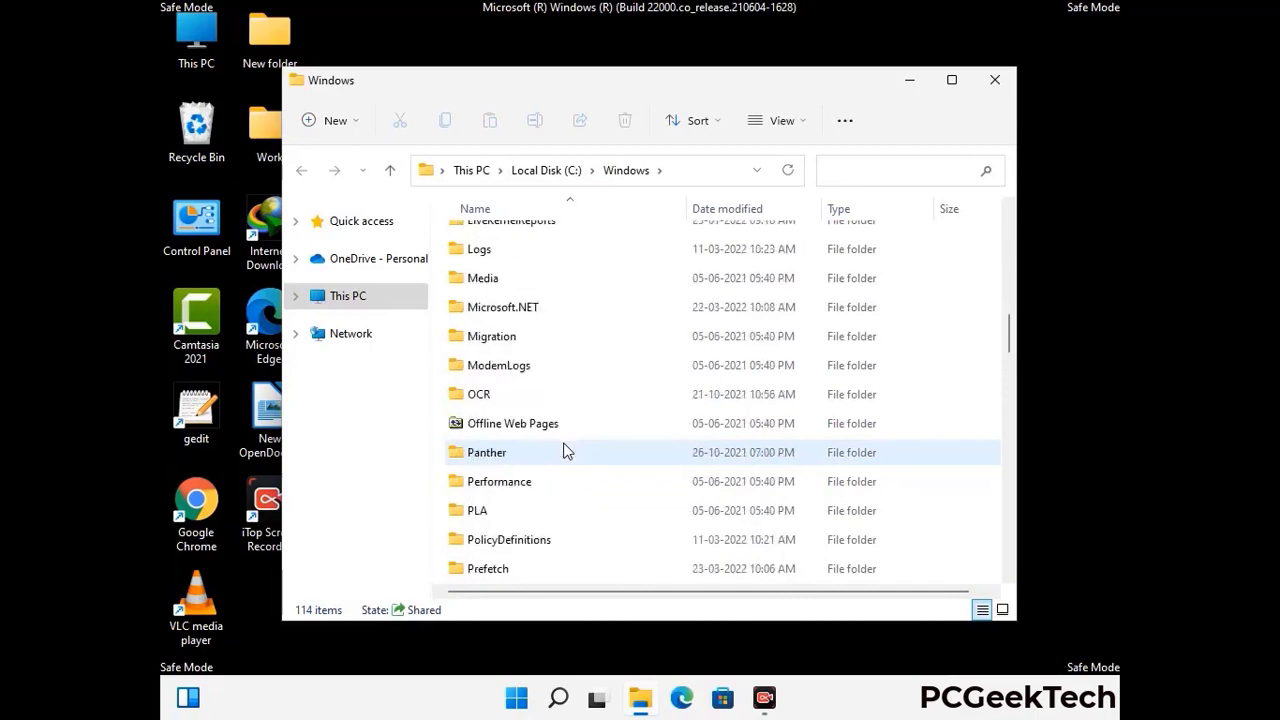
scroll(563, 452, "down", 6)
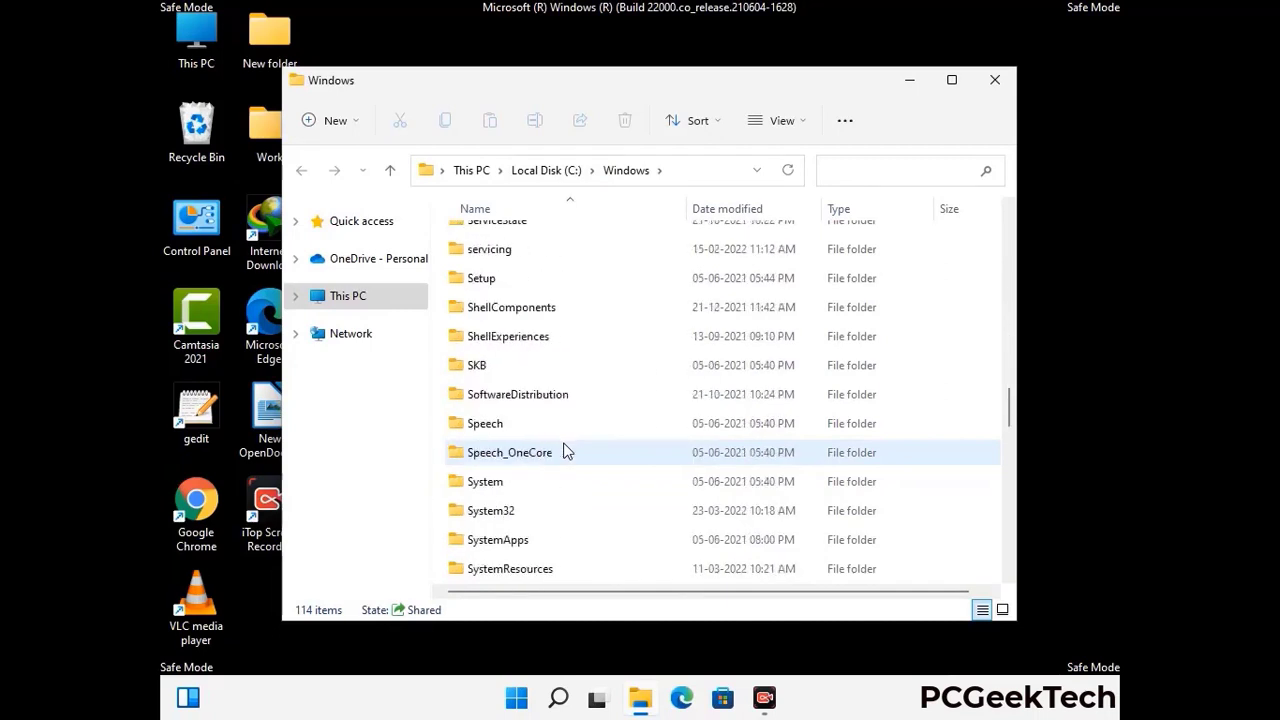
scroll(563, 452, "down", 7)
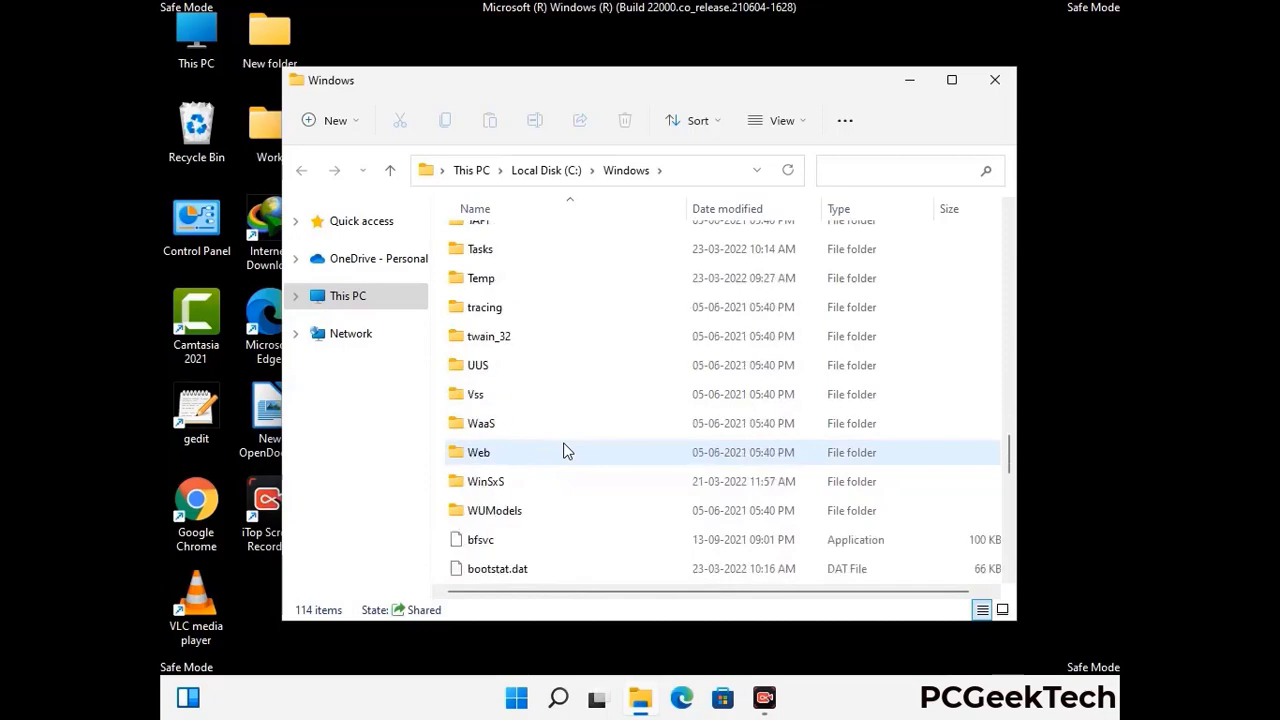
scroll(563, 452, "down", 8)
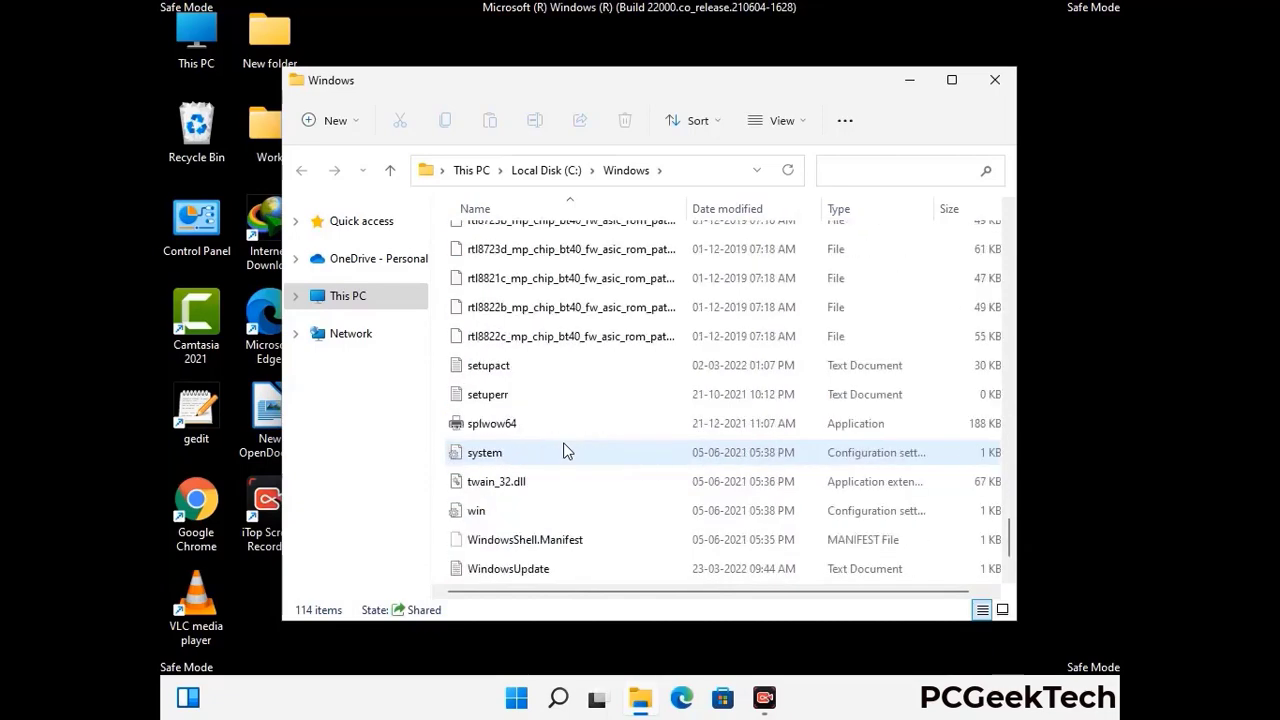
scroll(563, 452, "up", 10)
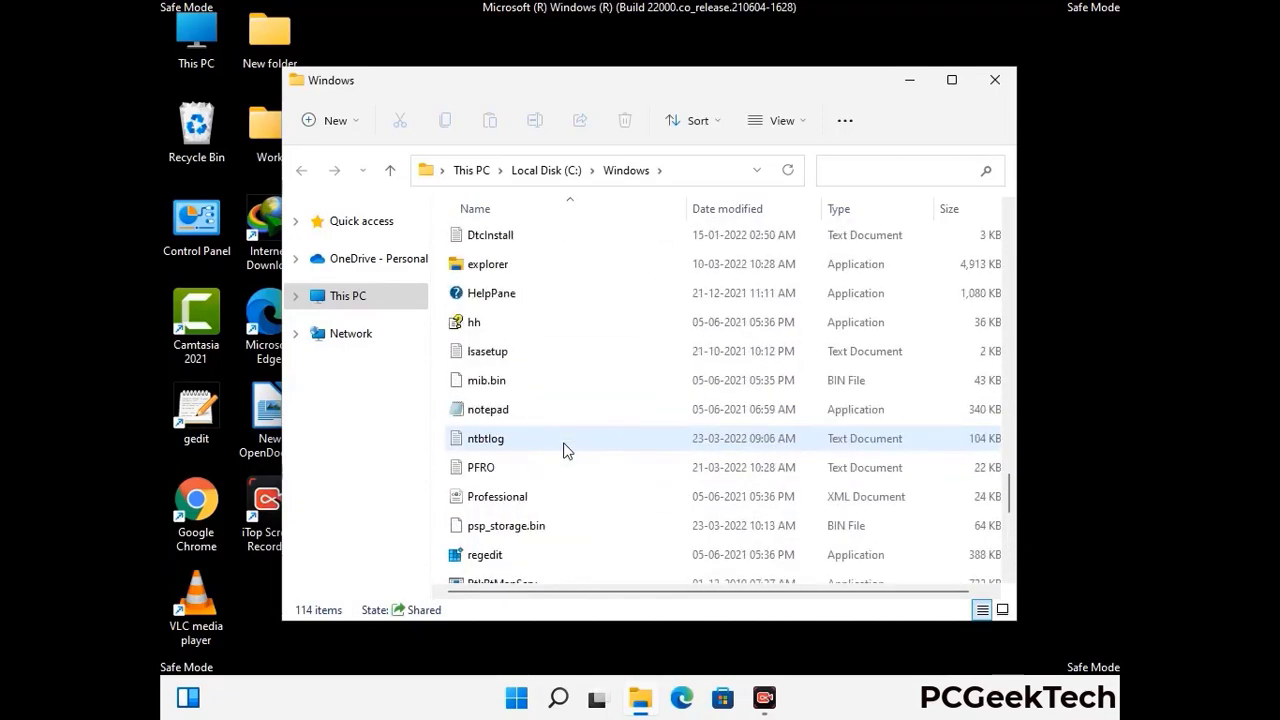
scroll(563, 452, "up", 3)
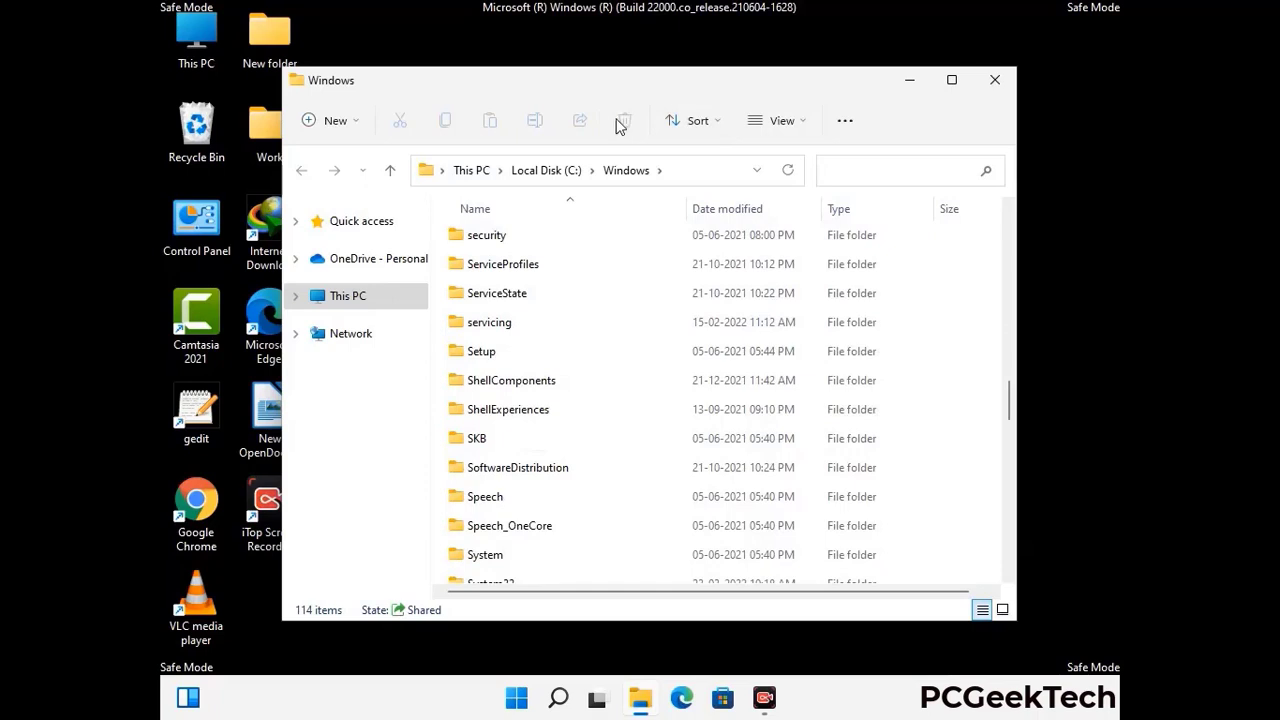
left_click(1003, 80)
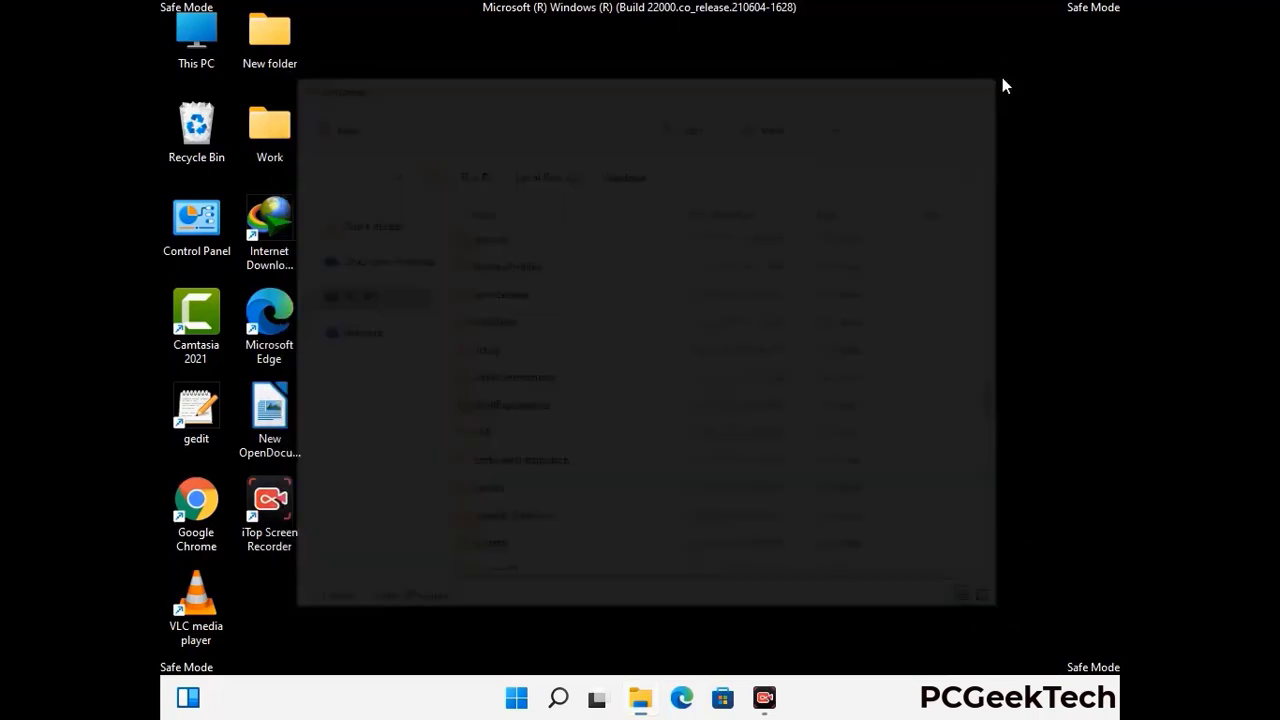
- Open the user Temp folder by running %temp%
key("super+r")
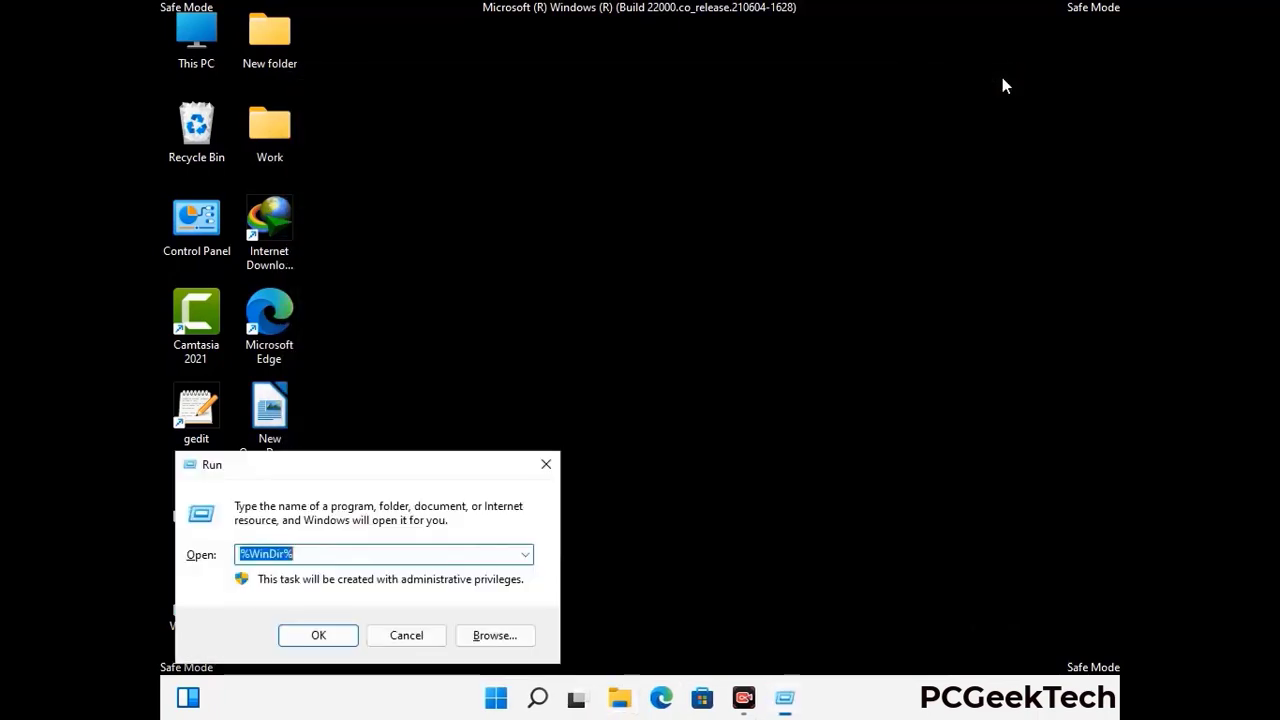
left_click_drag(423, 471, 726, 172)
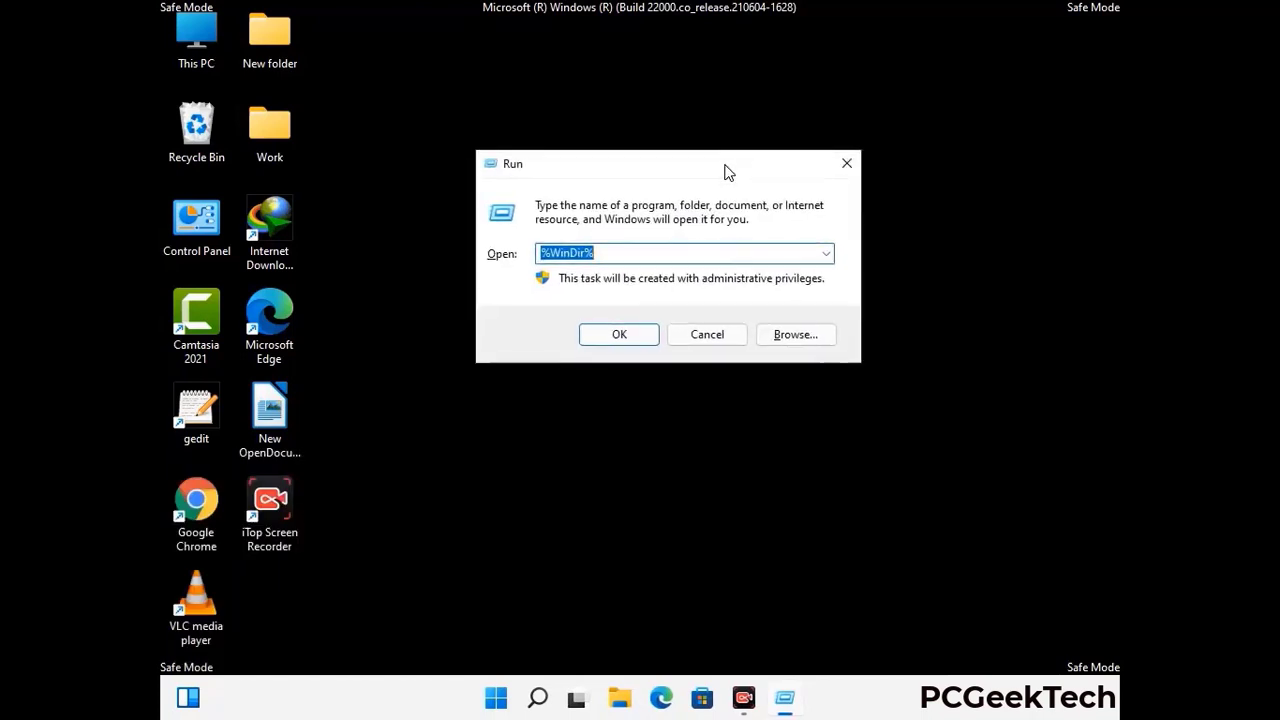
type("%temp%")
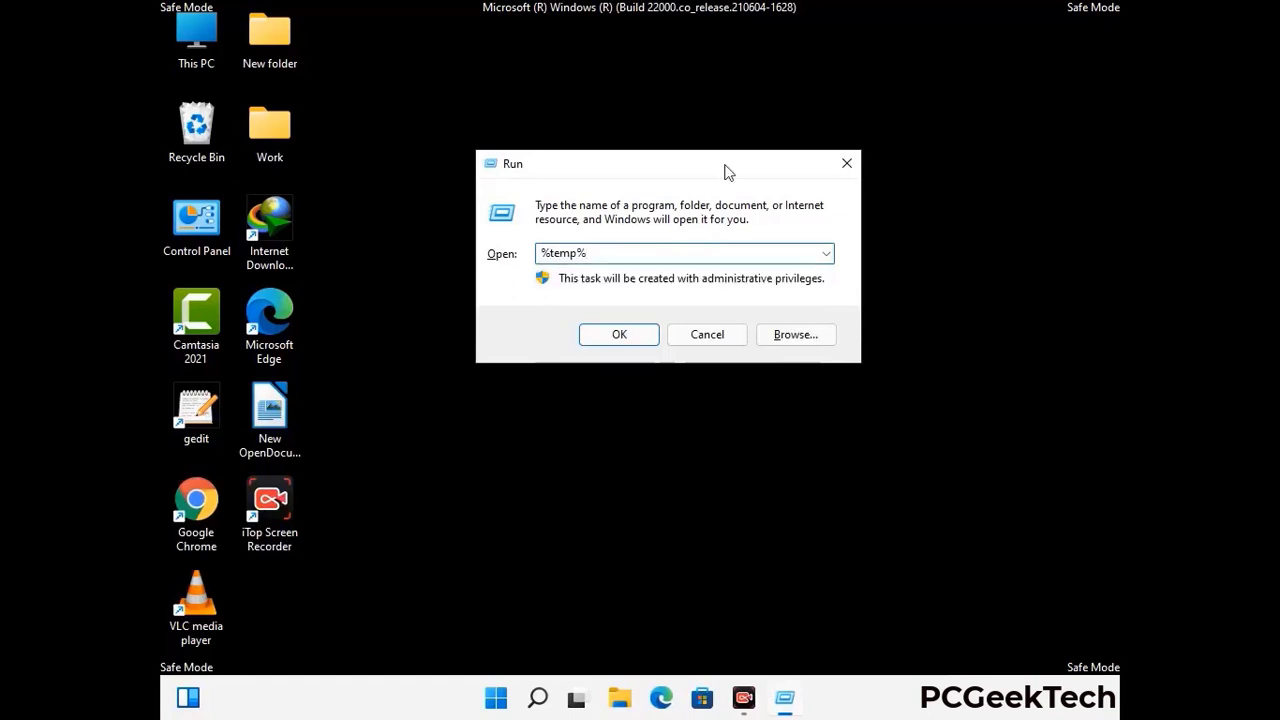
left_click(640, 333)
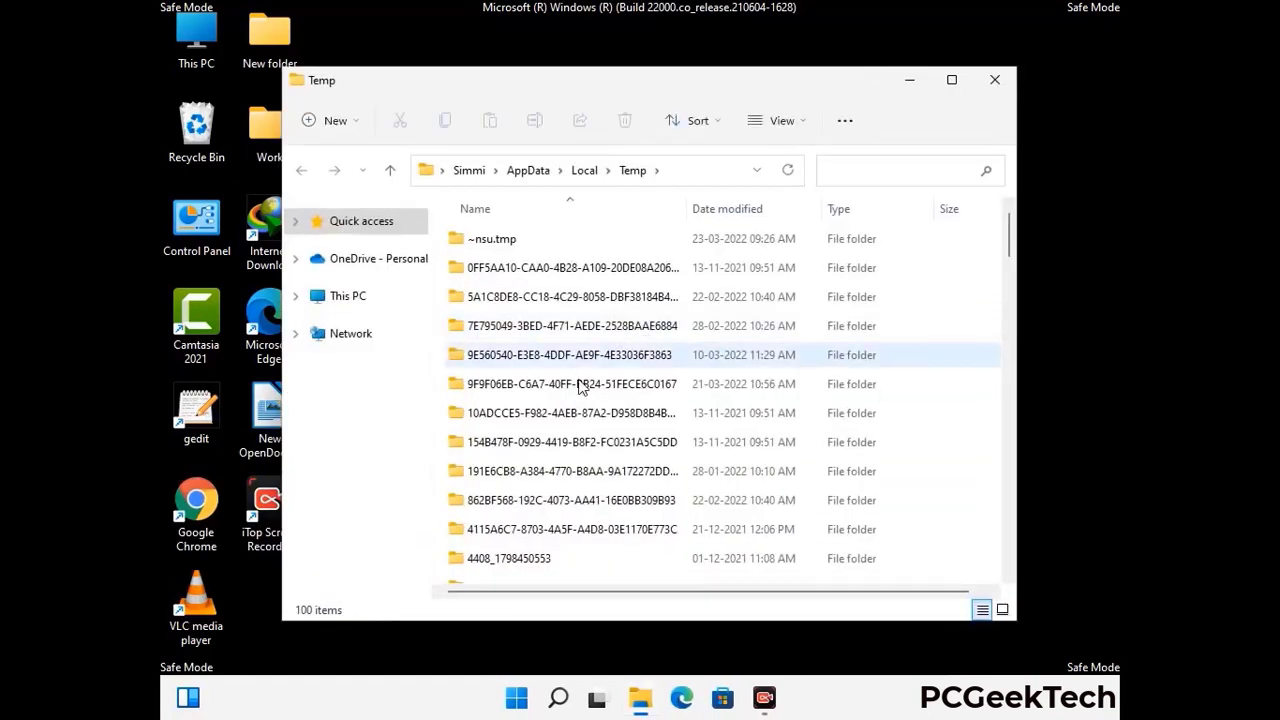
- Select all 100 Temp items, delete them, and close the window
left_click(580, 386)
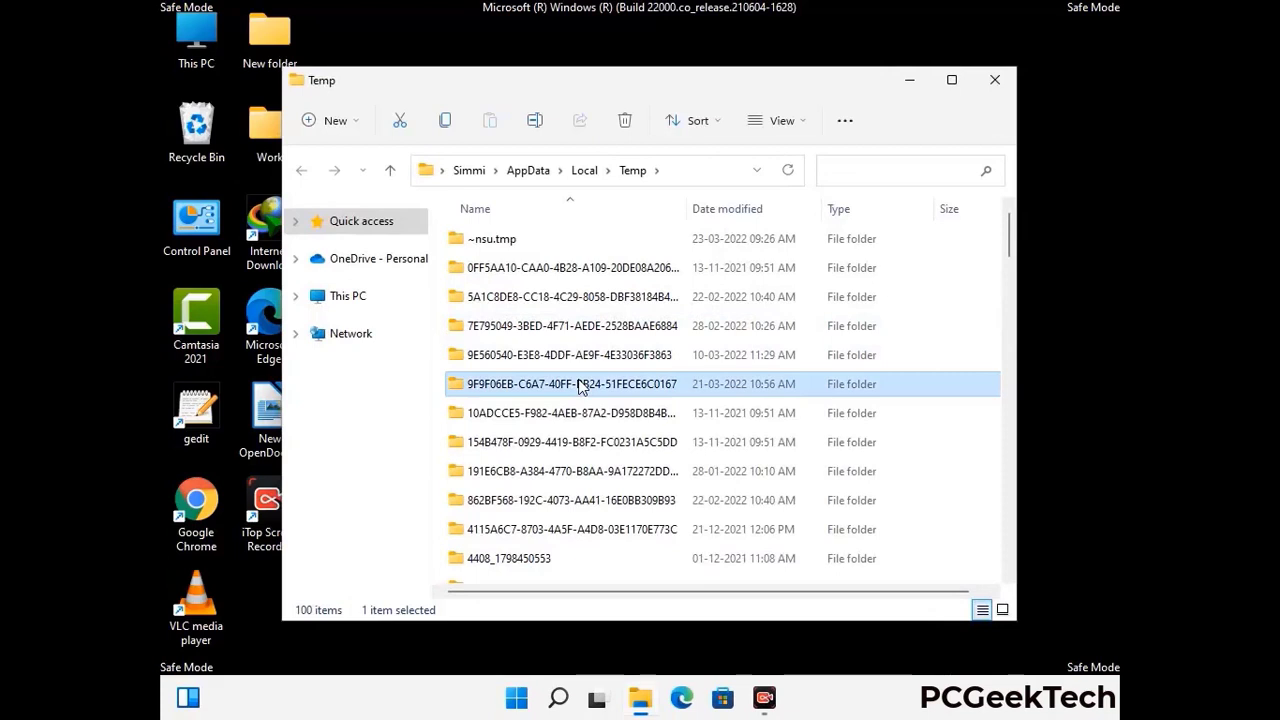
key("ctrl+a")
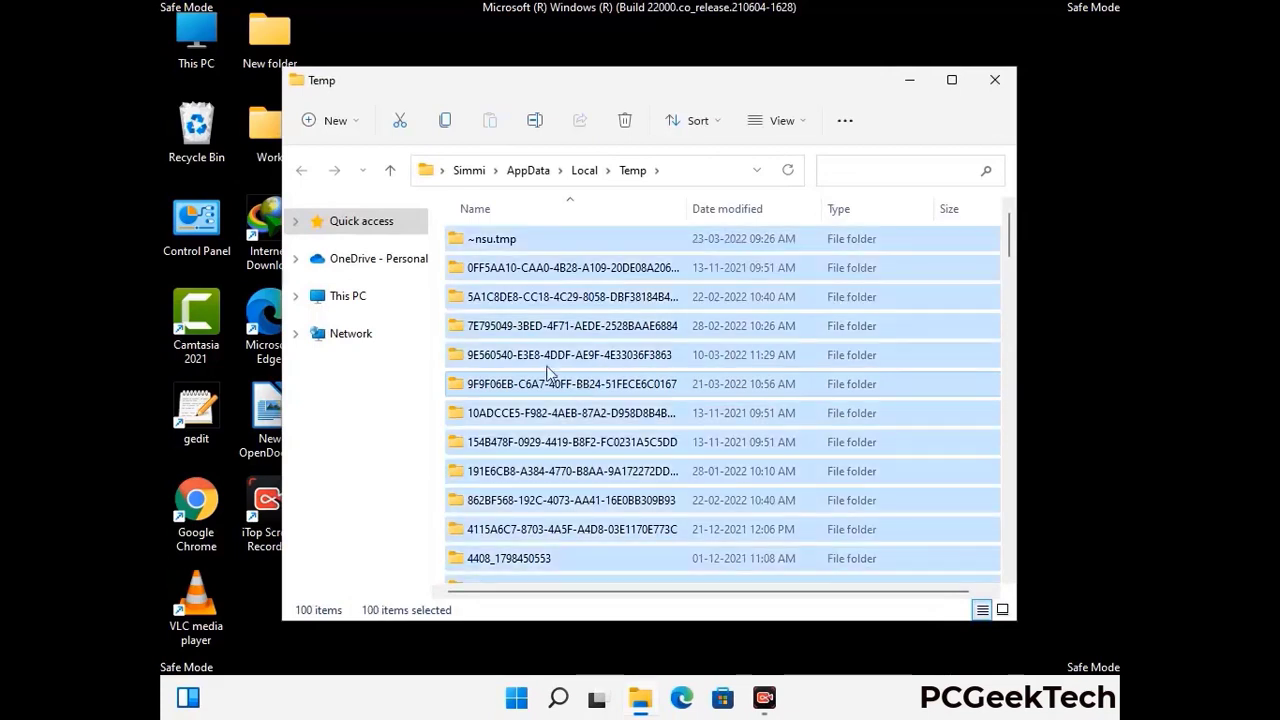
left_click(626, 121)
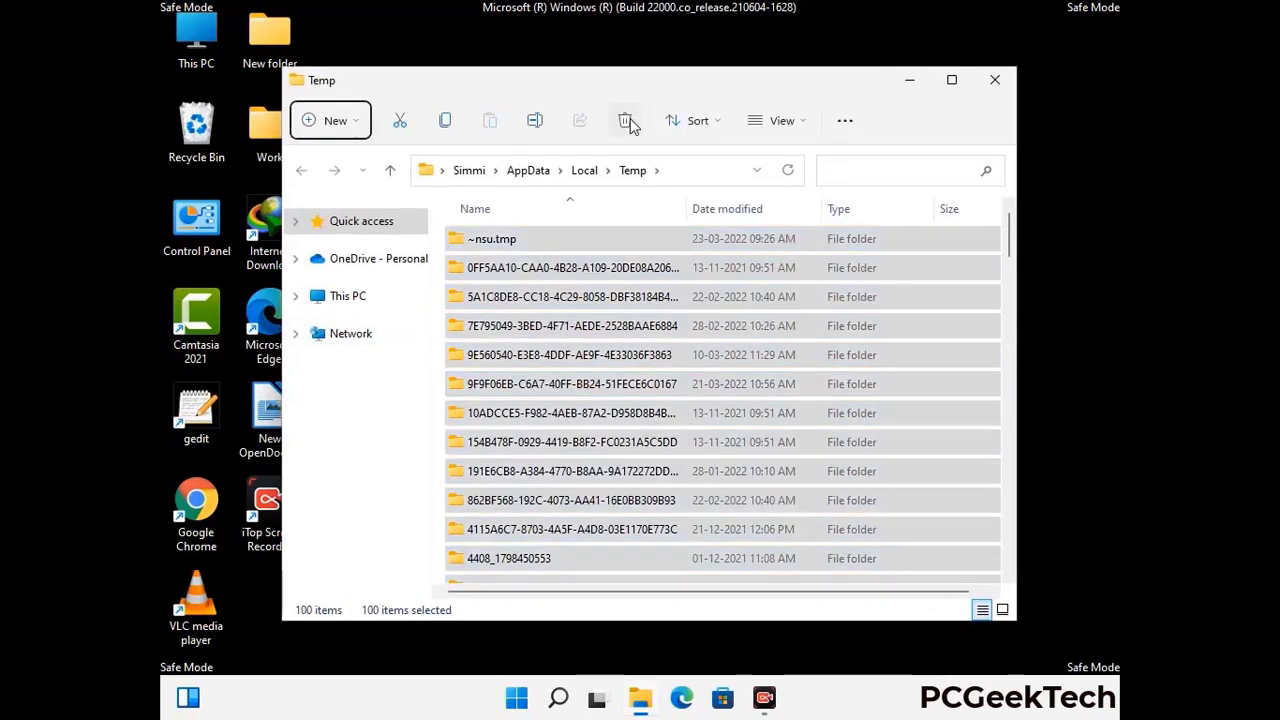
left_click(993, 82)
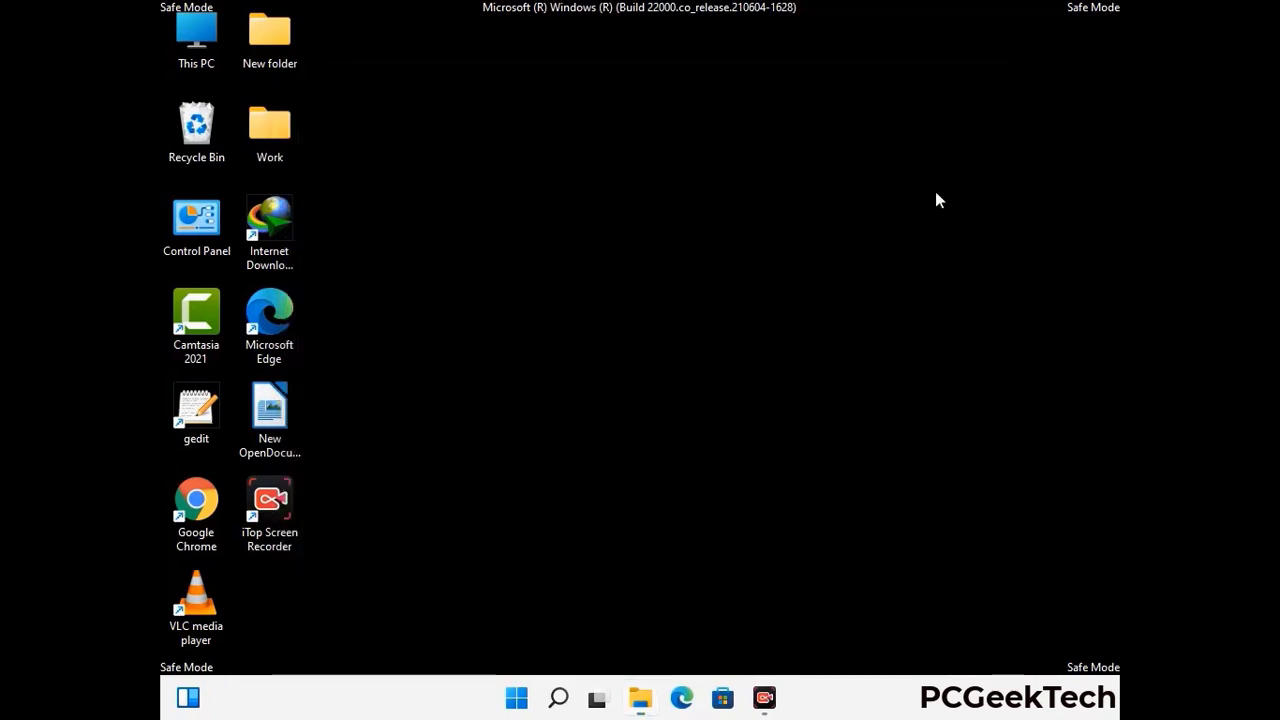
- Open the C:\Windows\Temp folder by running temp
key("super+r")
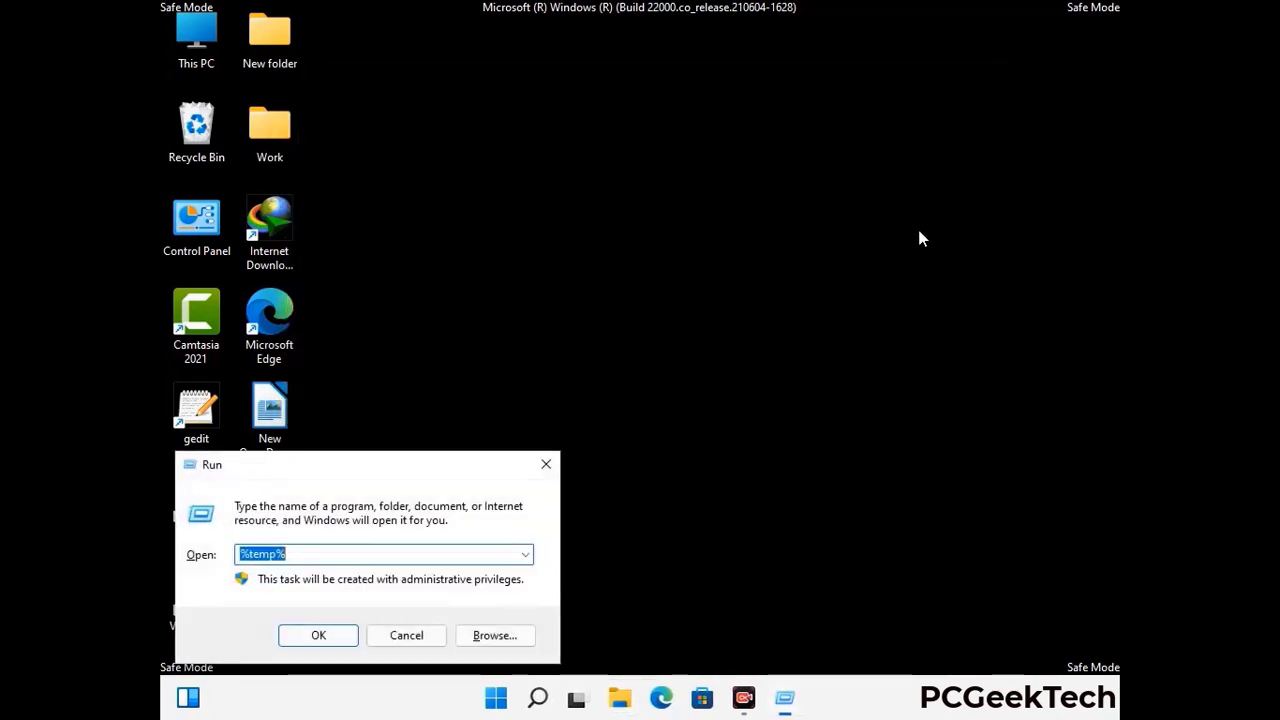
left_click_drag(433, 464, 728, 187)
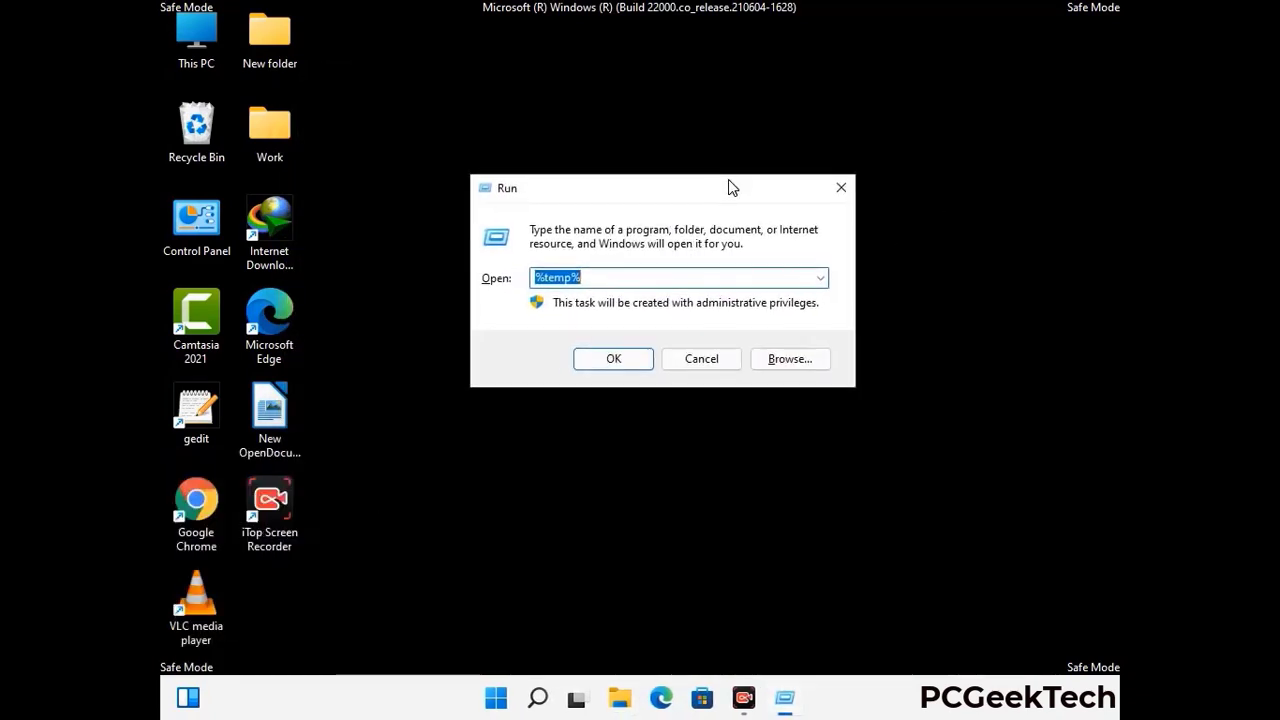
type("temp")
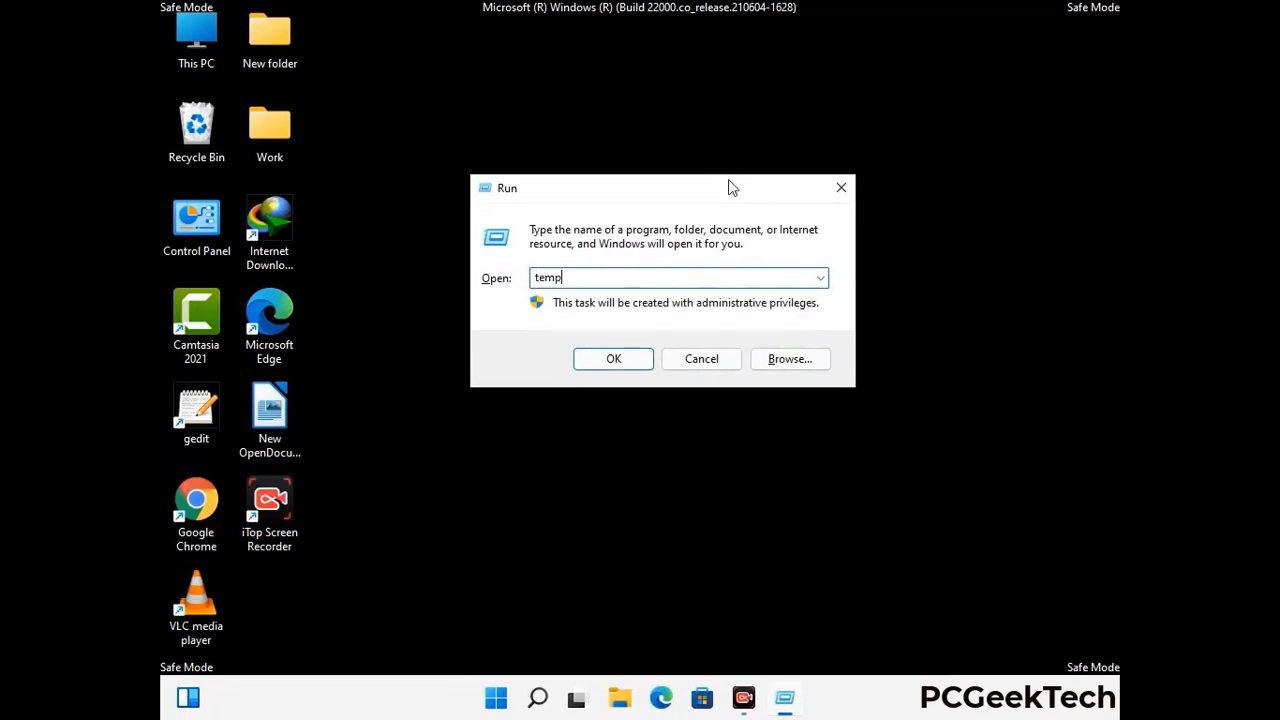
key("Return")
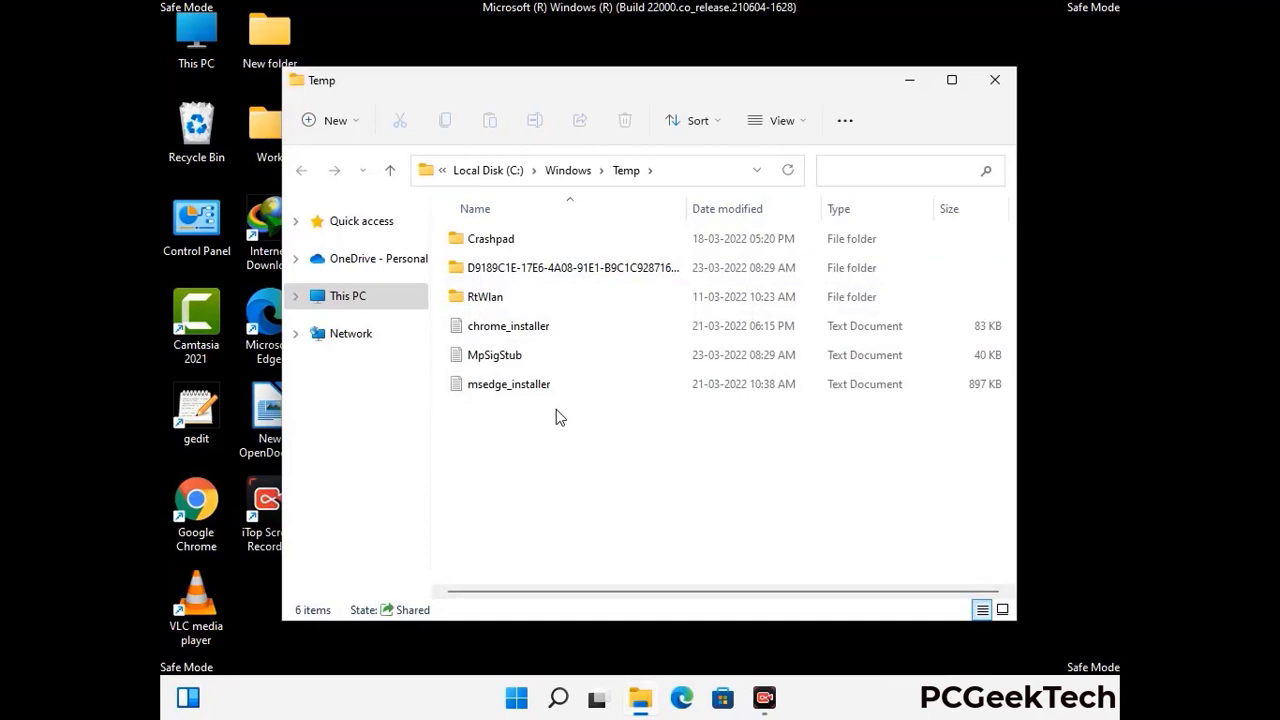
- Delete all six items in Windows Temp and close the window
key("ctrl+a")
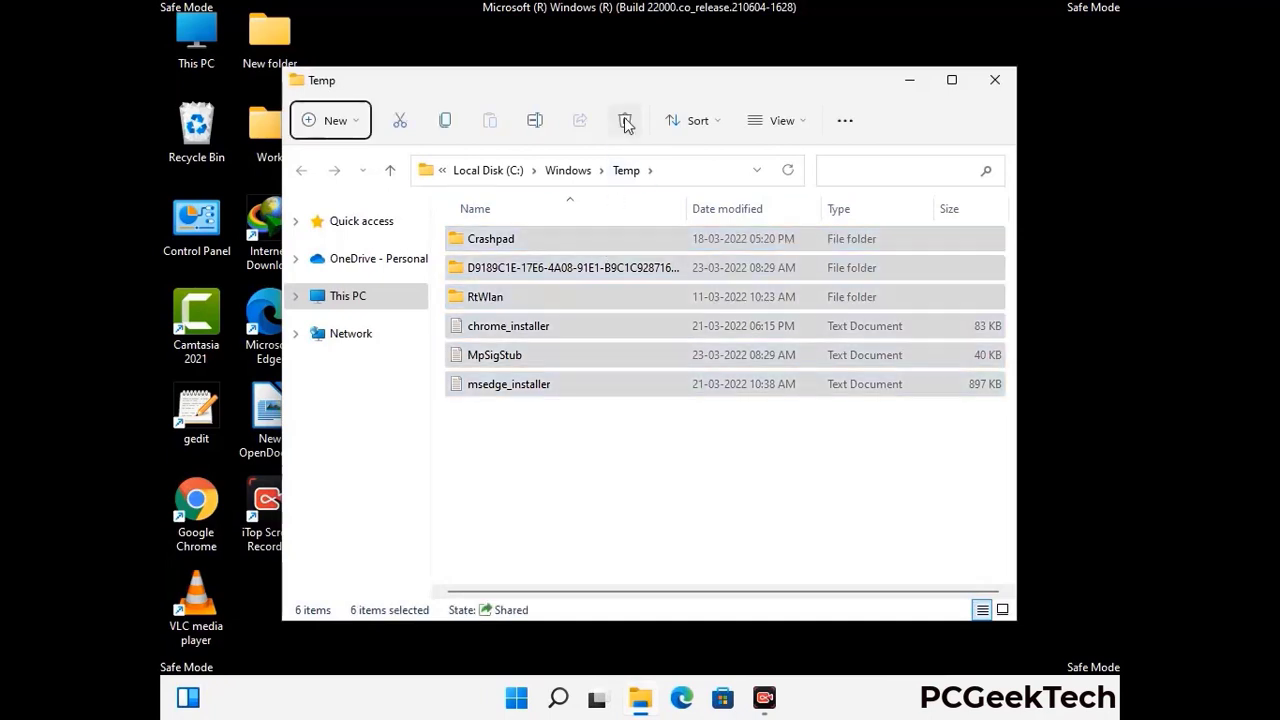
left_click(625, 120)
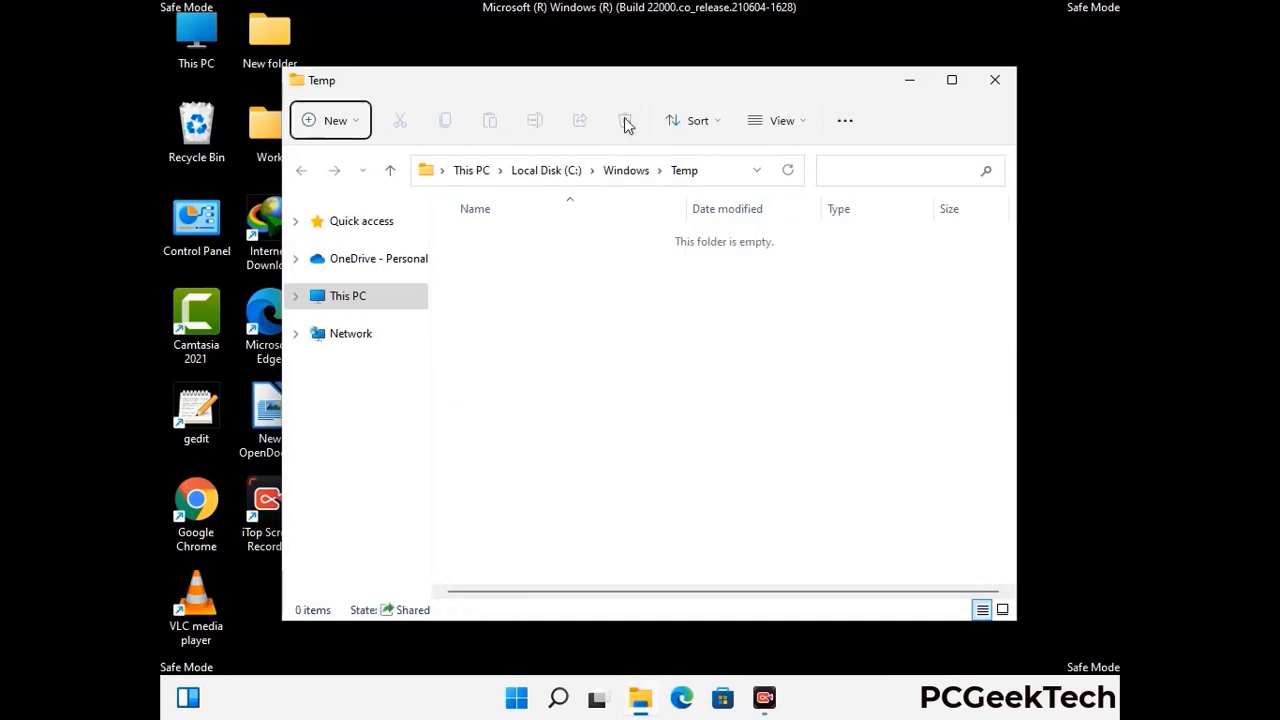
left_click(997, 82)
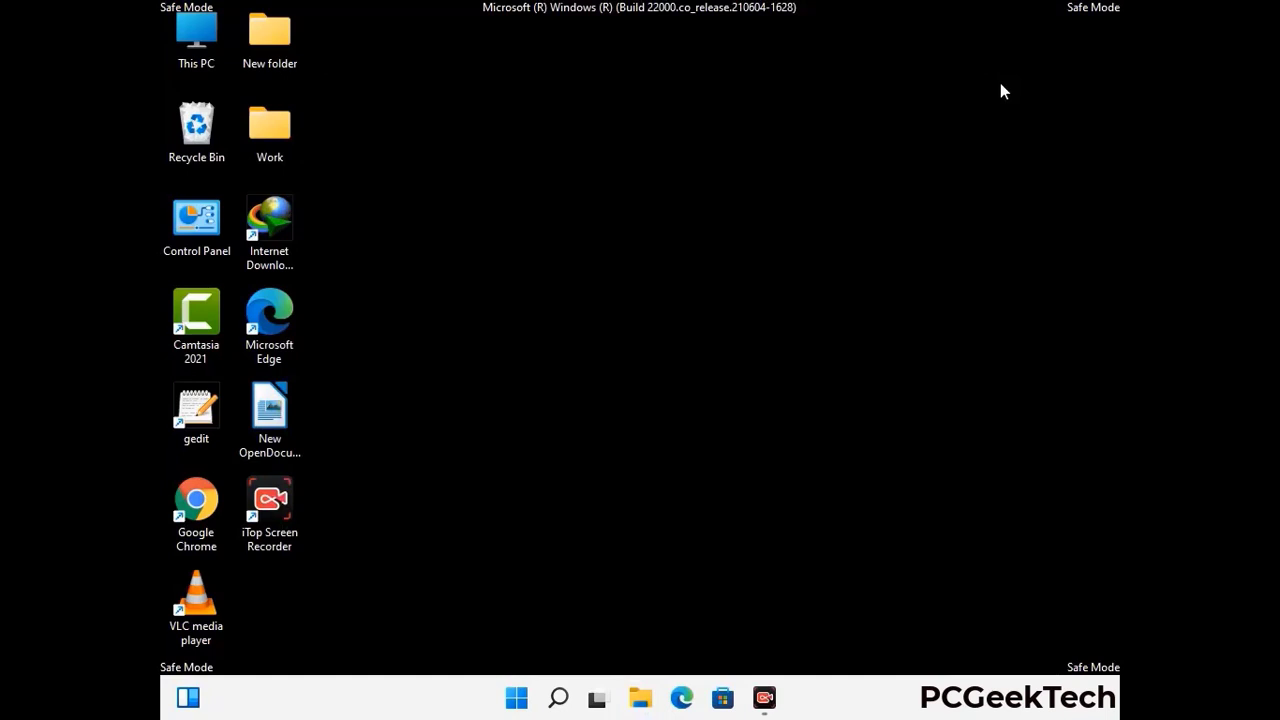
- Launch Registry Editor by running regedit
key("super+r")
left_click_drag(391, 466, 667, 161)
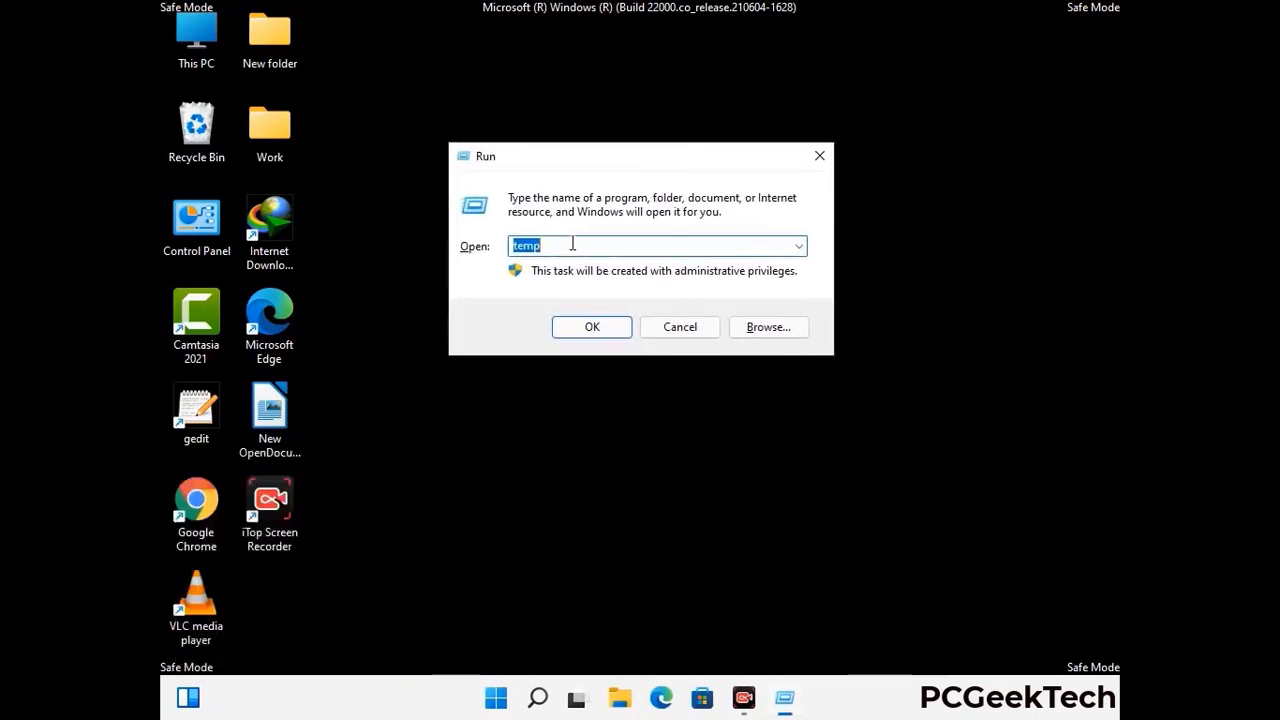
type("regedit")
key("Return")
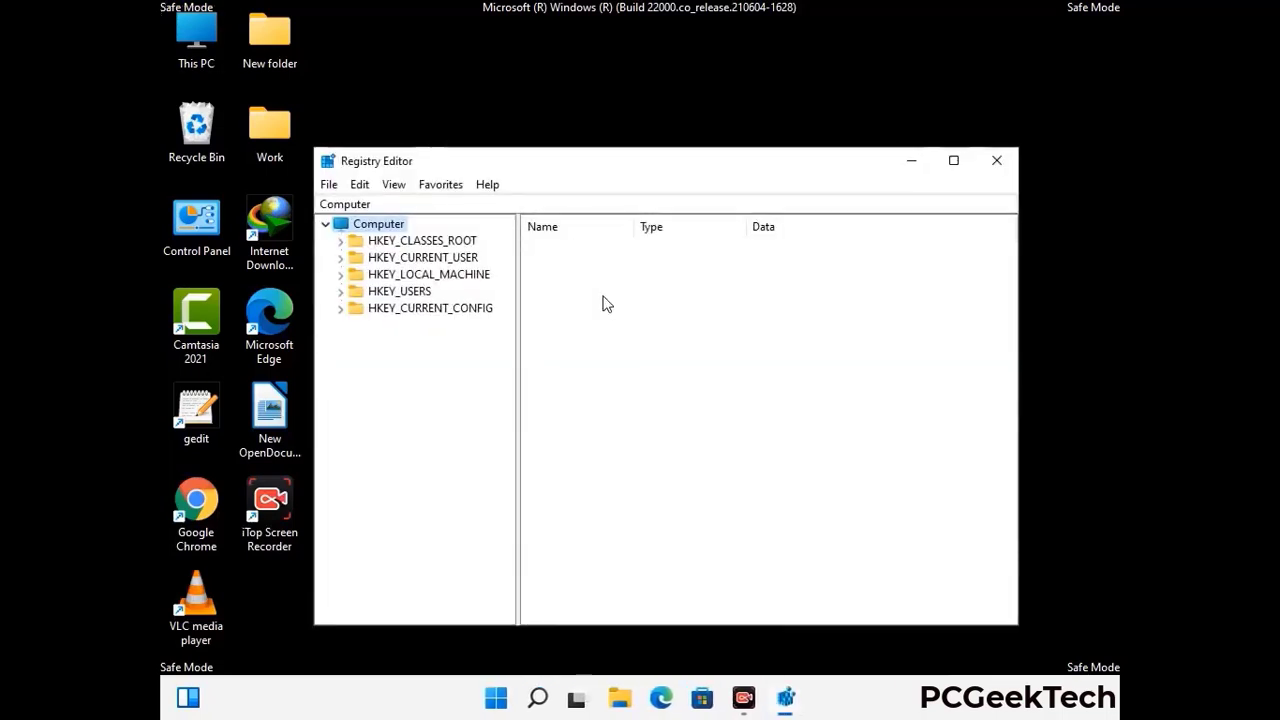
- Expand HKEY_CURRENT_USER > Software > Microsoft in the key tree
left_click(428, 274)
left_click(340, 257)
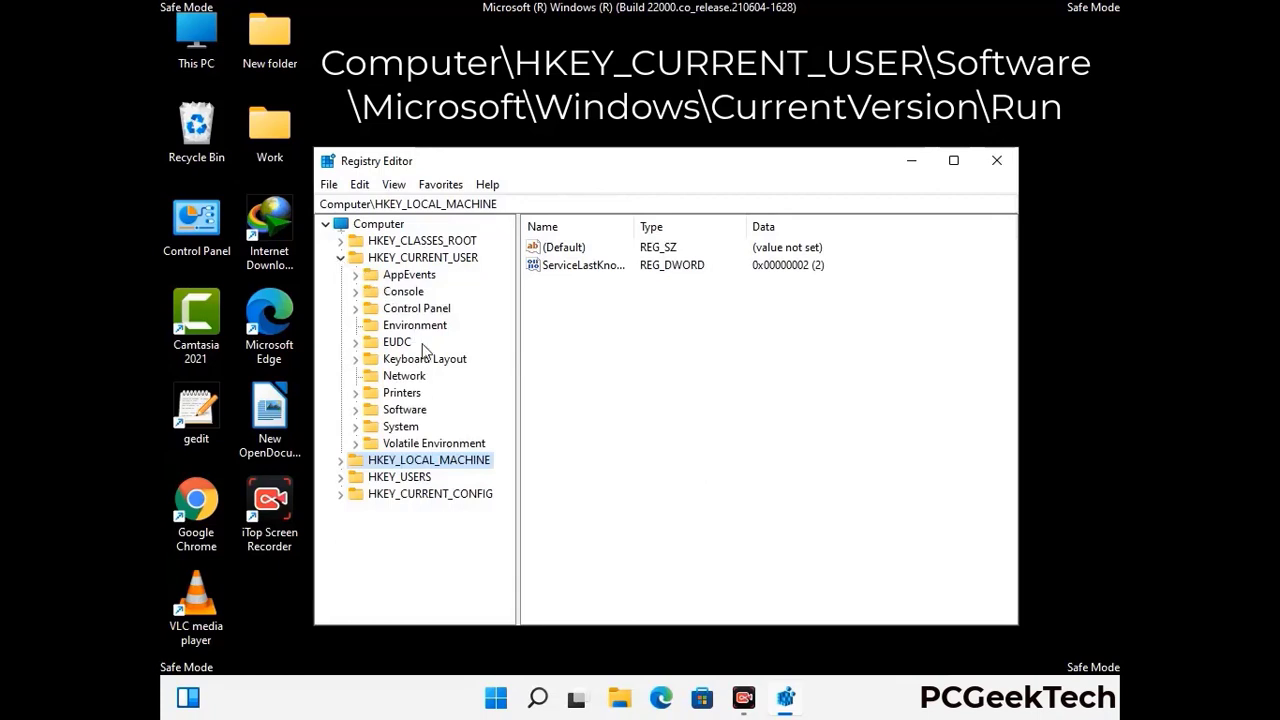
left_click(400, 414)
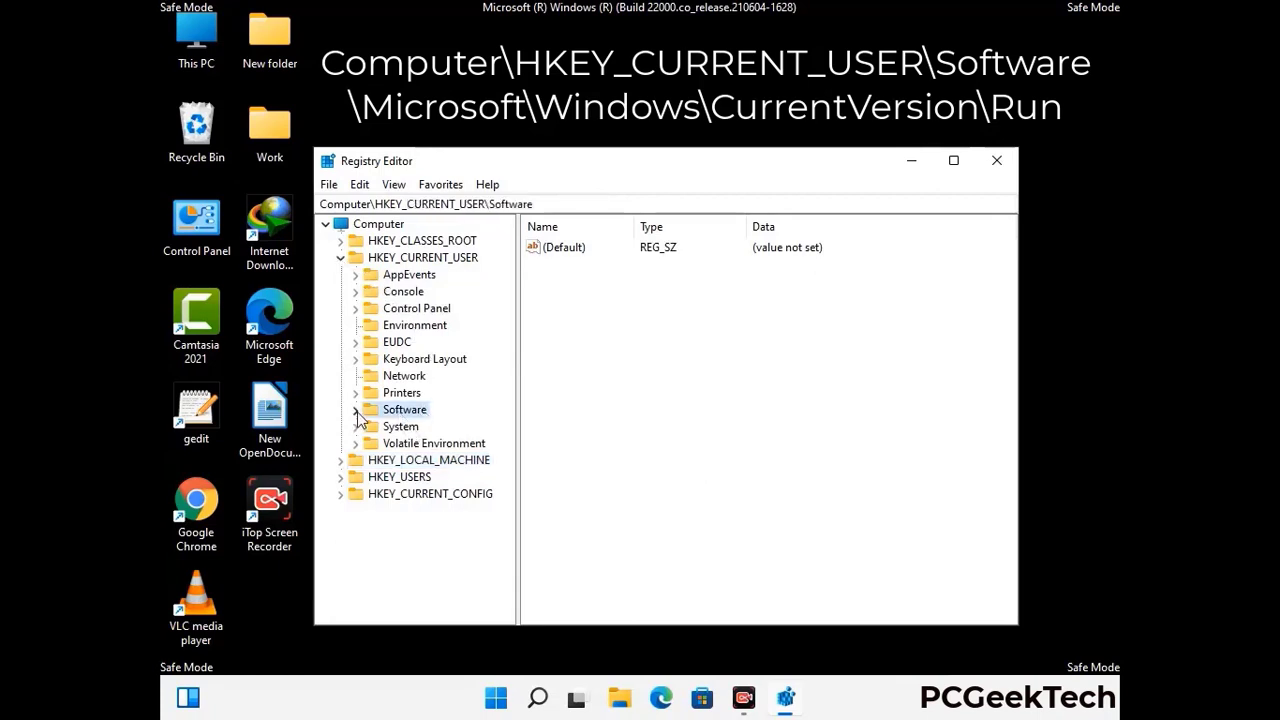
left_click(354, 412)
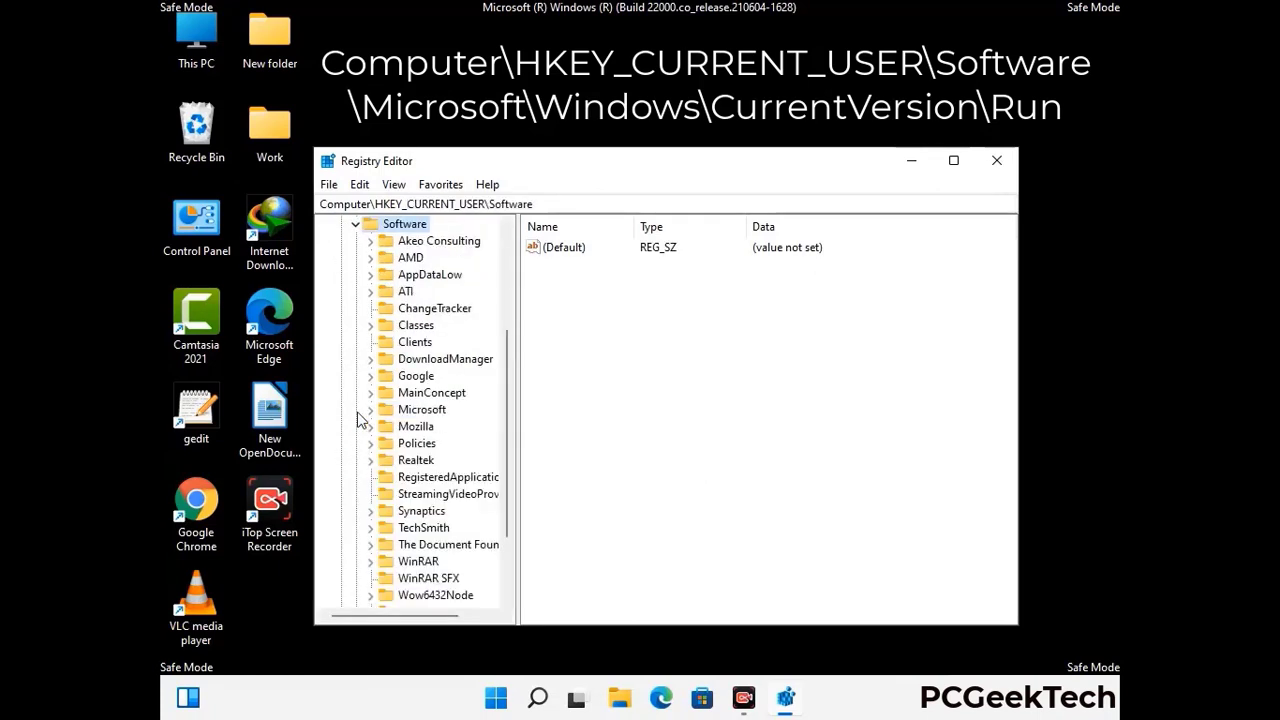
double_click(416, 414)
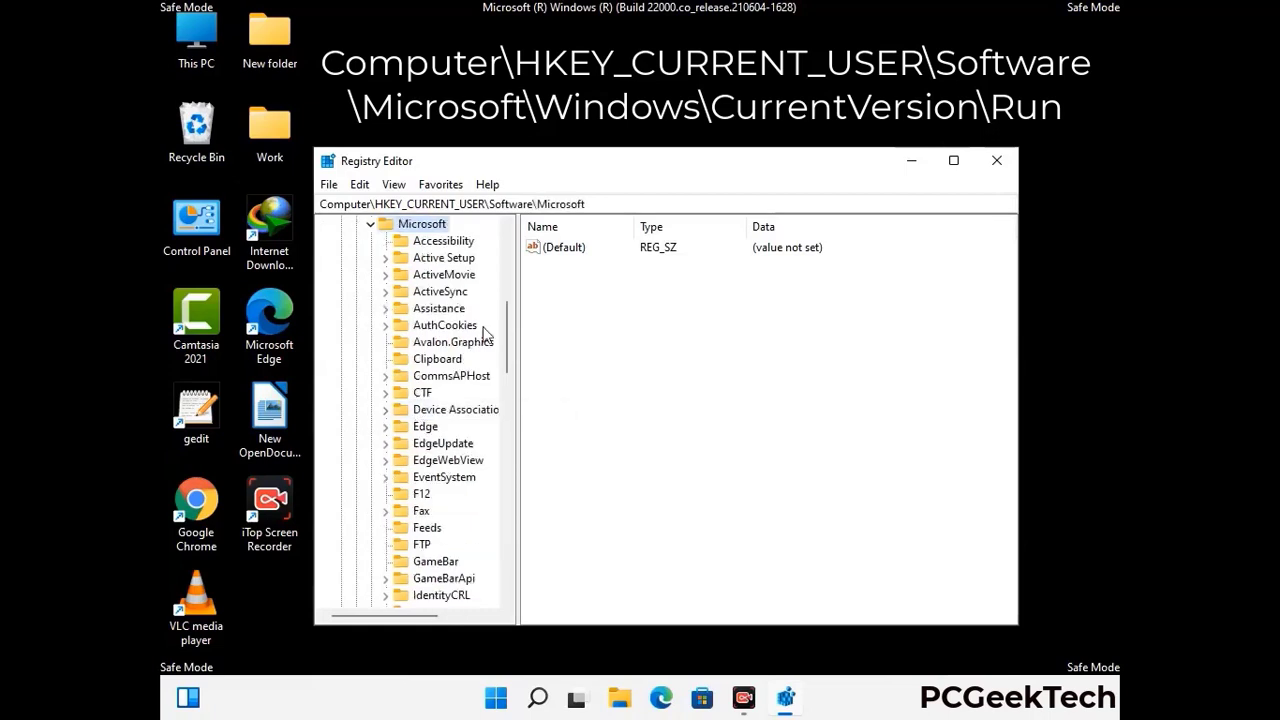
scroll(462, 437, "down", 2)
scroll(462, 437, "down", 2)
scroll(462, 437, "down", 1)
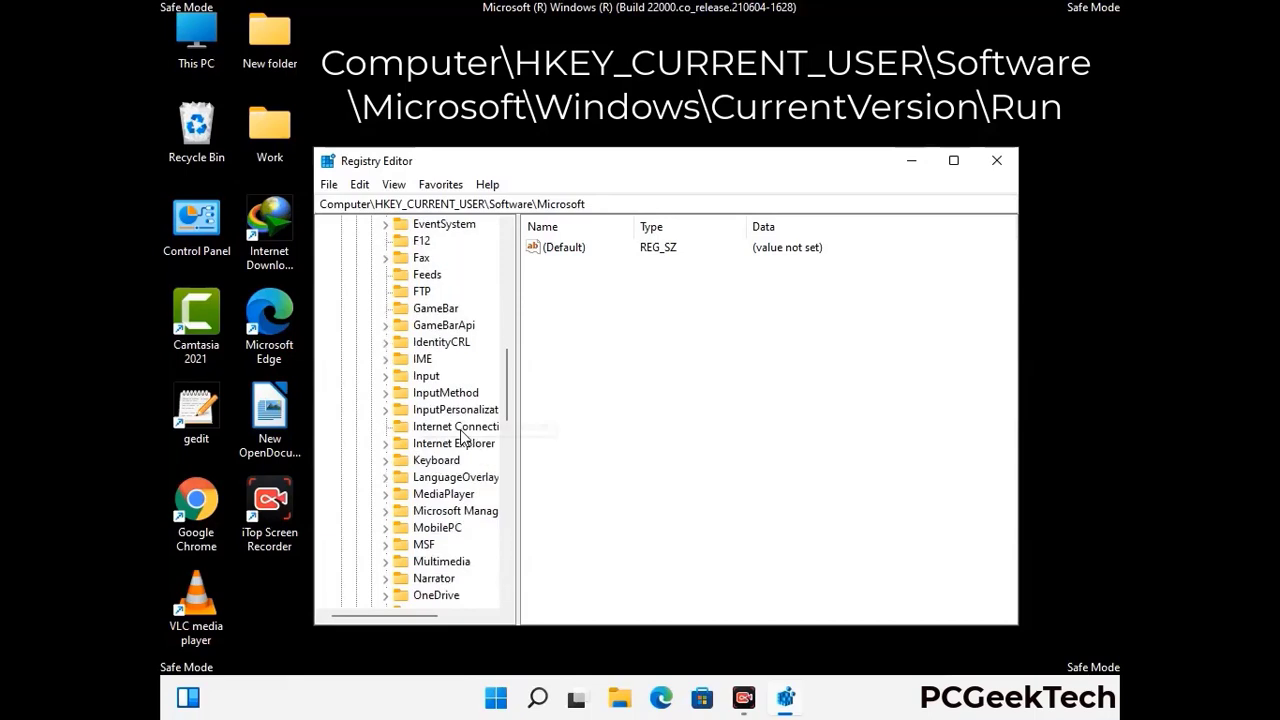
scroll(462, 437, "down", 2)
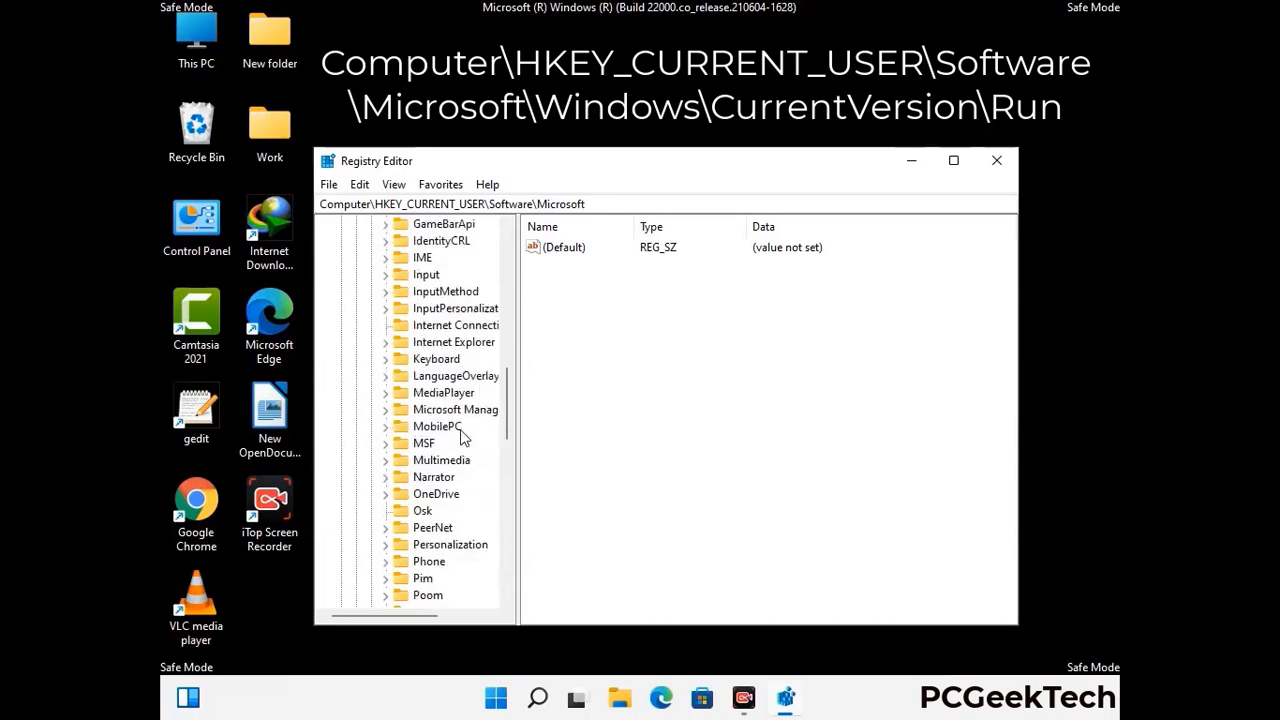
scroll(462, 437, "down", 7)
scroll(462, 437, "down", 3)
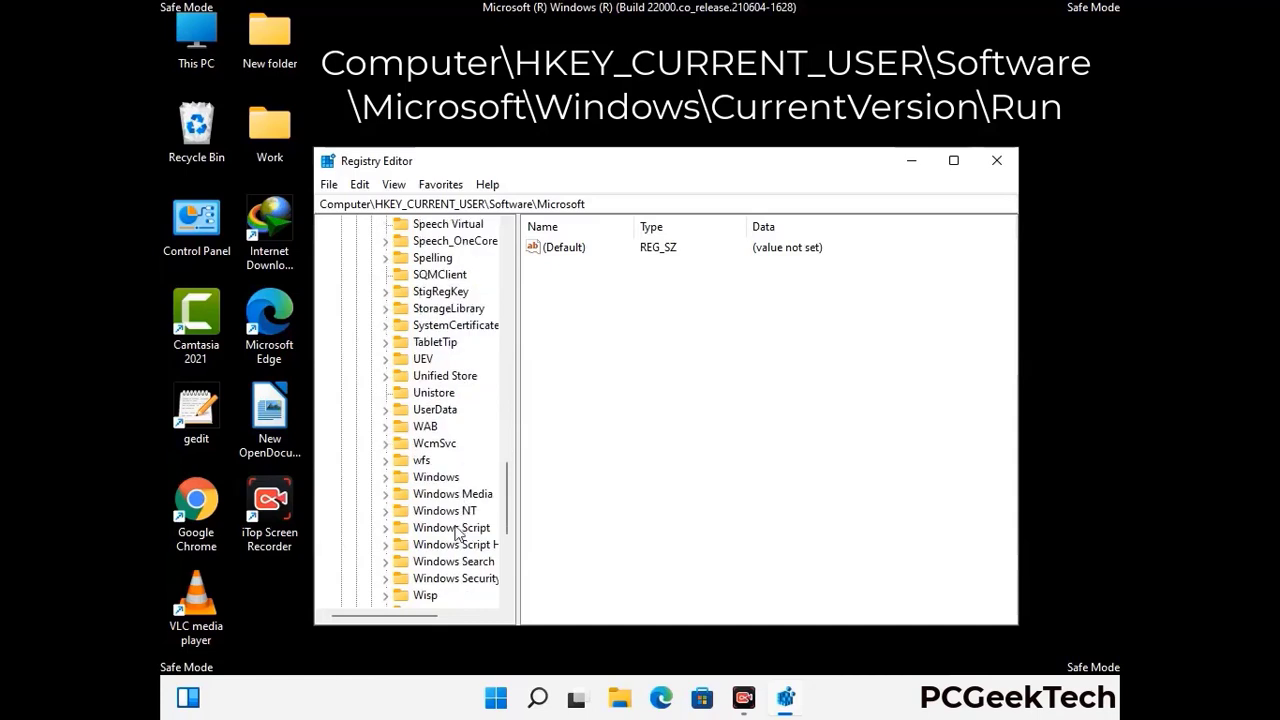
- Go down through Windows > CurrentVersion and select the Run key
double_click(436, 477)
scroll(464, 468, "down", 1)
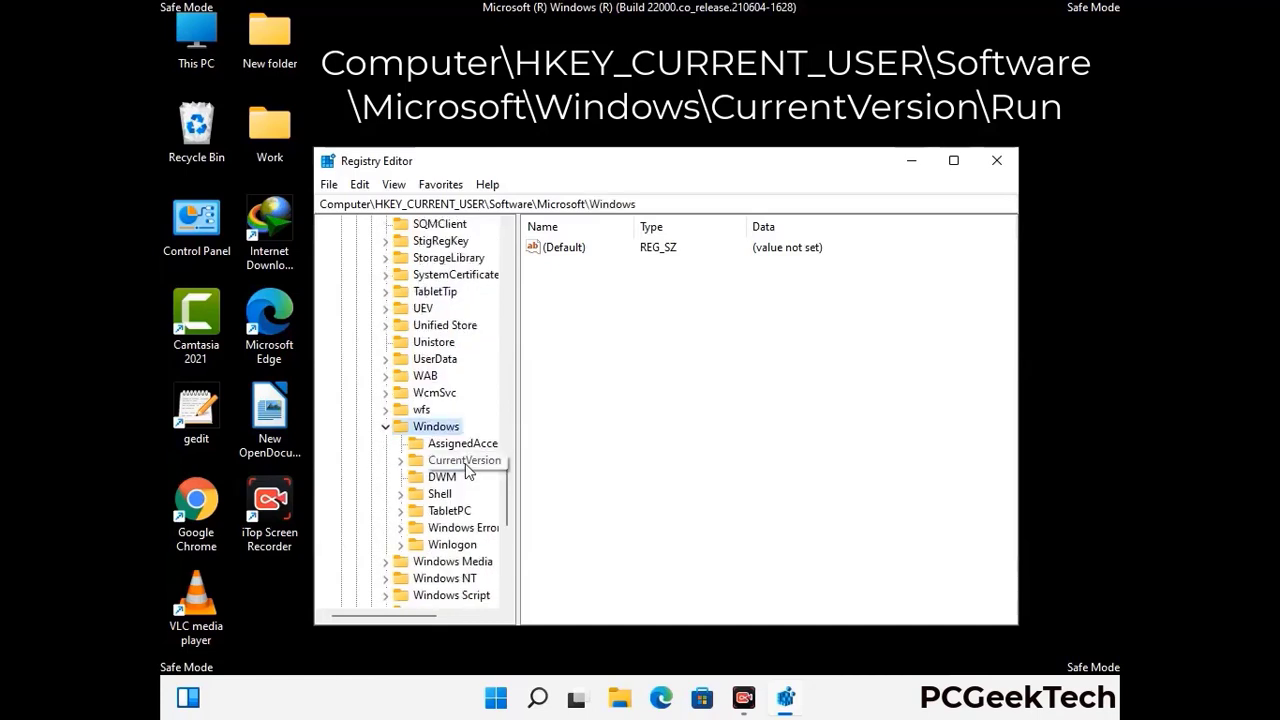
double_click(465, 462)
scroll(460, 440, "down", 5)
scroll(458, 435, "down", 4)
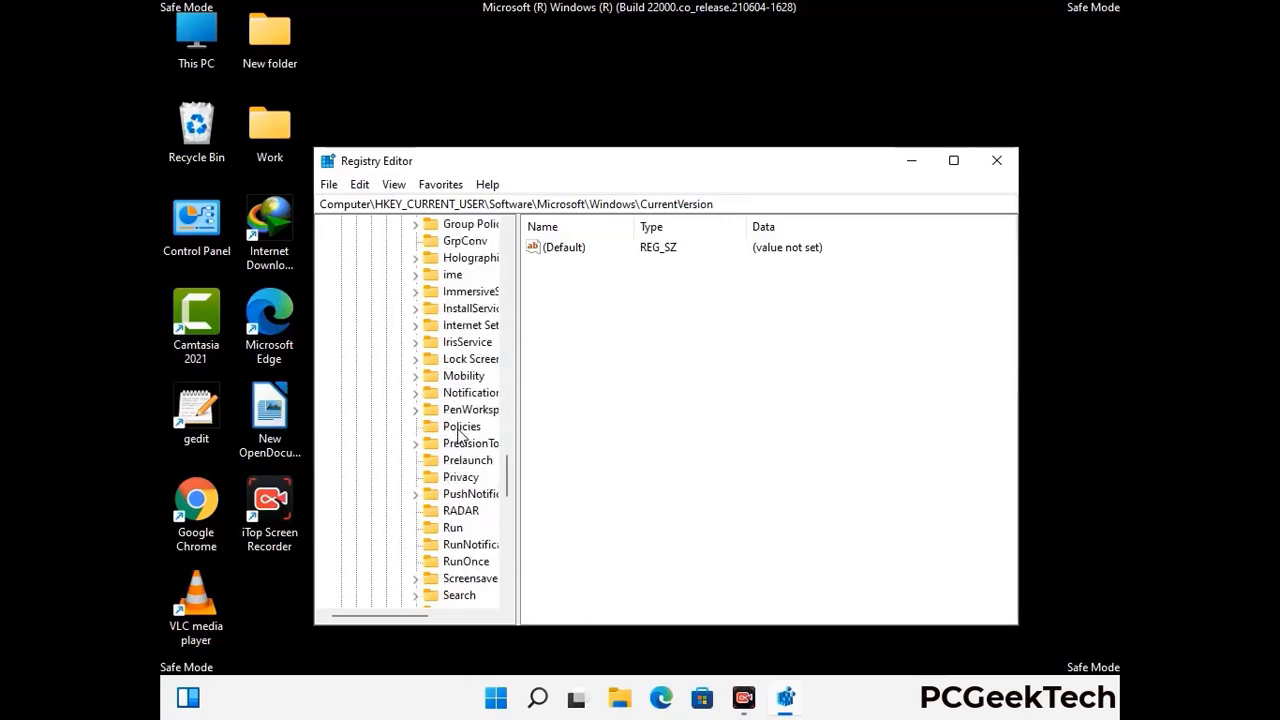
scroll(459, 436, "down", 1)
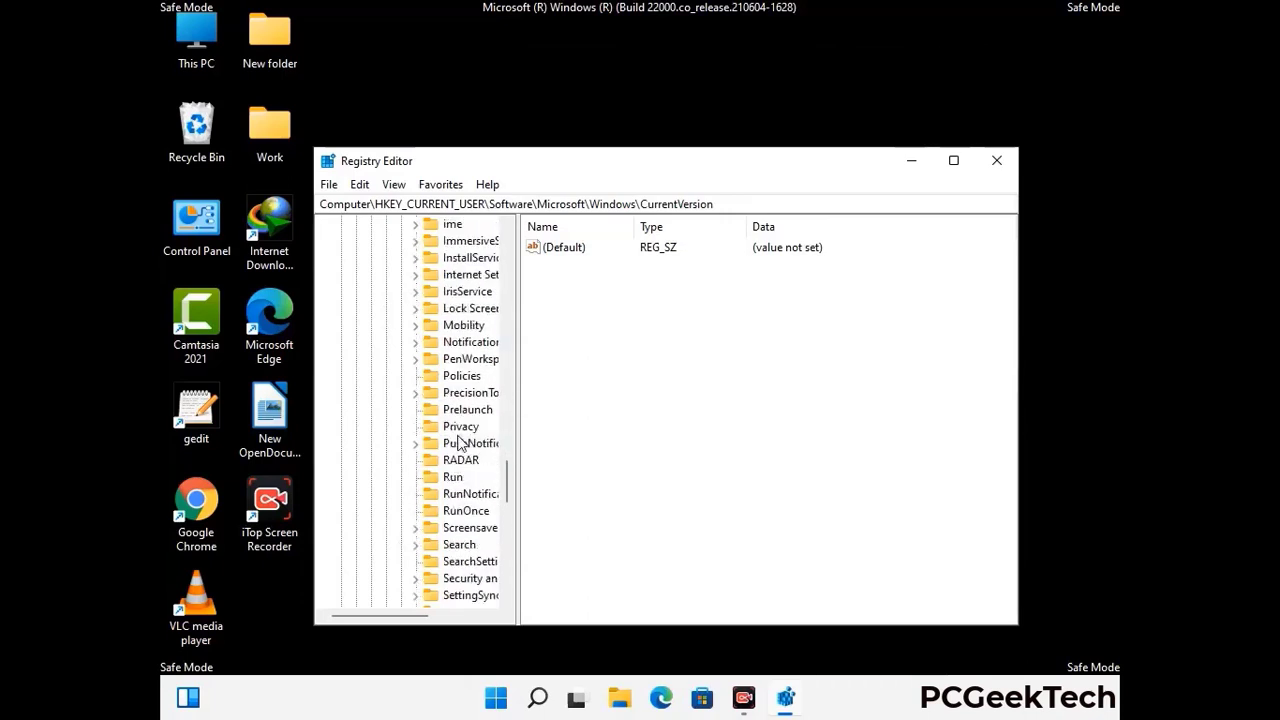
left_click(454, 479)
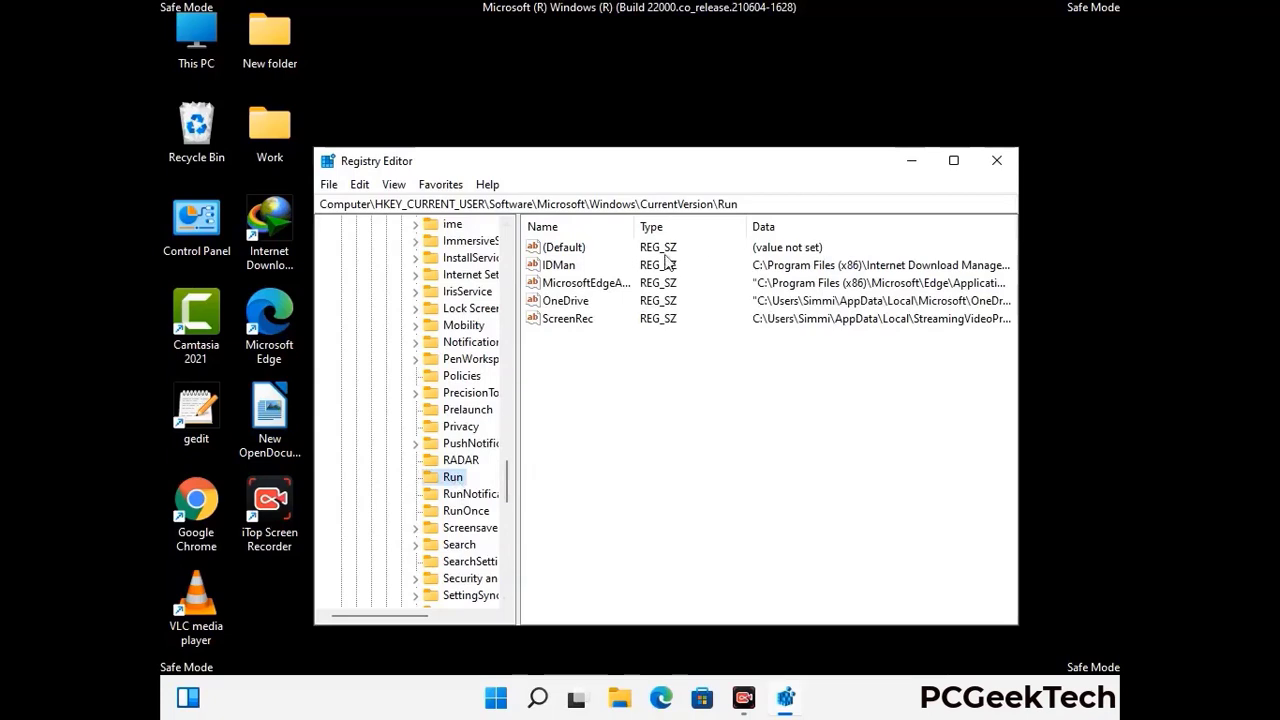
- Delete the ScreenRec value from the Run key, keeping IDMan, MicrosoftEdgeAutoLaunch and OneDrive
left_click(566, 322)
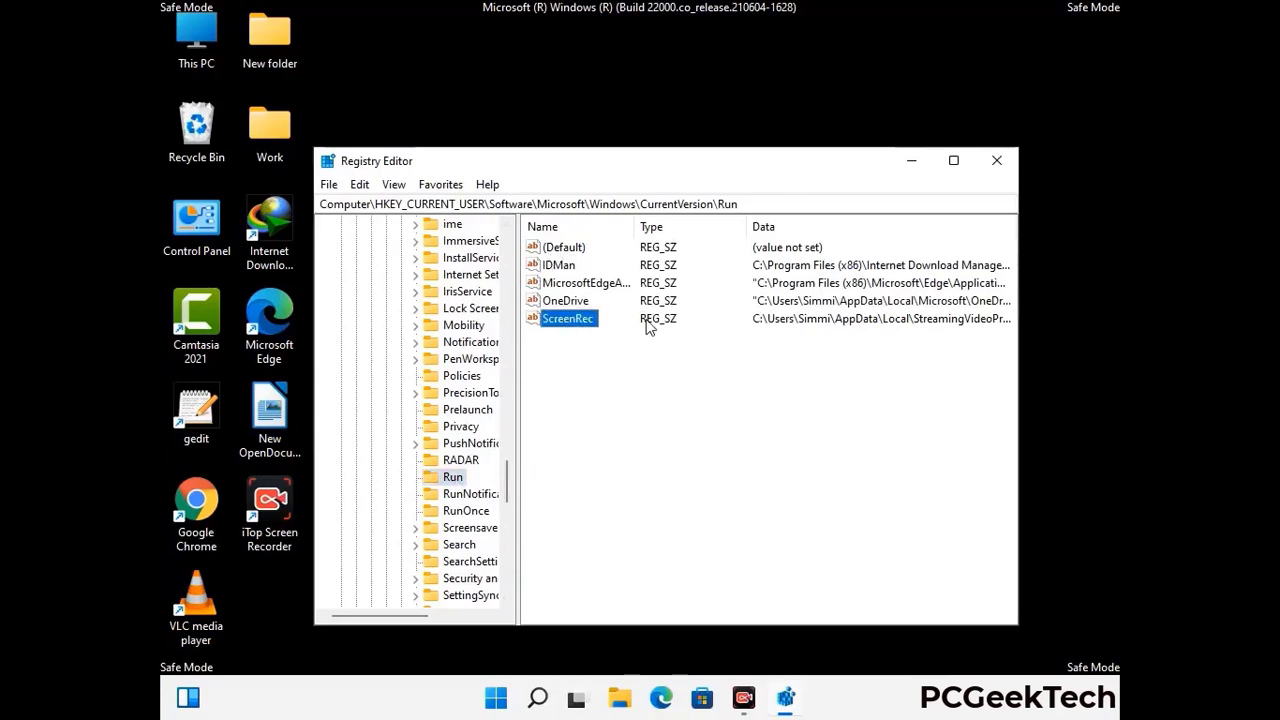
left_click(572, 320)
key("Return")
right_click(578, 326)
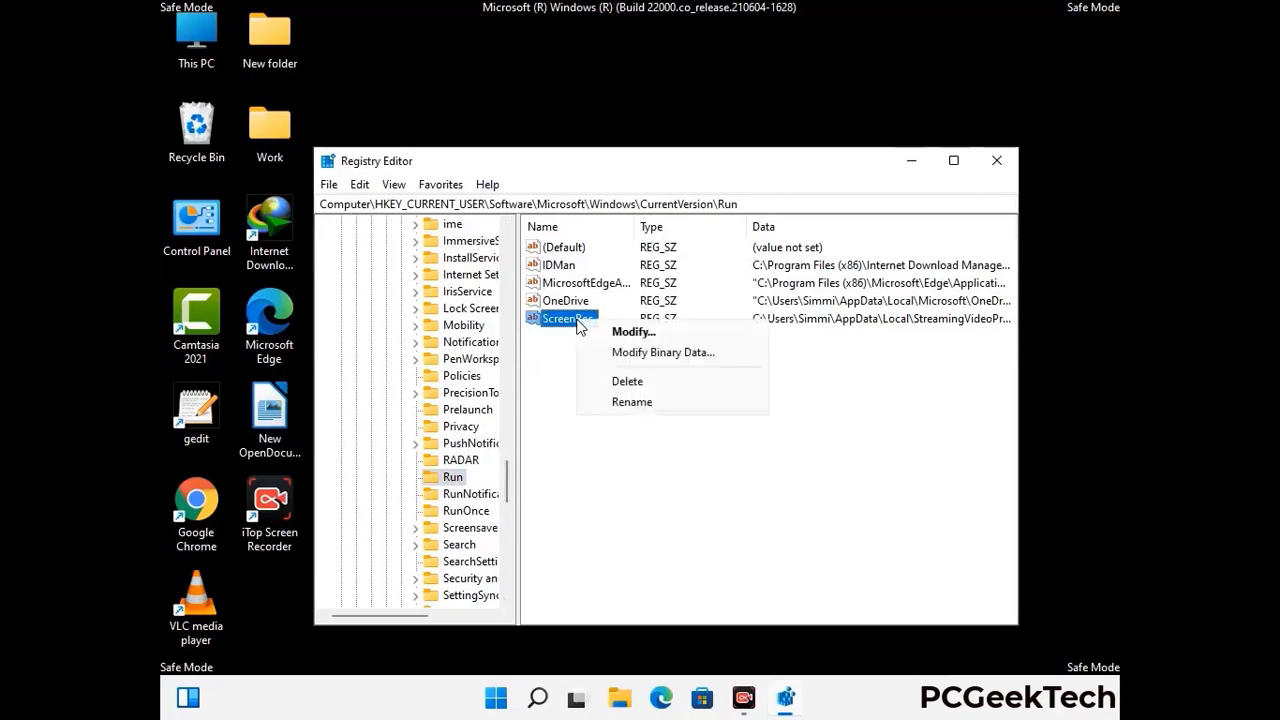
left_click(613, 380)
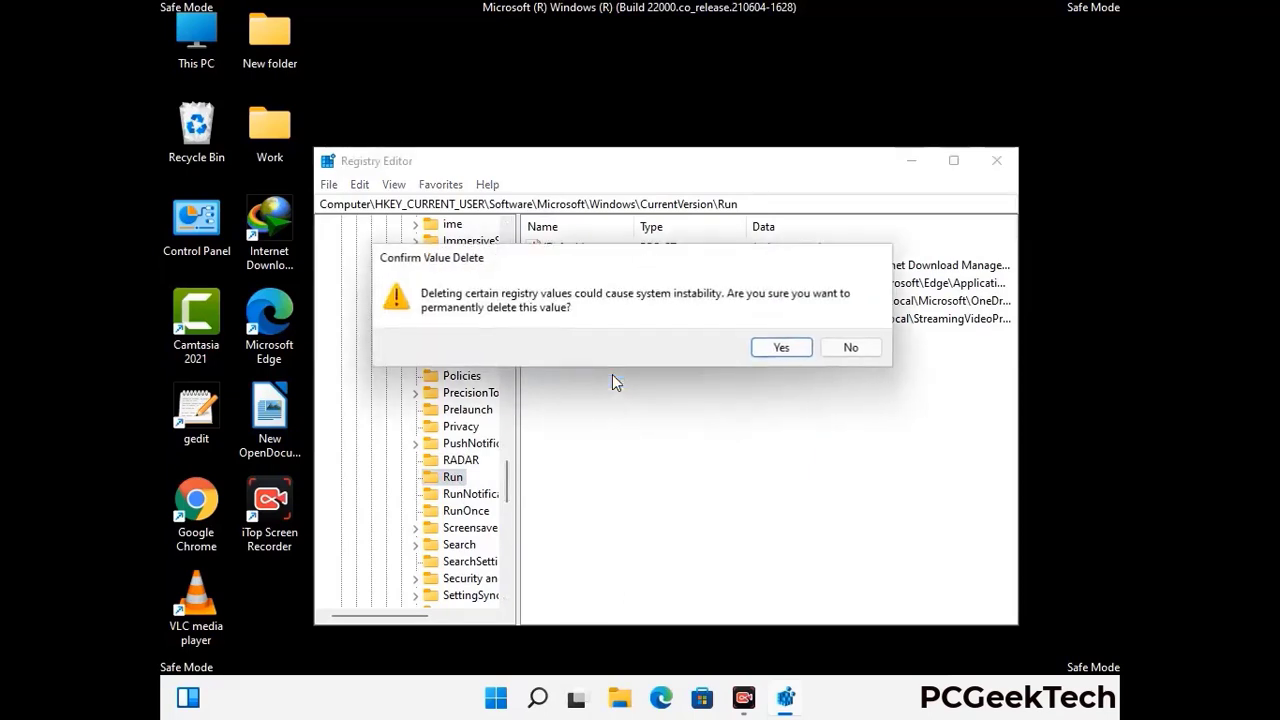
left_click(798, 350)
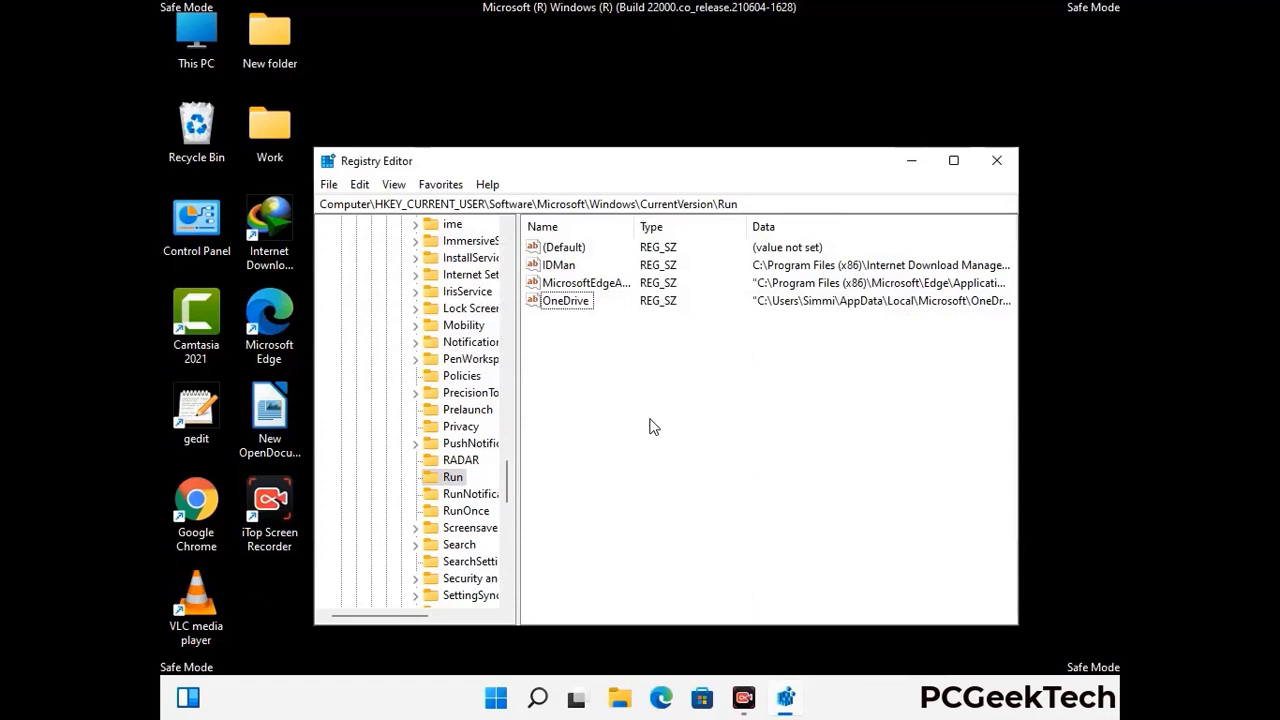
- Search the registry for 'Virus Nam', cancel the search, then close Registry Editor
key("ctrl+f")
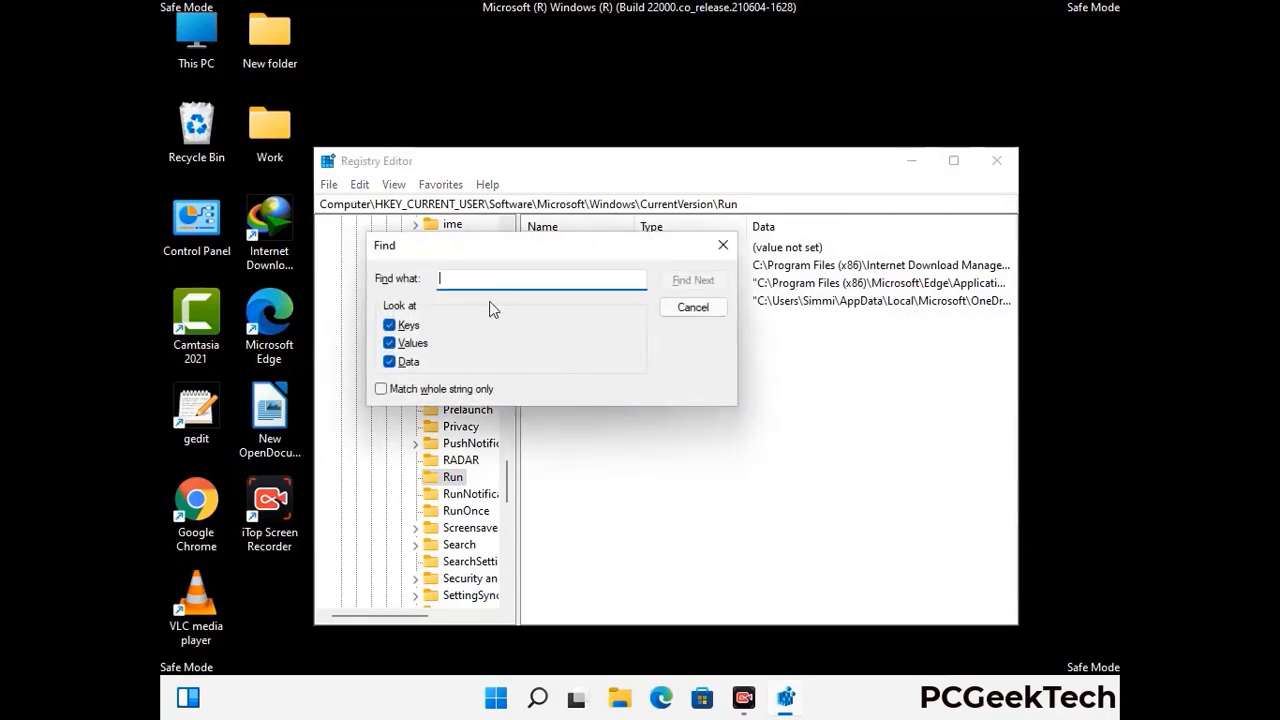
type("Virus Name")
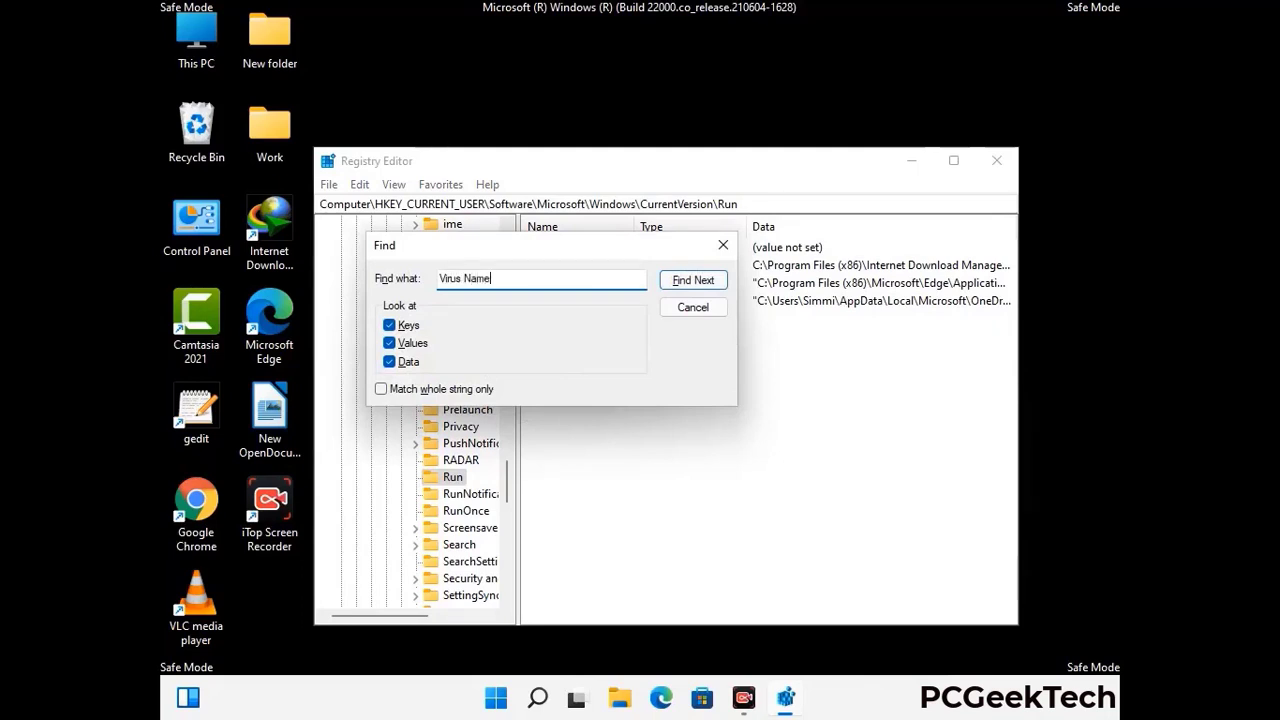
left_click(679, 286)
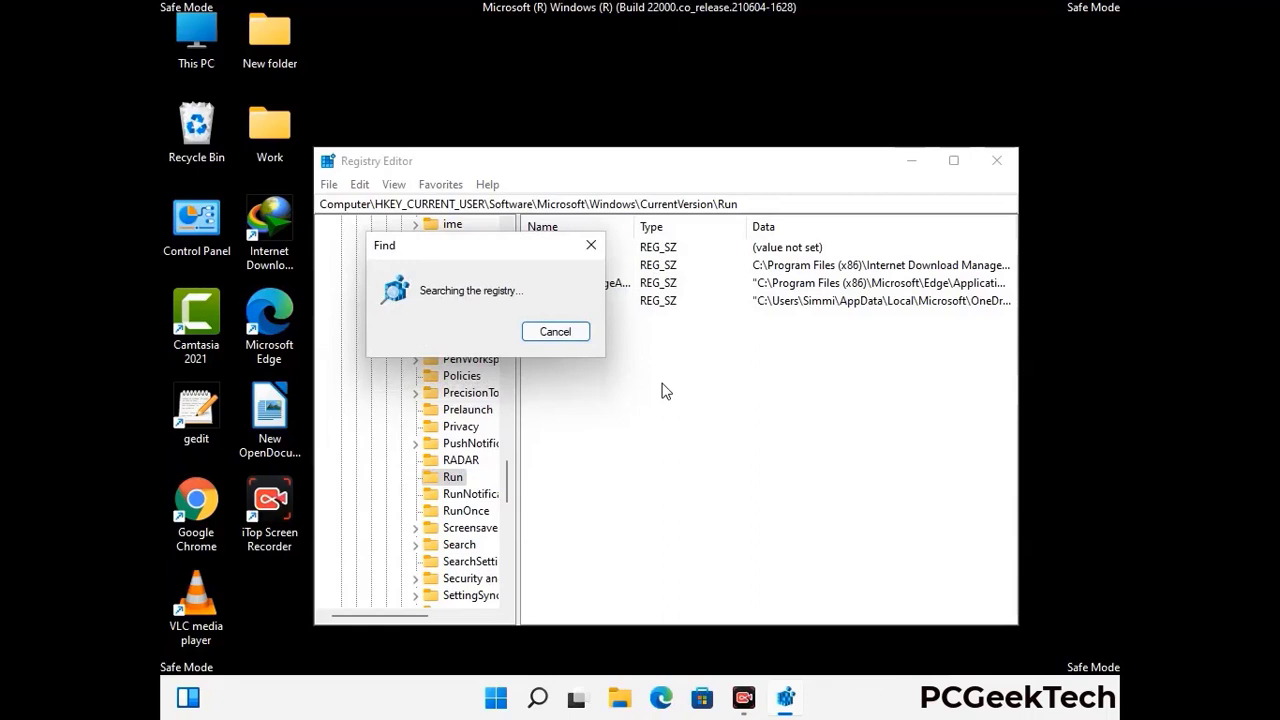
left_click(591, 245)
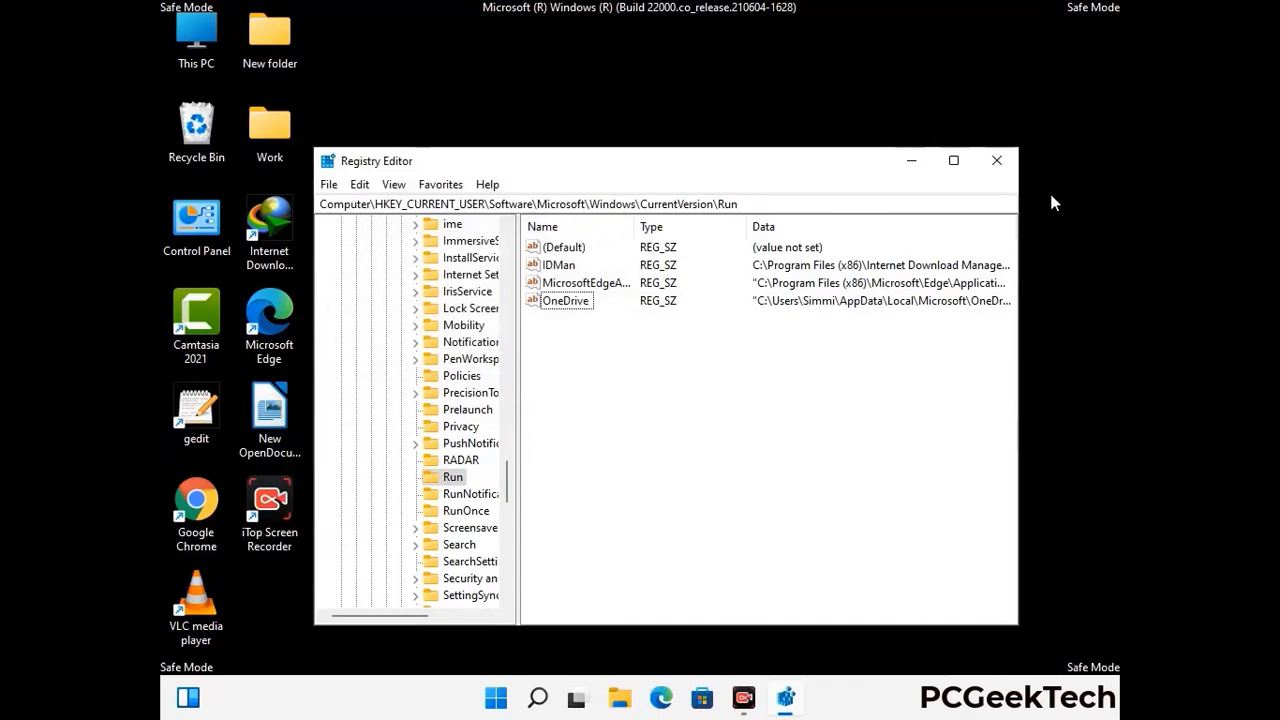
left_click(997, 161)
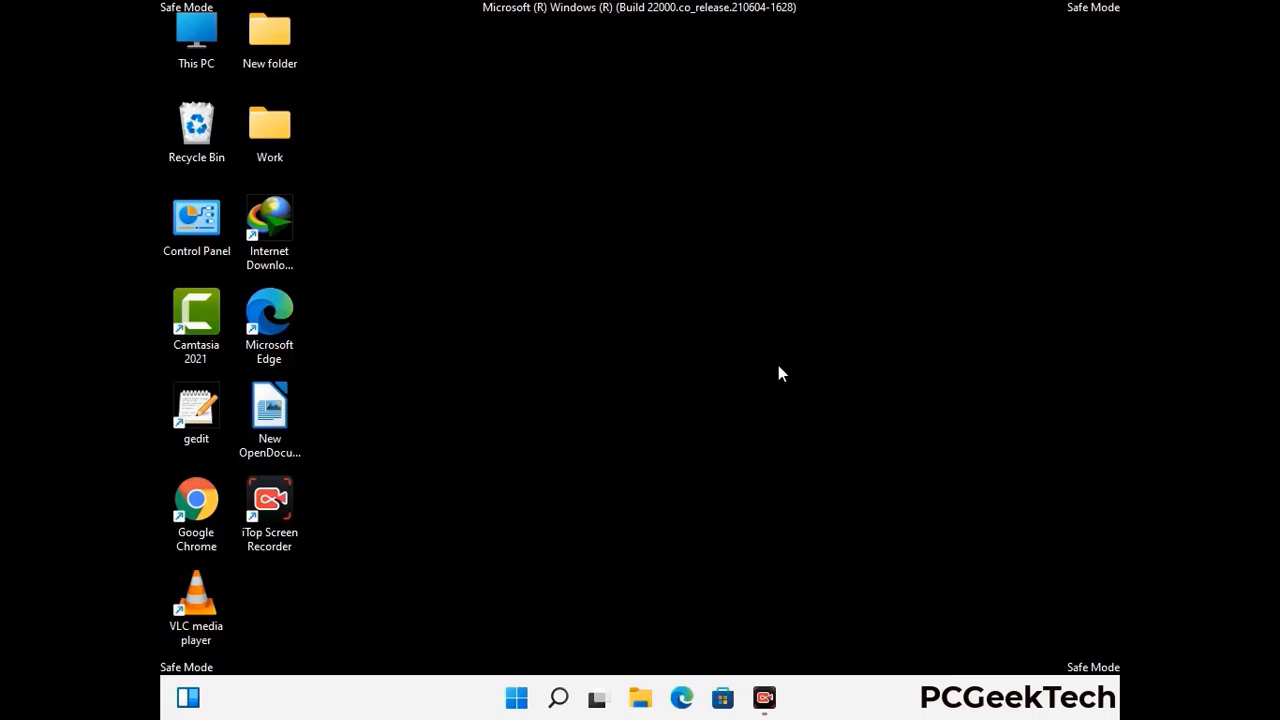
- Launch msconfig from the Run box and uncheck Safe boot in its boot options
key("super+r")
left_click_drag(371, 464, 655, 199)
type("ms")
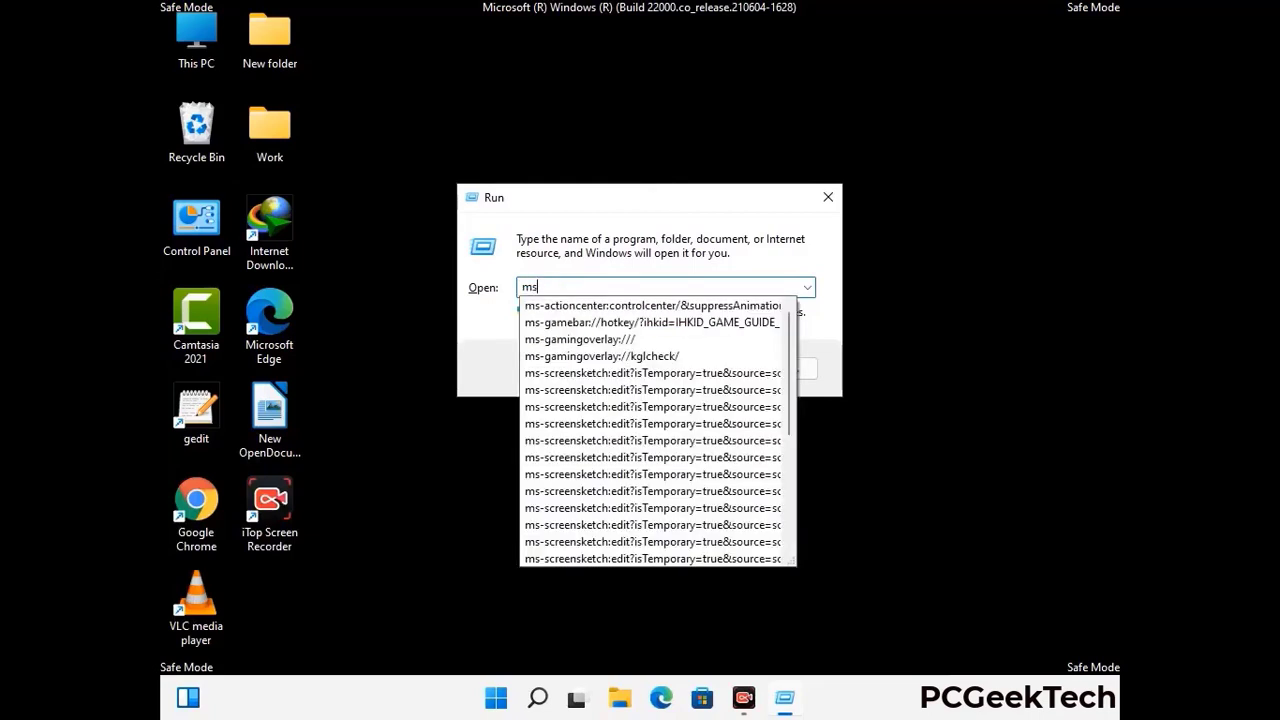
type("config")
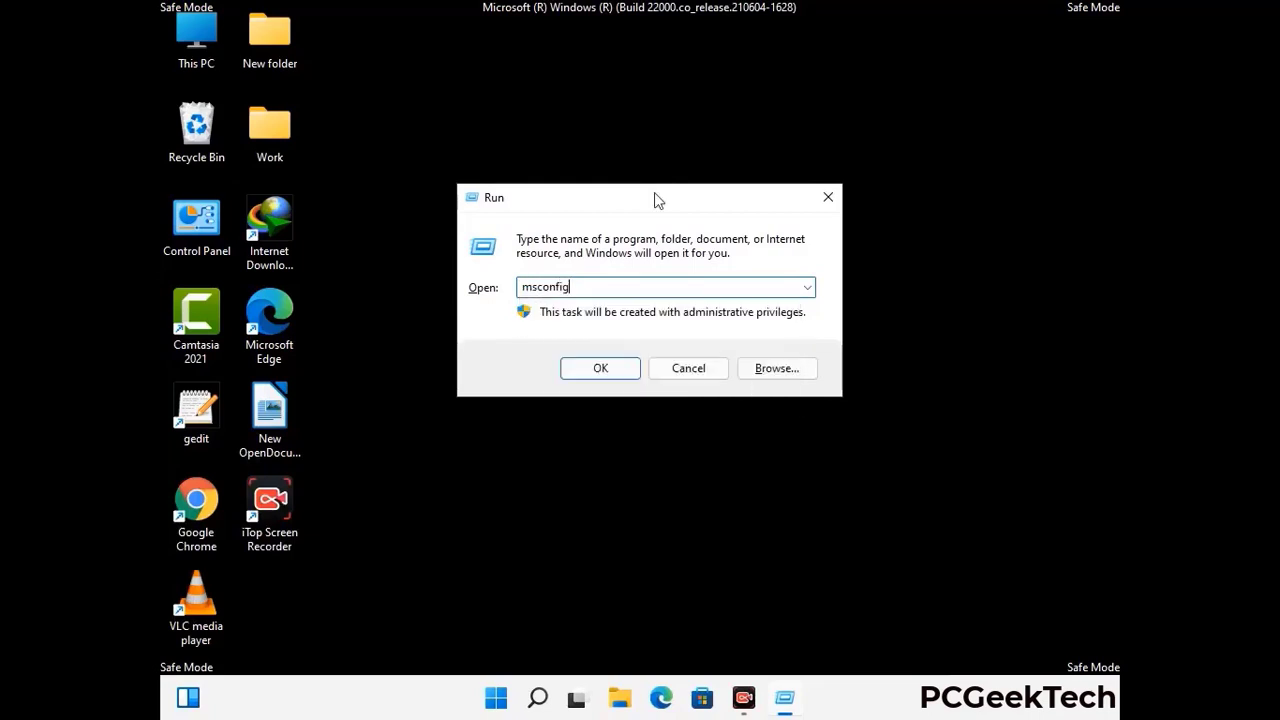
left_click(592, 367)
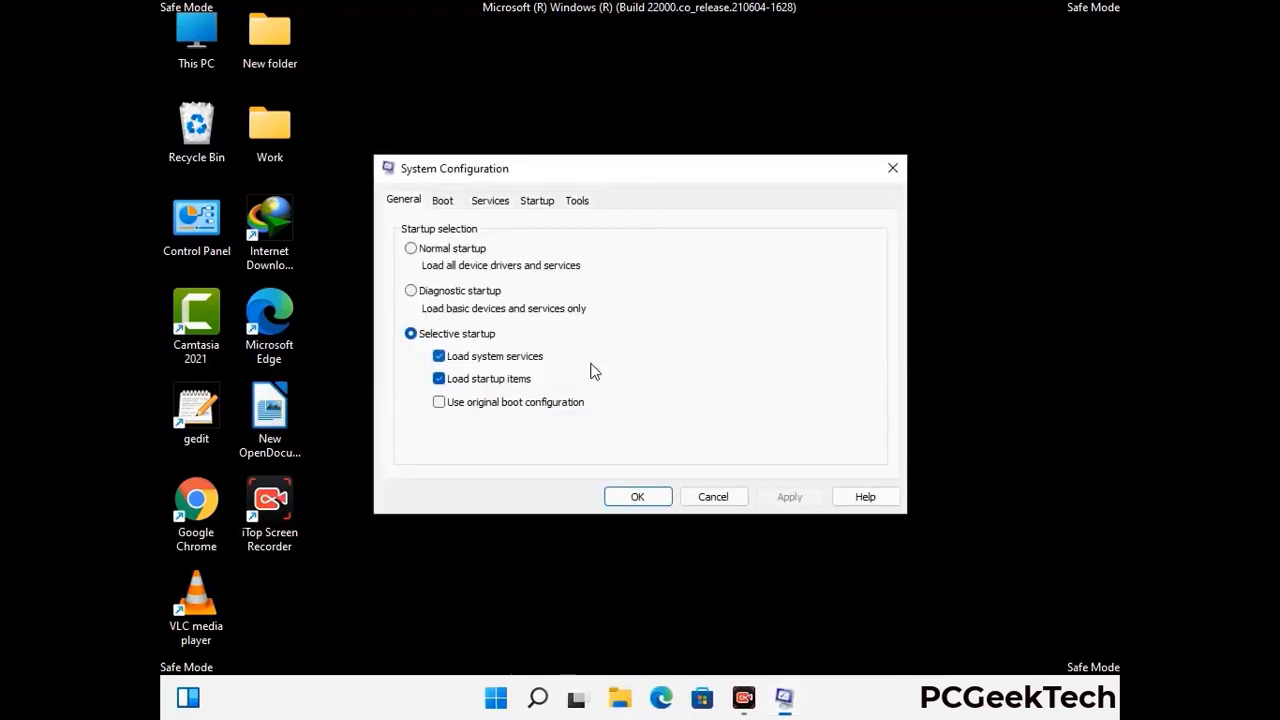
left_click(442, 201)
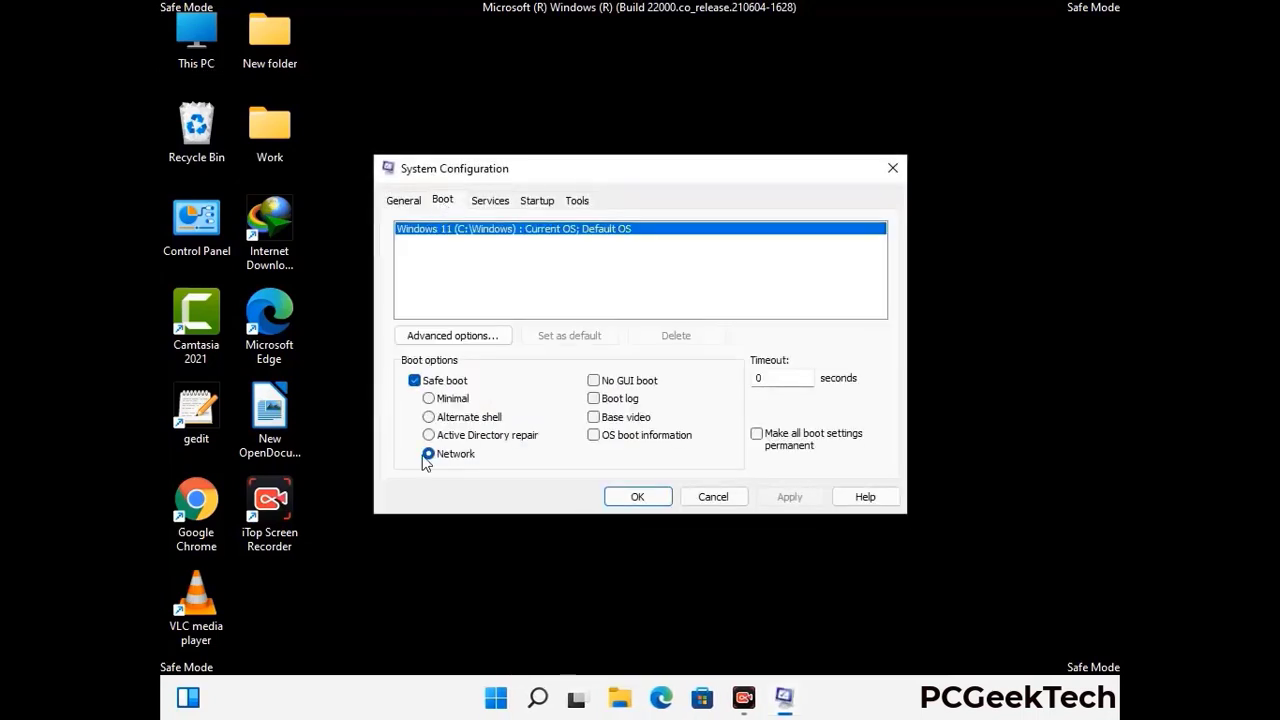
left_click(414, 380)
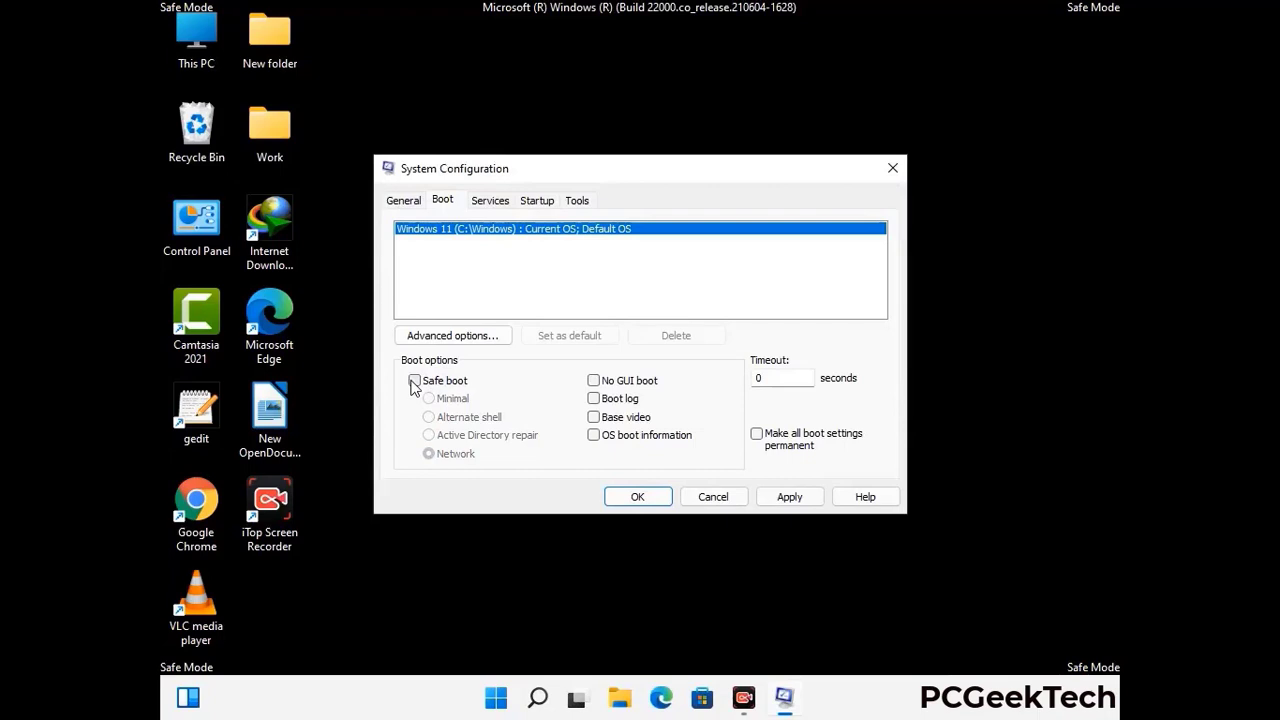